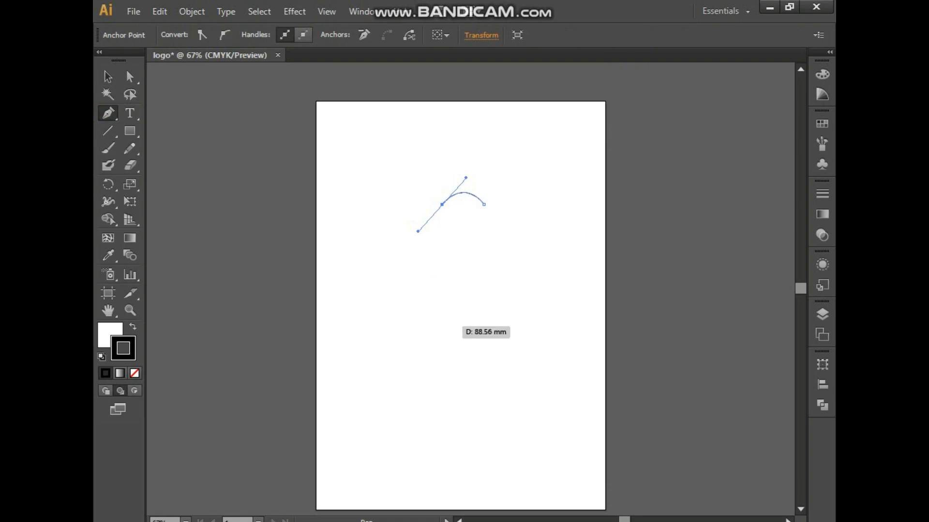
- Finish the curved outline with the Pen tool, sweeping down through an S-curve to the lower right and closing it at the starting anchor
left_click_drag(445, 329, 398, 368)
scroll(532, 279, "down", 1)
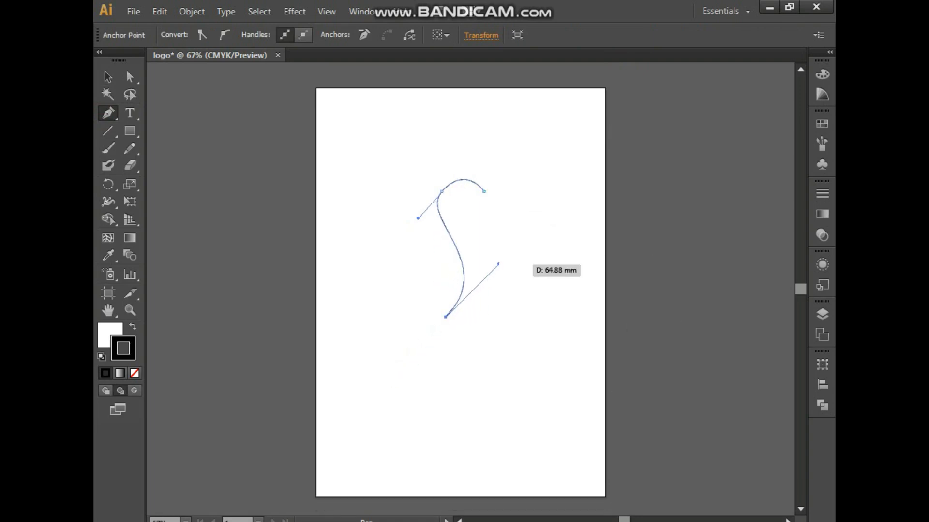
left_click_drag(517, 278, 644, 106)
key("ctrl+z")
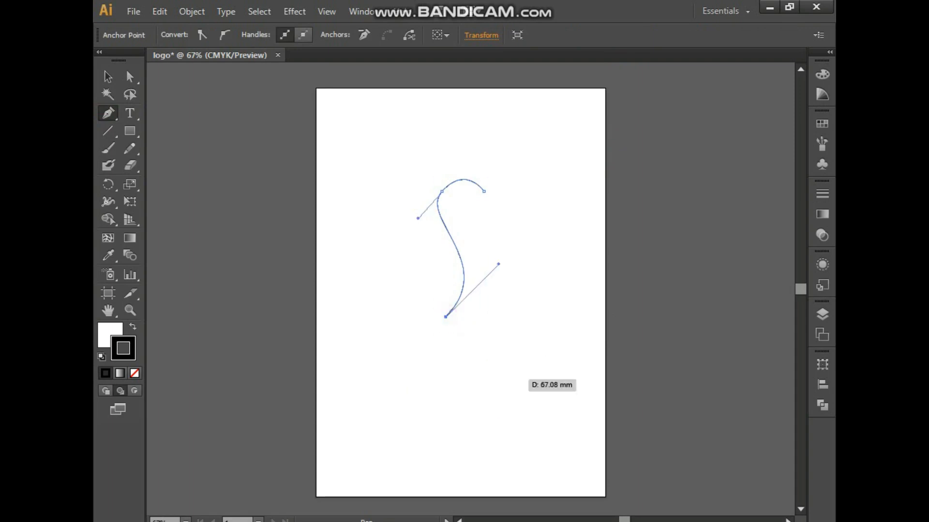
left_click_drag(517, 338, 766, 280)
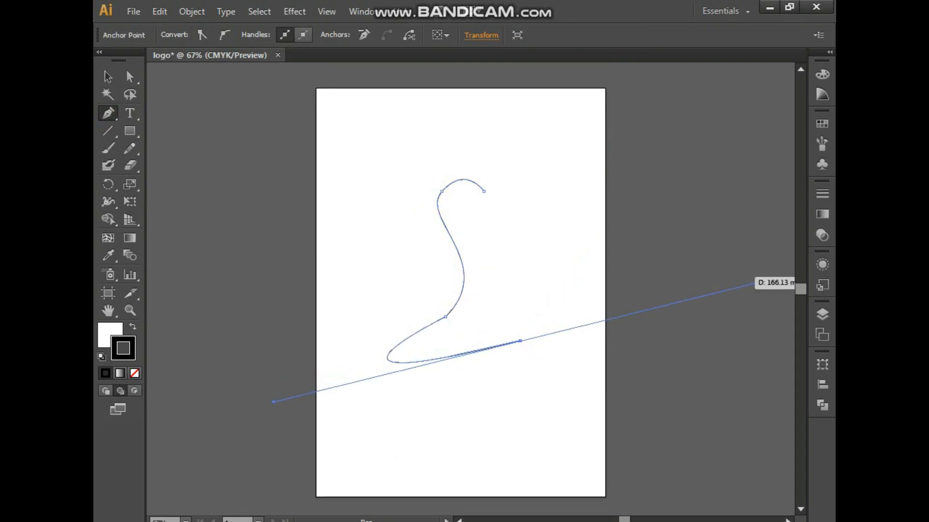
left_click_drag(483, 192, 718, 202)
scroll(707, 211, "down", 7)
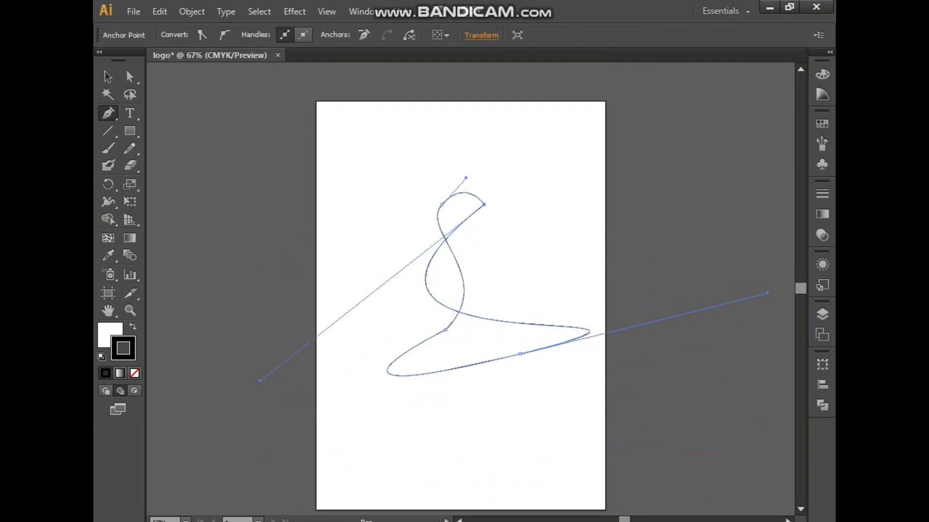
- Pull the starting anchor's long direction handle downward to reshape the right side of the closed path
left_click(108, 77)
left_click(130, 77)
left_click_drag(260, 380, 440, 485)
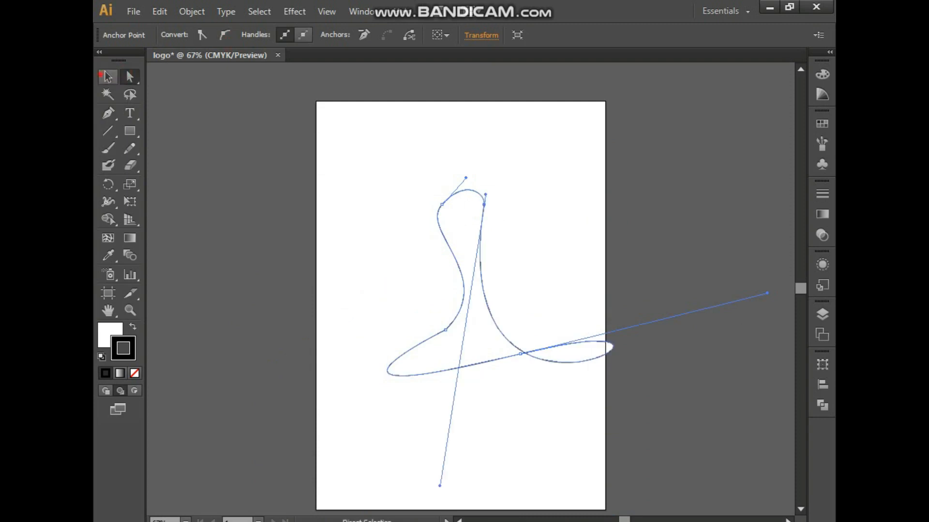
- Enter isolation mode for the path and move the whole shape to the left
left_click(108, 77)
left_click(387, 416)
double_click(607, 344)
left_click_drag(520, 353, 398, 355)
- Shorten the bottom anchor's left direction handle and lengthen the lower-left anchor's upper handle to narrow the shape's waist
left_click(129, 77)
left_click(454, 351)
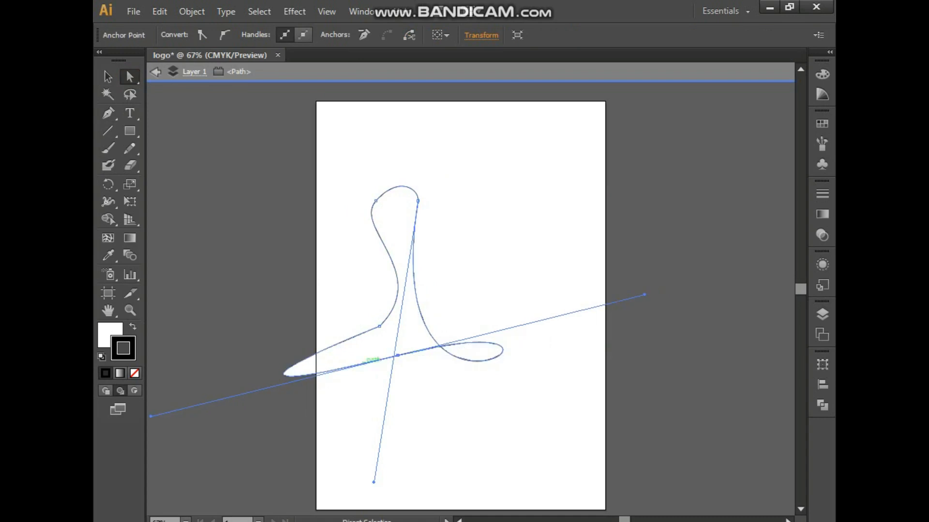
left_click_drag(150, 417, 364, 381)
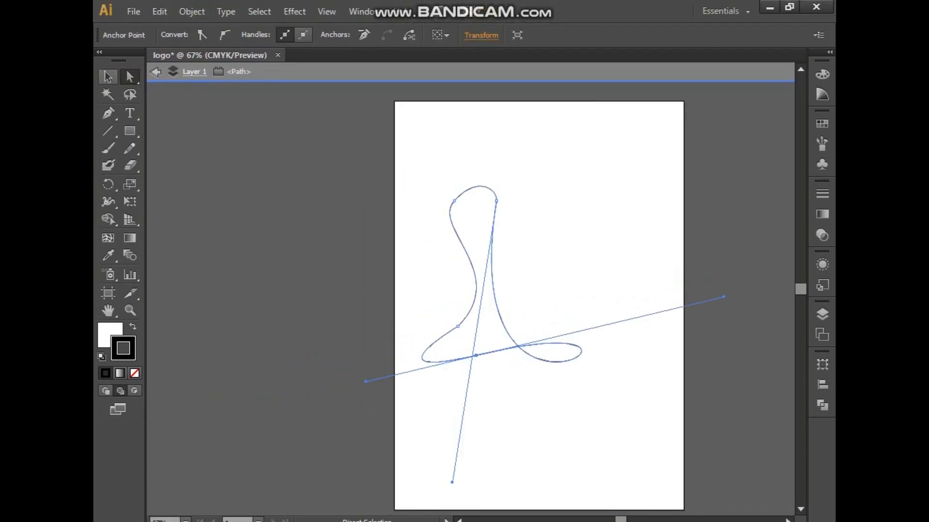
left_click_drag(454, 175, 535, 258)
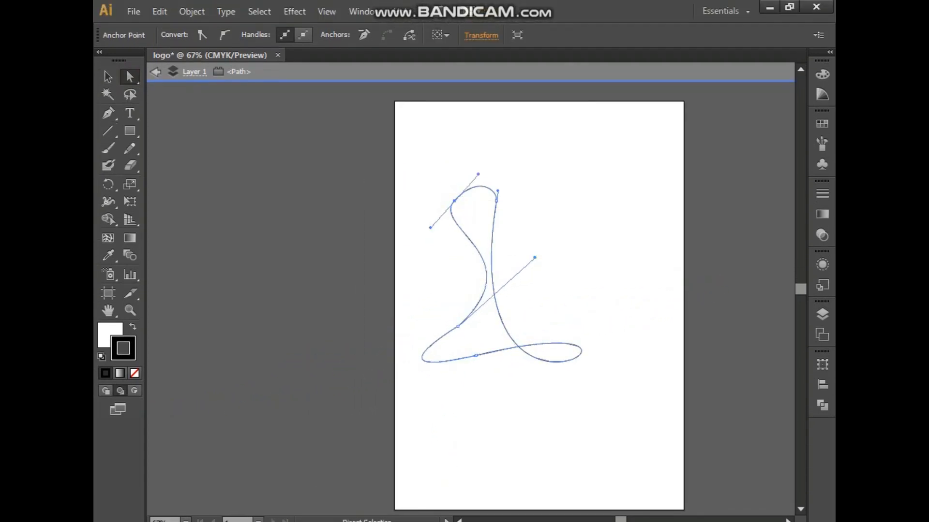
- Convert the lower-left anchor to smooth and adjust its upper handle to refine the curve at the waist
left_click(108, 77)
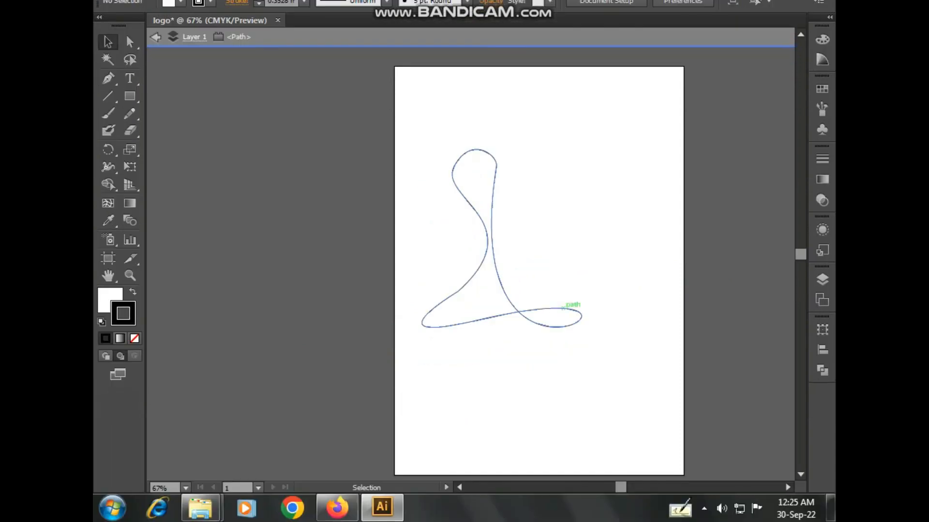
left_click(467, 318)
left_click(130, 77)
left_click(457, 326)
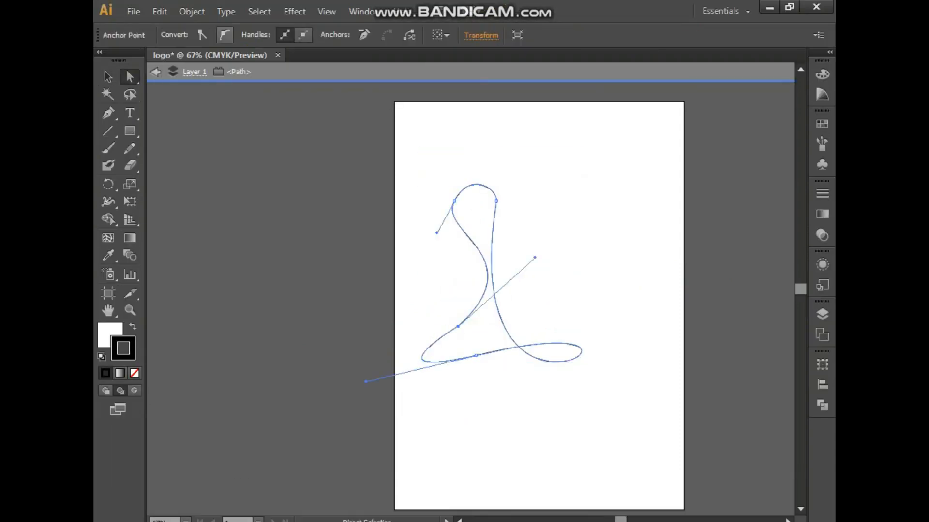
left_click_drag(535, 258, 541, 265)
- Create a reflected copy of the path, mirrored left to right
left_click(107, 76)
left_click(484, 288)
right_click(485, 289)
mouse_move(522, 247)
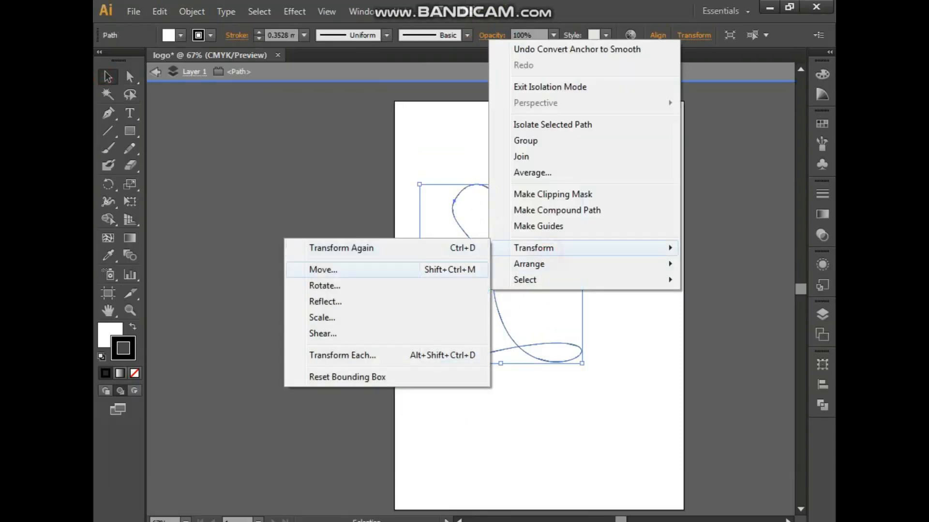
left_click(311, 300)
left_click(187, 351)
left_click(516, 412)
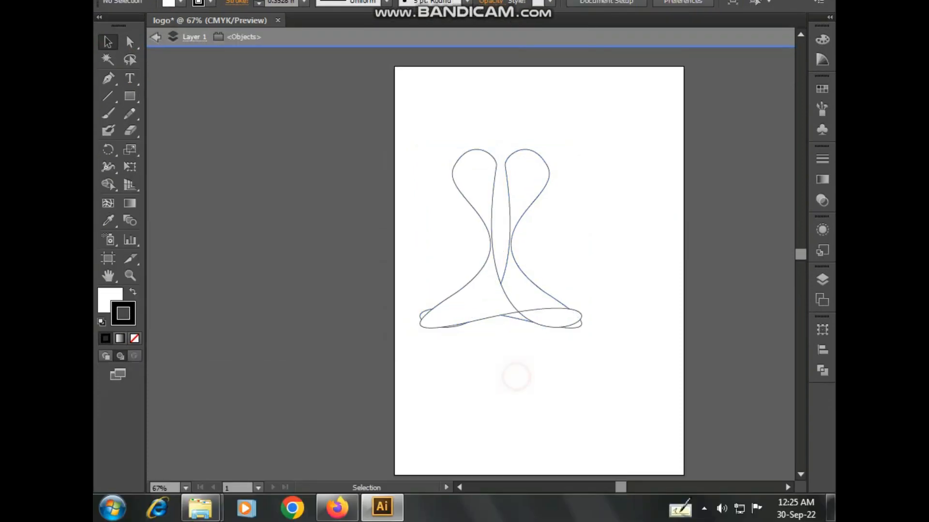
- Offset the mirrored copy slightly to the right of and below the original shape
left_click_drag(531, 281, 538, 281)
left_click(629, 313)
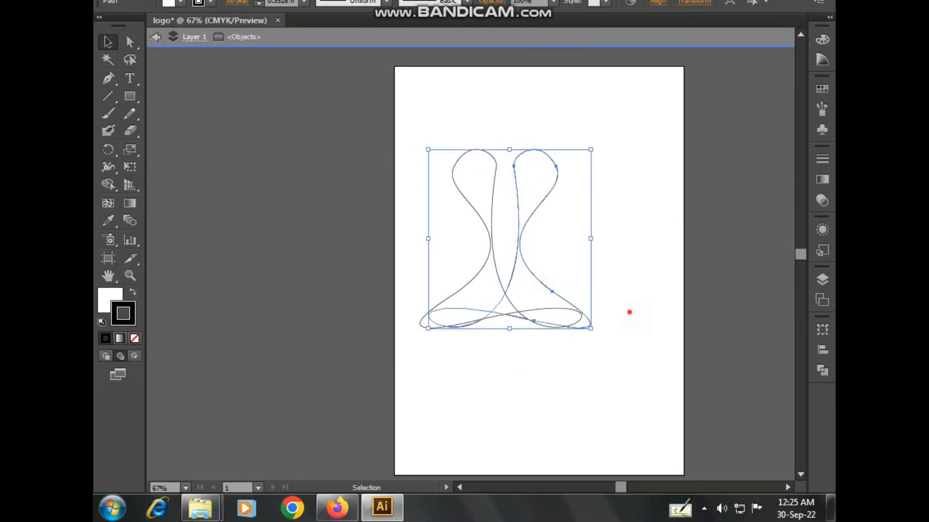
left_click_drag(520, 249, 523, 261)
left_click(603, 281)
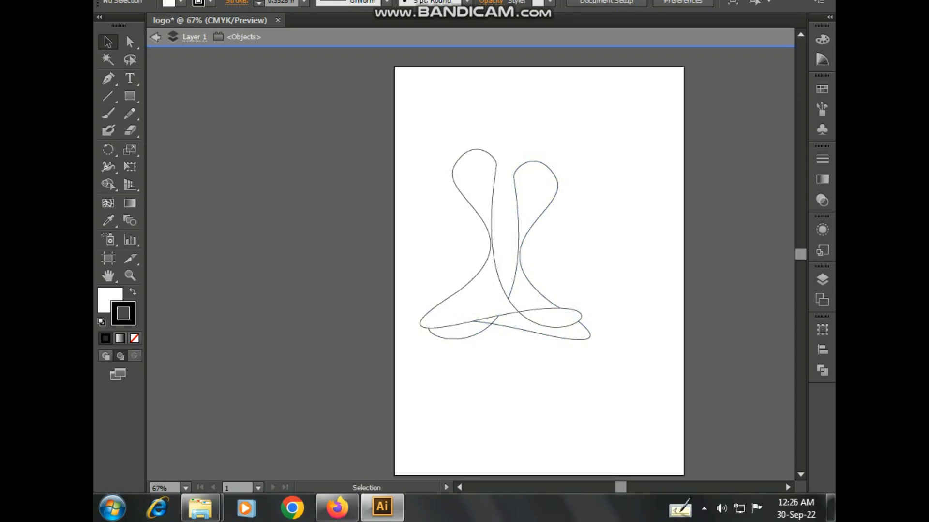
- Fill the original shape with the default linear white-to-black gradient
left_click(492, 232)
left_click(109, 299)
left_click(821, 59)
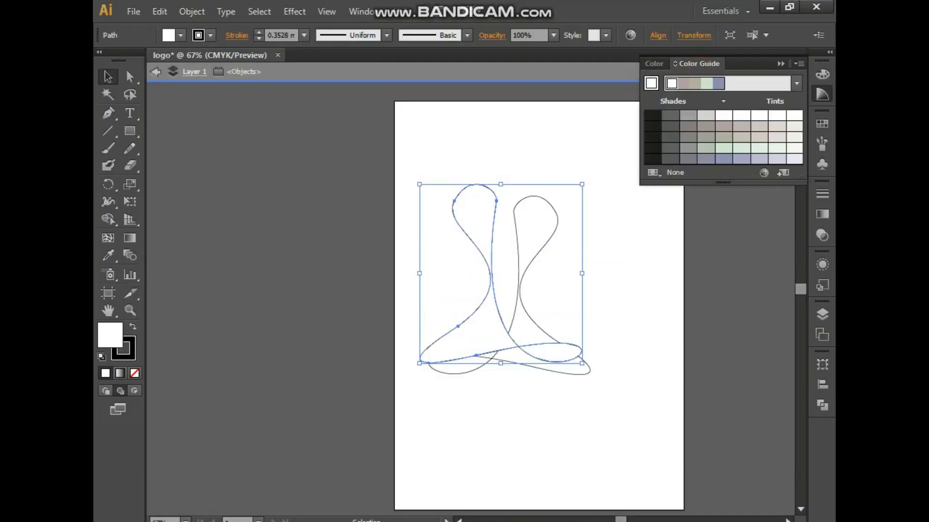
left_click(822, 89)
left_click(822, 74)
left_click(821, 124)
left_click(822, 214)
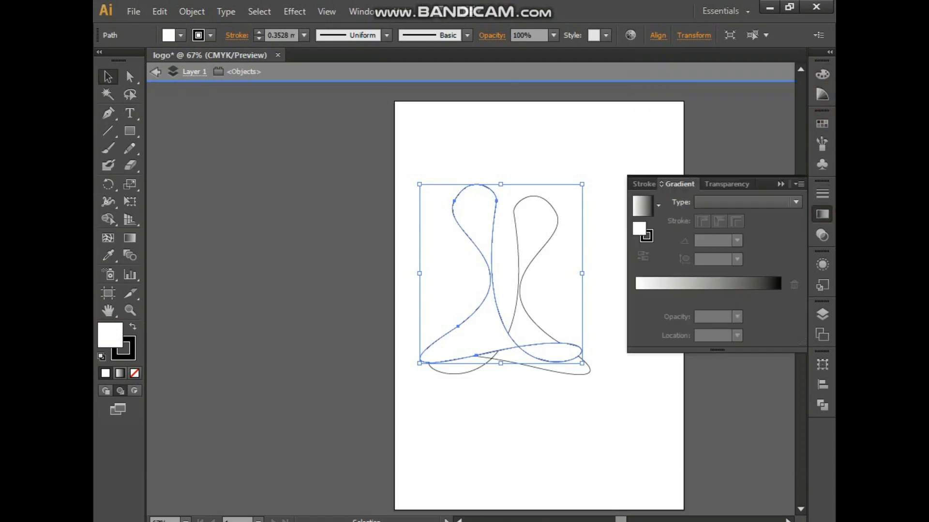
left_click(642, 207)
- Change the starting colour stop of the original shape's gradient to the yellow swatch
double_click(636, 296)
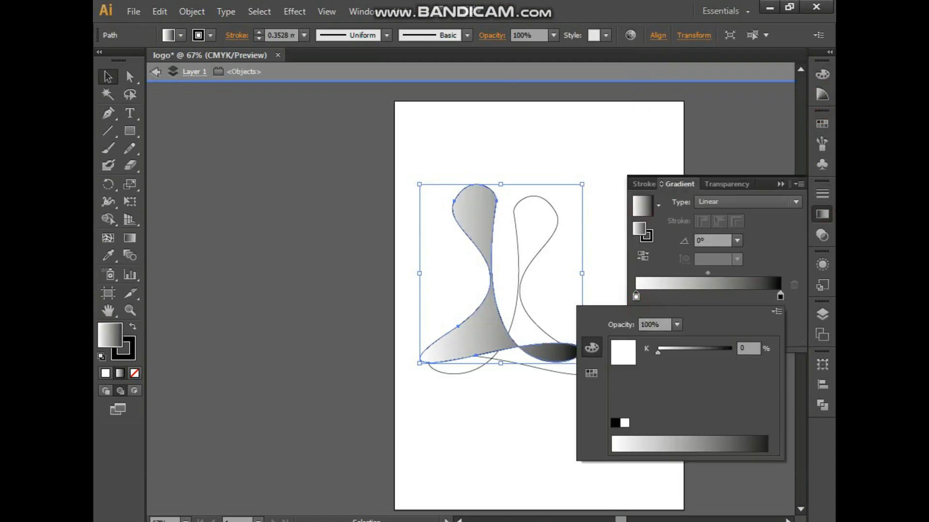
left_click(591, 374)
left_click(642, 342)
- Try several swatches for the gradient's end stop, including red, olive green and blue, and settle on light brown
left_click(780, 296)
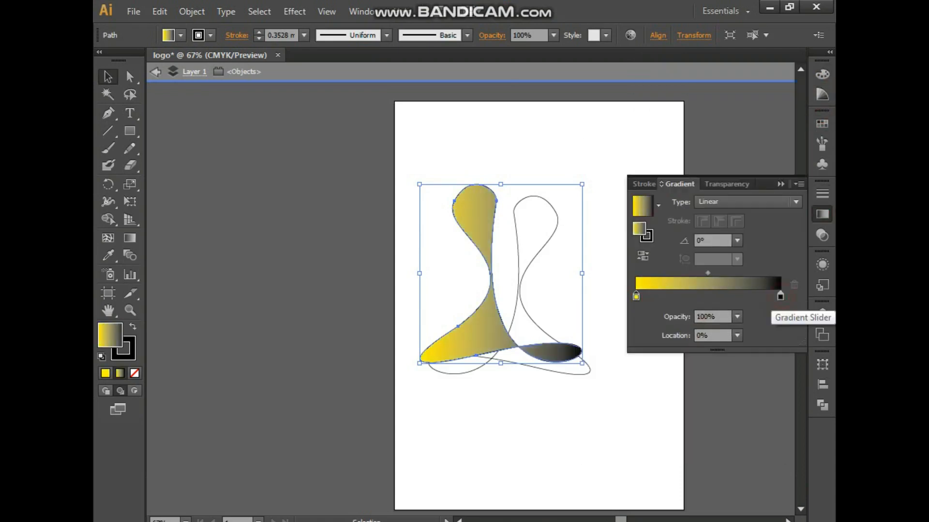
double_click(780, 296)
left_click(632, 341)
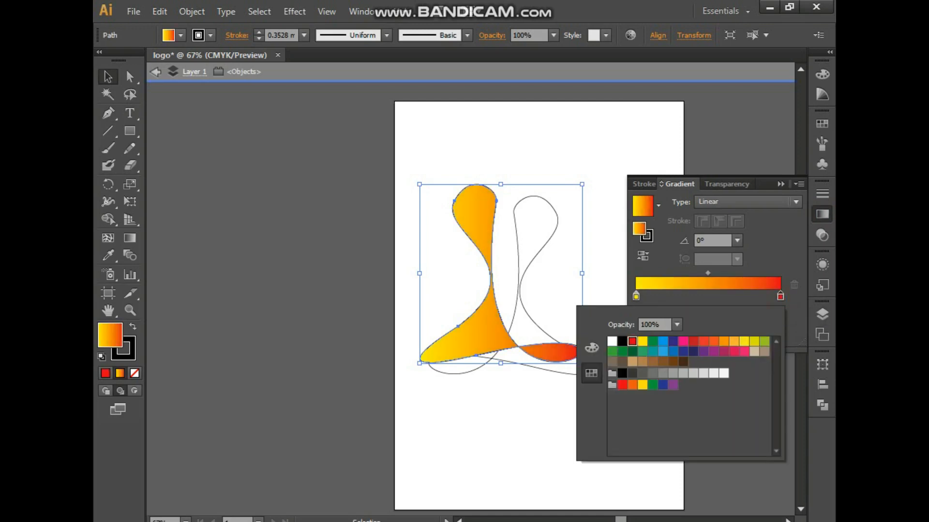
left_click(754, 352)
left_click(764, 352)
left_click(764, 341)
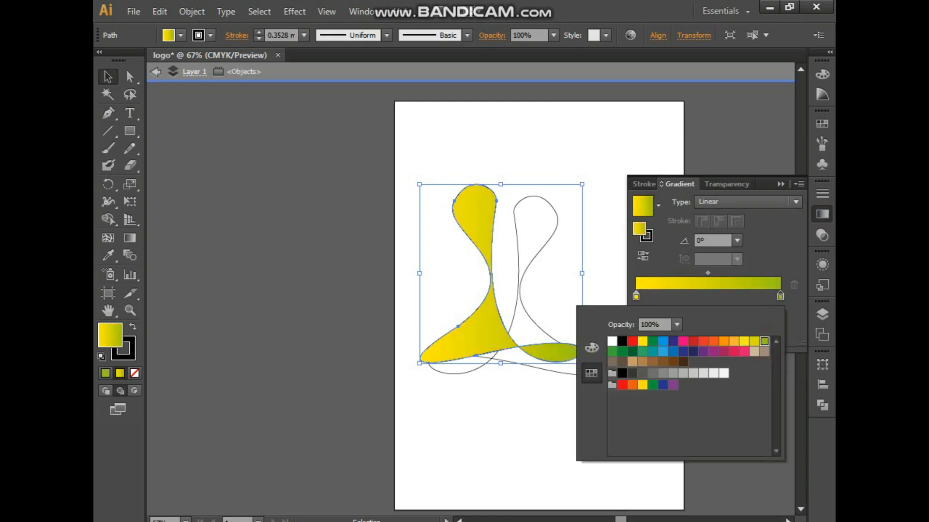
left_click(734, 351)
left_click(693, 352)
left_click(673, 352)
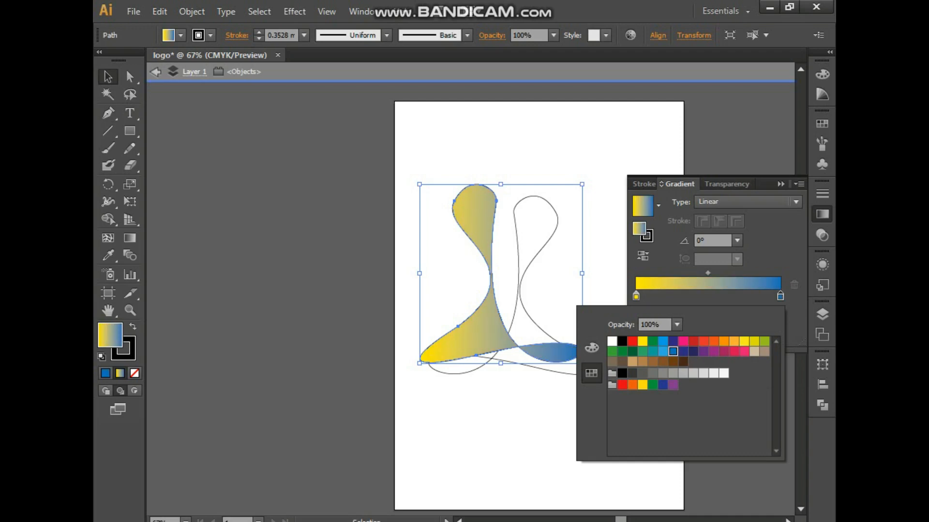
left_click(754, 342)
left_click(764, 351)
key("Escape")
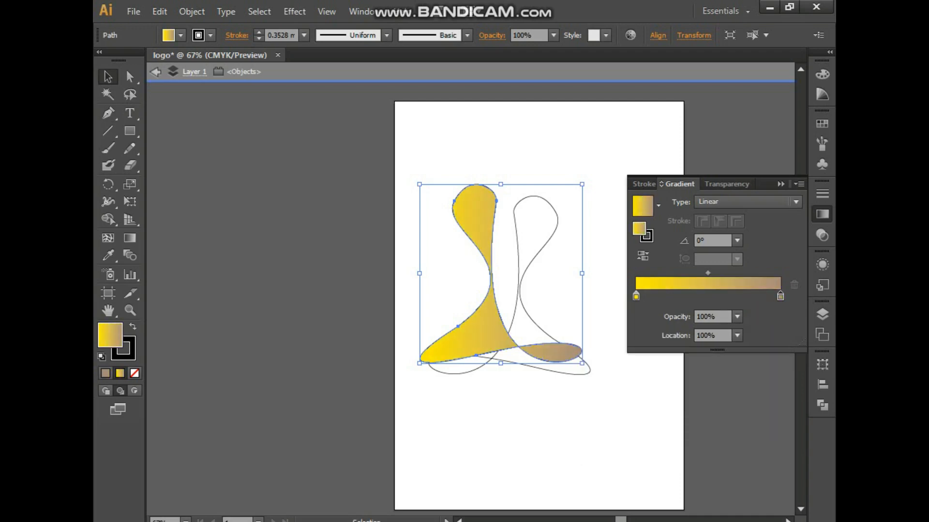
- Apply the original shape's yellow-to-brown gradient to the mirrored copy with the Eyedropper tool
left_click(518, 239)
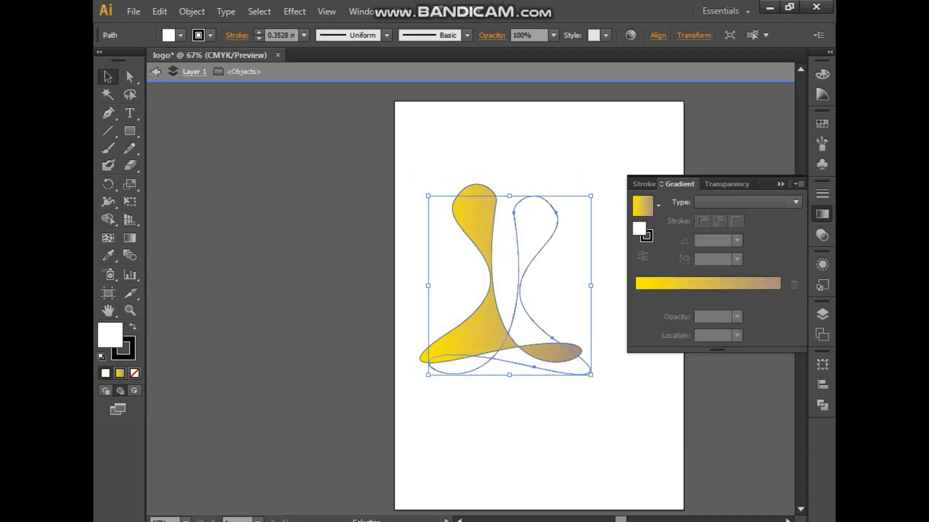
left_click(107, 255)
left_click(474, 223)
- Remove the stroke from both the mirrored copy and the original shape
left_click(108, 77)
left_click(544, 269)
left_click(522, 269)
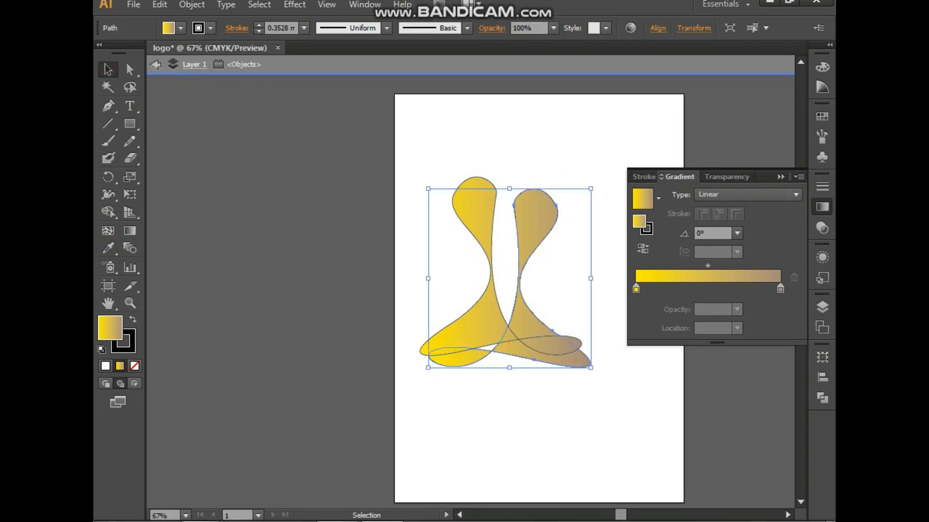
left_click(419, 427)
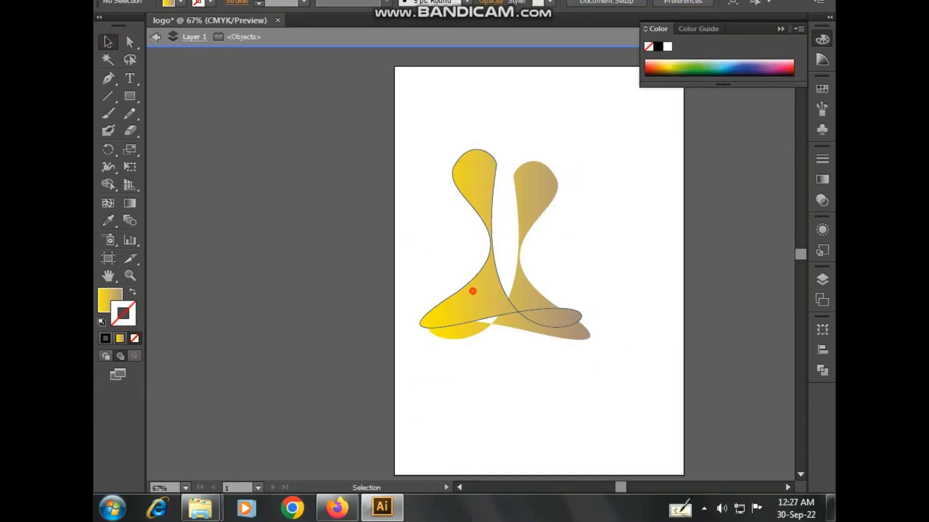
left_click(462, 289)
left_click(135, 338)
left_click(240, 351)
- Move the mirrored copy left and up so its rounded top meets the original's top at the same height
left_click(519, 272)
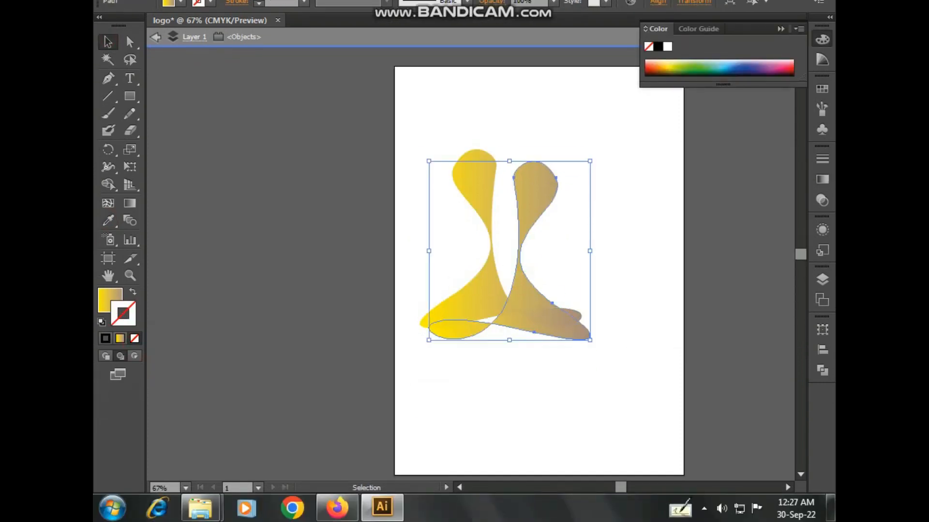
left_click(551, 269)
mouse_move(522, 276)
left_mouse_down()
mouse_move(522, 268)
mouse_move(513, 272)
left_mouse_up()
left_click(615, 271)
left_click(599, 267)
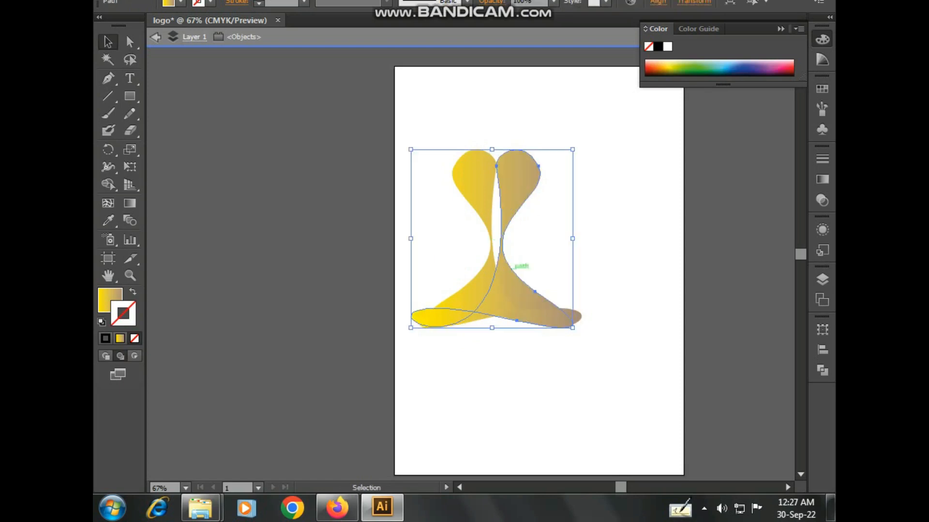
left_click(601, 266)
- Separate the left foot loop of the mirrored shape into its own piece with the Shape Builder tool
scroll(601, 265, "down", 3)
key("ctrl+a")
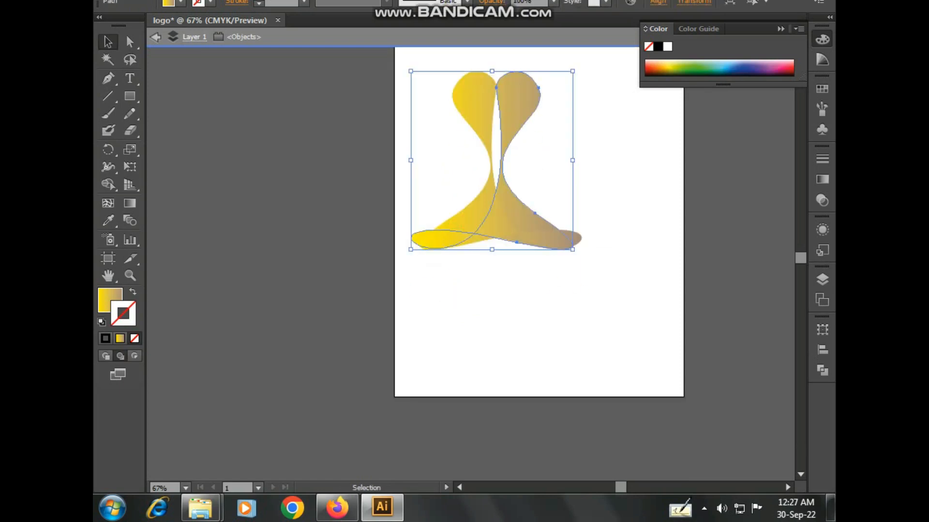
key("shift+m")
left_click(434, 240)
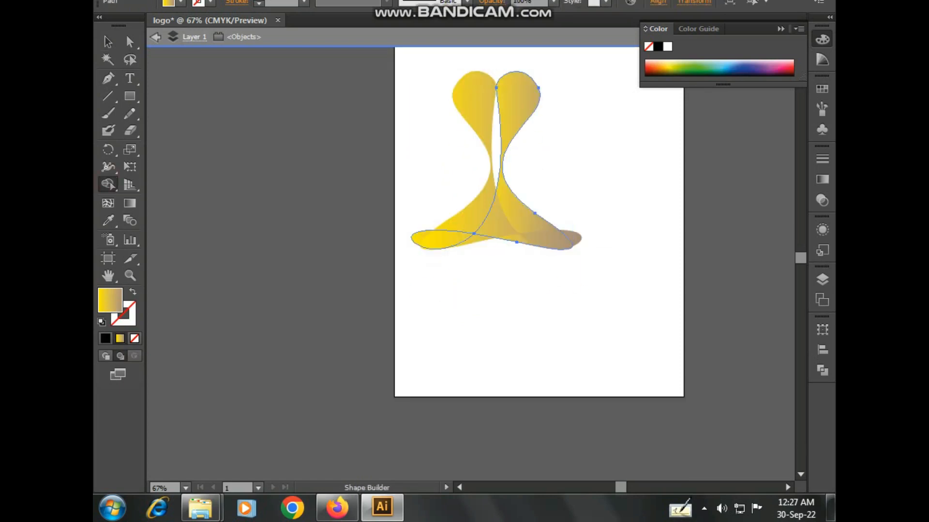
- Split off the right foot loop of the original shape with the Shape Builder tool
left_click(108, 42)
left_click(476, 202)
key("shift+m")
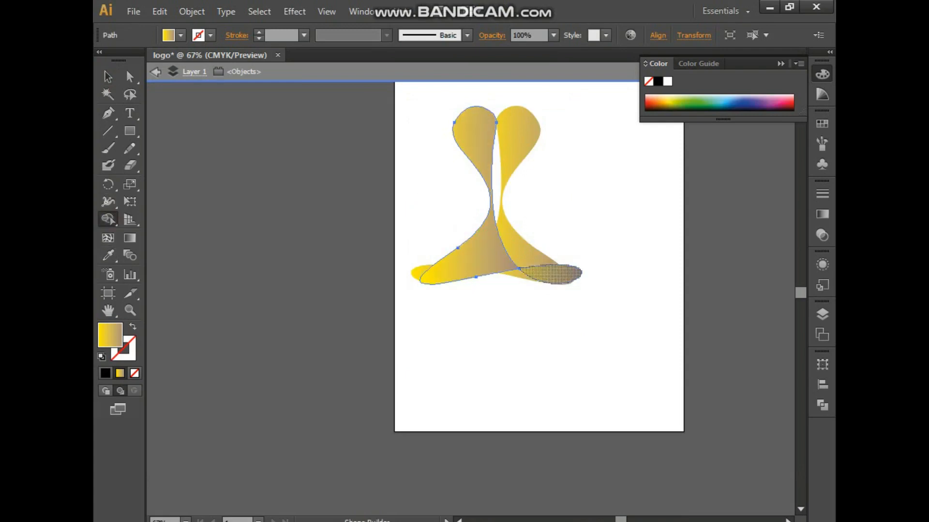
key("v")
- Try moving the mirrored shape away from its separated loop, and undo the move
left_click(508, 224)
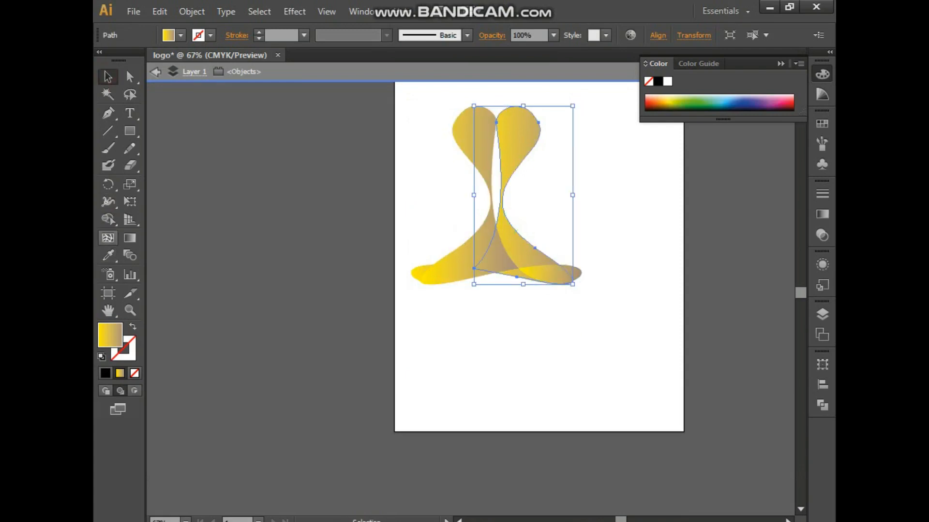
key("shift+m")
key("v")
left_click(460, 377)
left_click_drag(520, 249, 410, 347)
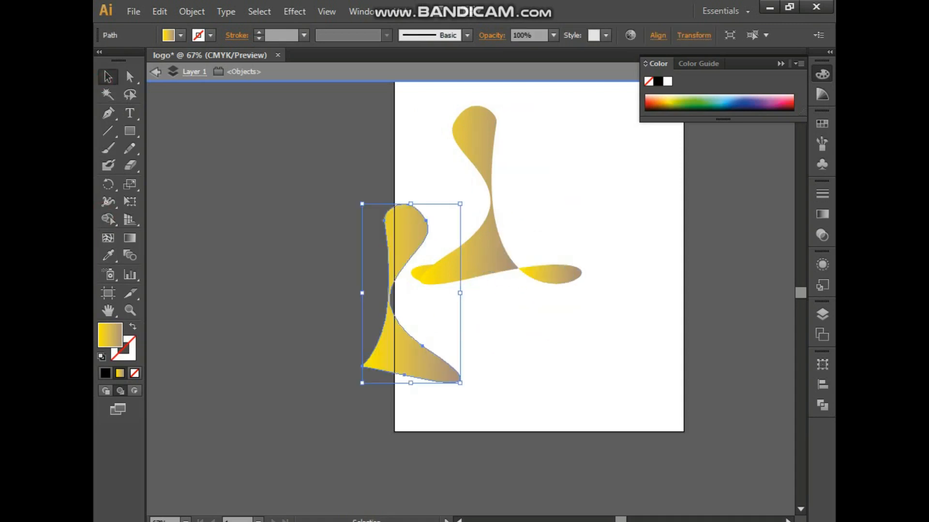
key("ctrl+z")
left_click(457, 349)
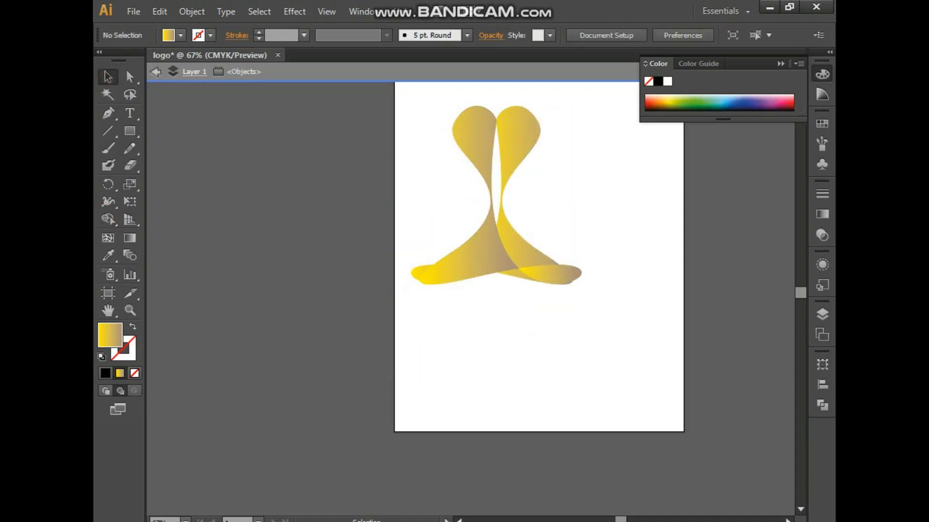
- Fill the left foot loop with a linear gradient running from brown to white
left_click(424, 276)
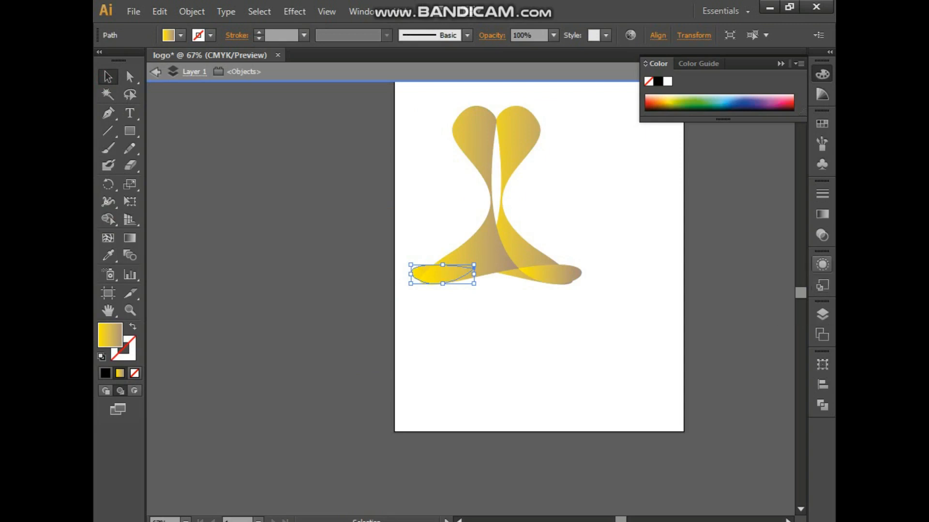
left_click(667, 82)
left_click(822, 214)
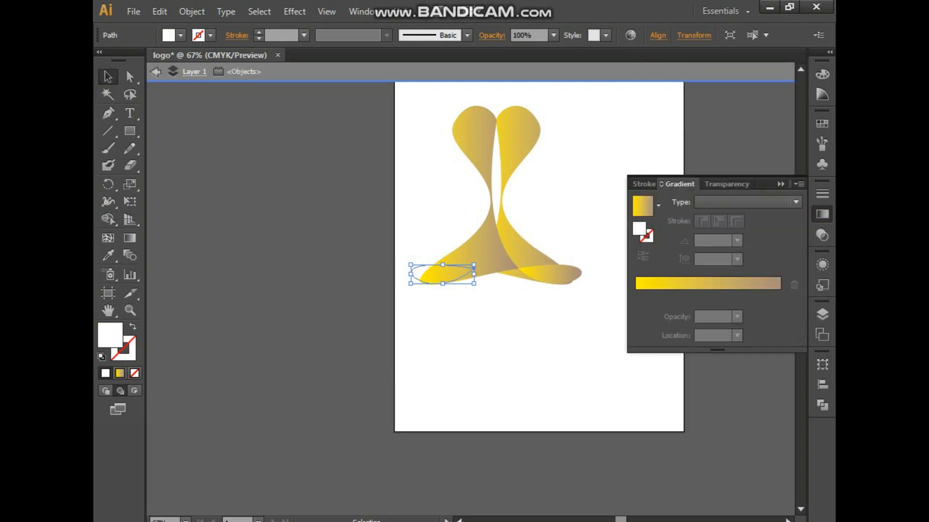
left_click(644, 285)
double_click(637, 296)
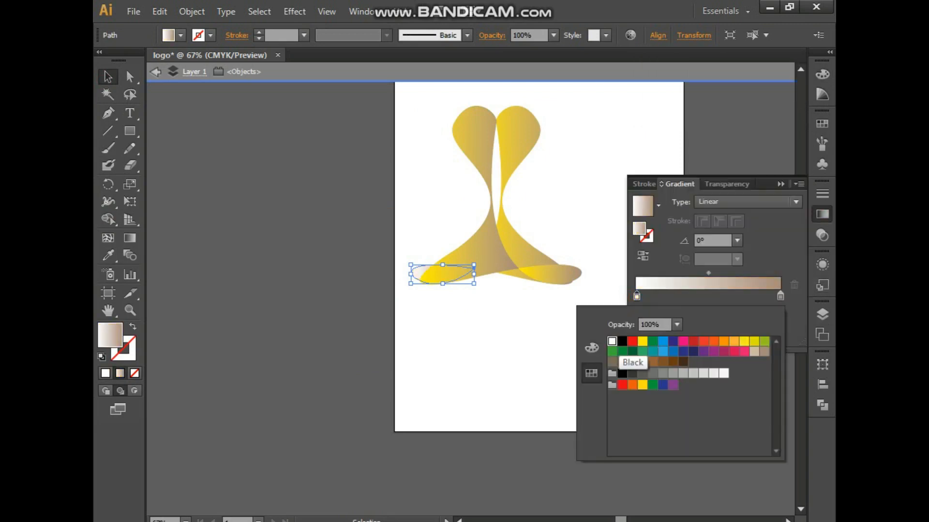
left_click(764, 351)
left_click(780, 296)
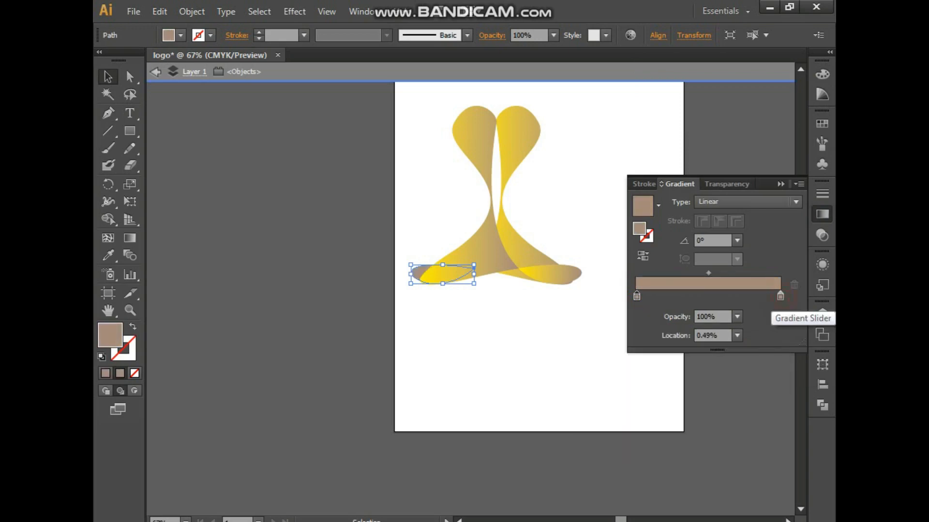
double_click(780, 295)
left_click(724, 373)
key("Return")
- Bring the left foot loop to the front and set its opacity to 60%
right_click(443, 272)
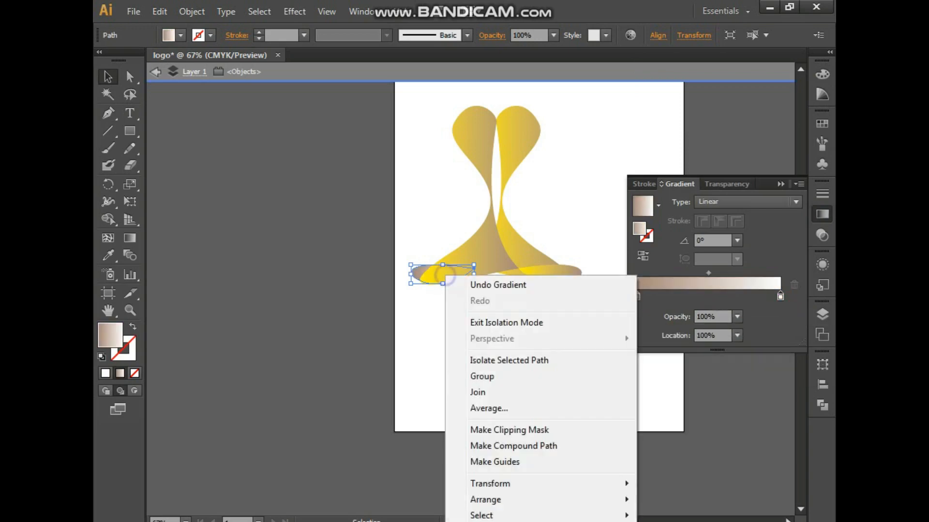
left_click(696, 478)
key("ctrl+shift+a")
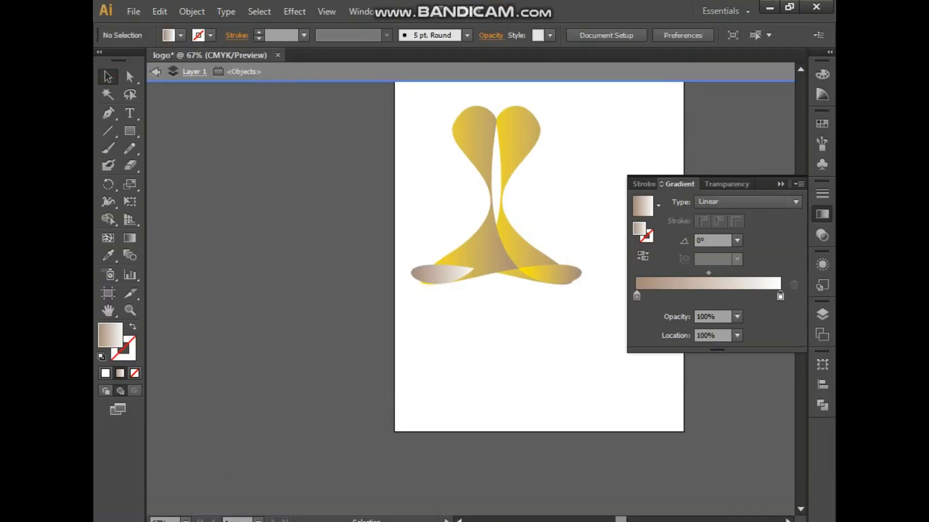
left_click_drag(412, 297, 413, 298)
left_click(822, 235)
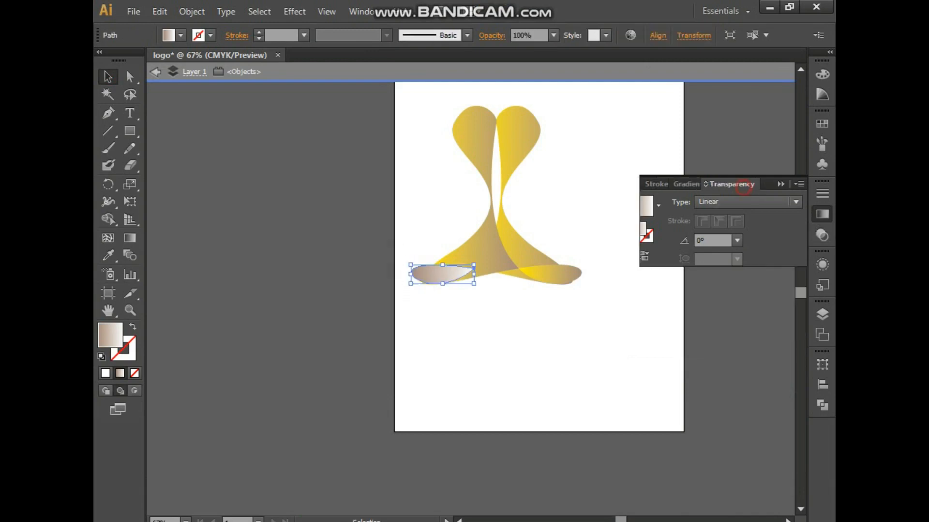
left_click(796, 202)
left_click(782, 312)
left_click(579, 351)
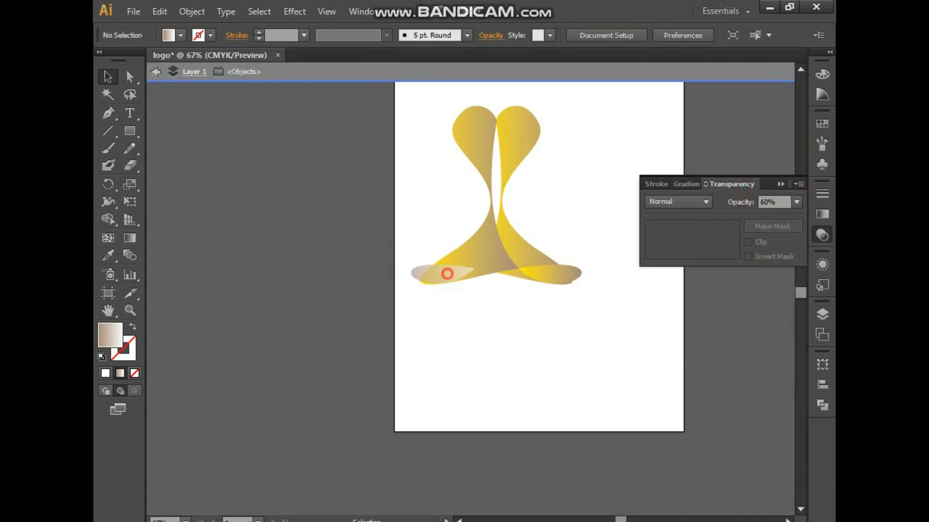
- Shift the left foot loop inward and rotate it slightly so it lies as a highlight inside the left foot
left_click_drag(419, 272, 438, 272)
left_click(467, 309)
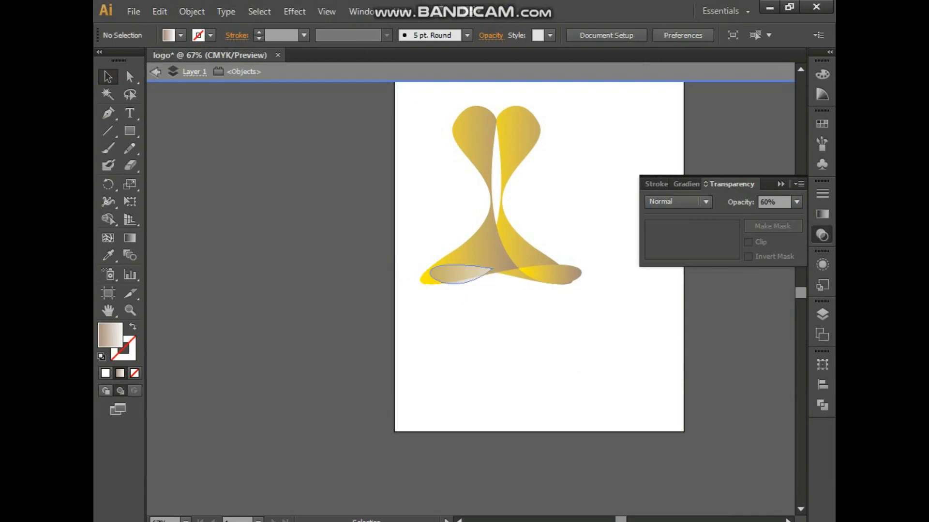
left_click(475, 278)
left_click_drag(496, 263, 472, 272)
left_click(411, 305)
key("ctrl+z")
left_click(479, 310)
left_click(474, 310)
- Rotate the right foot loop to follow the foot's slope and move it inside the right foot
left_click(558, 271)
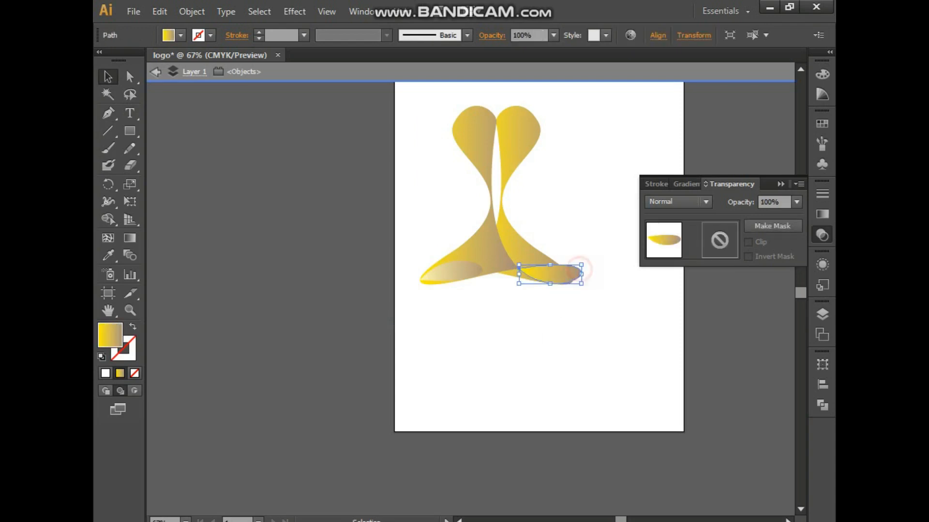
left_click_drag(580, 265, 512, 267)
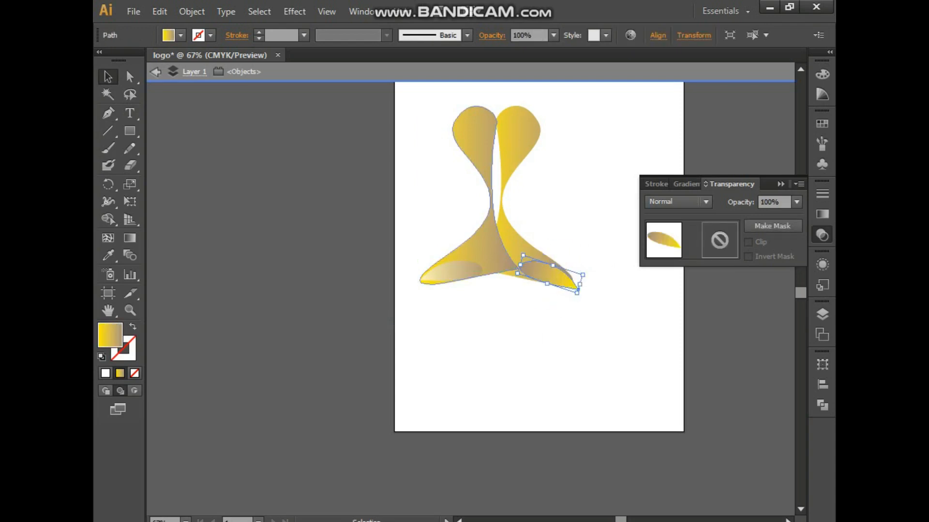
left_click(514, 309)
left_click(556, 268)
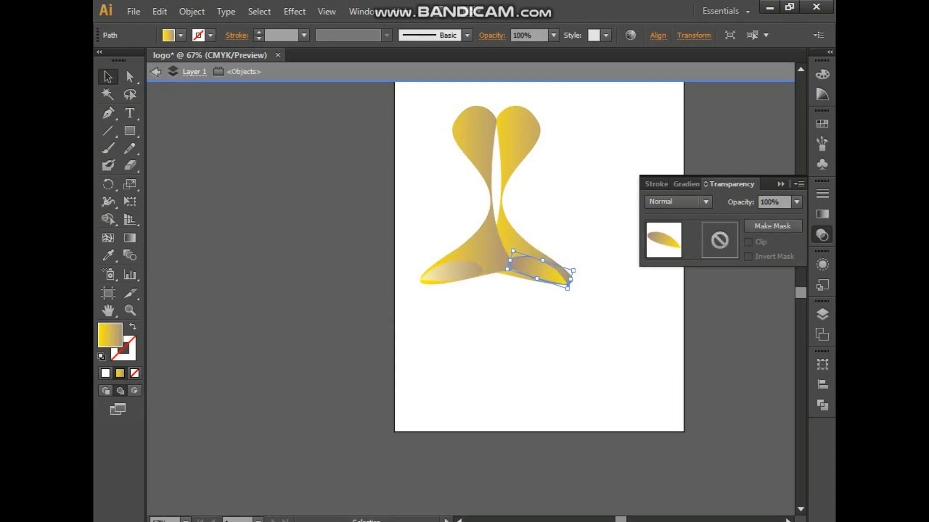
left_click_drag(588, 264, 588, 265)
left_click(618, 295)
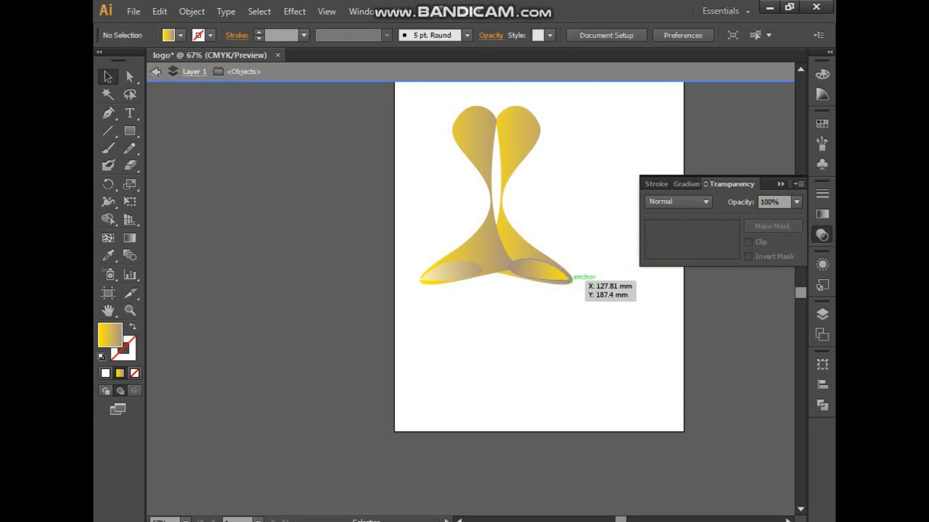
- Copy the left foot highlight's gradient and opacity onto the right foot loop with the Eyedropper
left_click(560, 273)
left_click(107, 255)
left_click(462, 272)
left_click(108, 76)
left_click(393, 298)
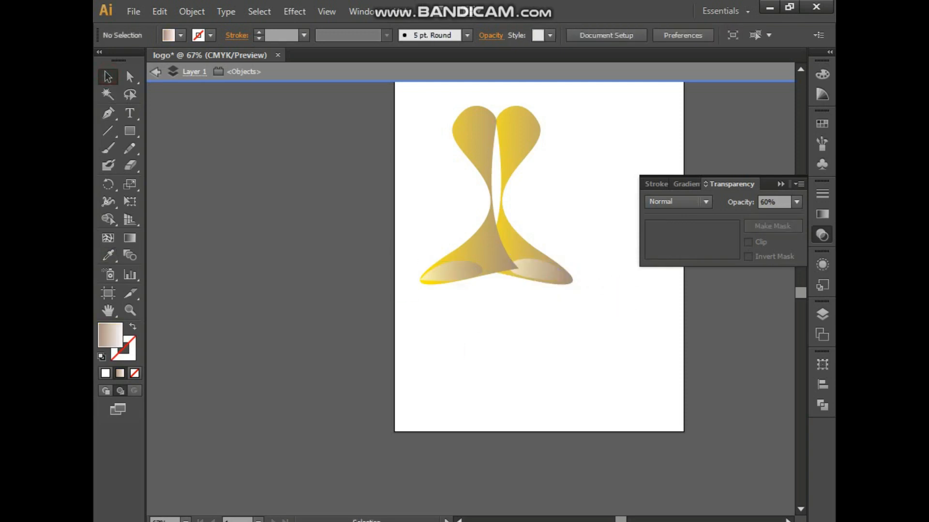
- Lower the opacity of both foot highlights to 40%
left_click(540, 271)
left_click(796, 202)
left_click(773, 282)
left_click(455, 272)
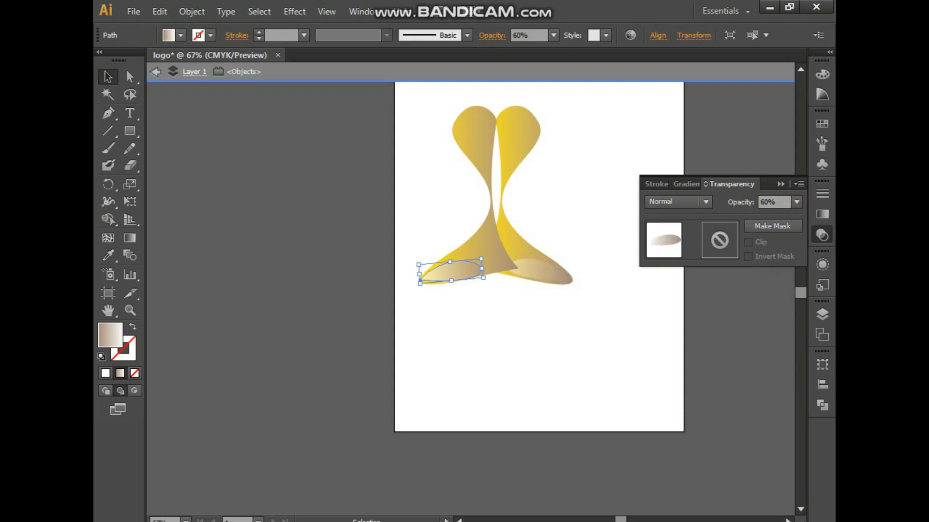
left_click(796, 202)
left_click(776, 282)
left_click(660, 341)
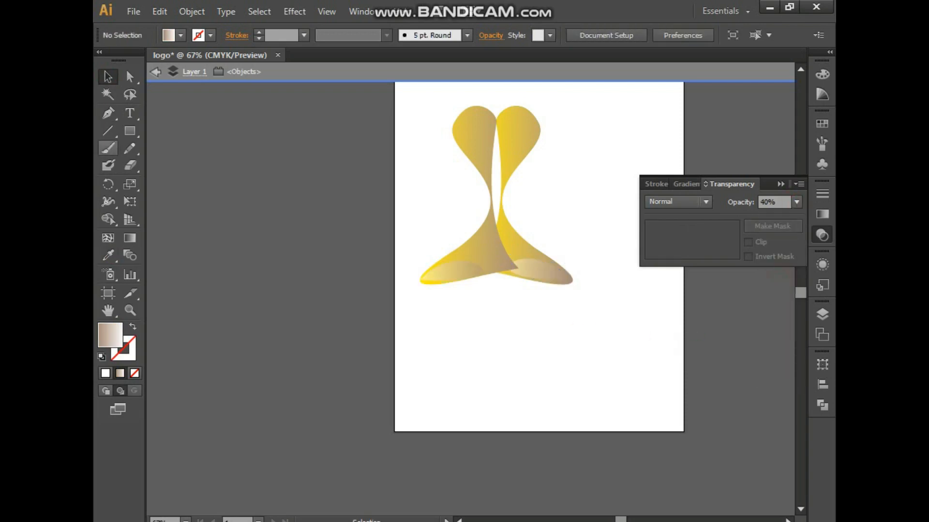
- Draw a thin rounded-rectangle bar across the logo's narrow waist and paste a copy so two parallel bars are stacked
left_click_drag(130, 130, 207, 145)
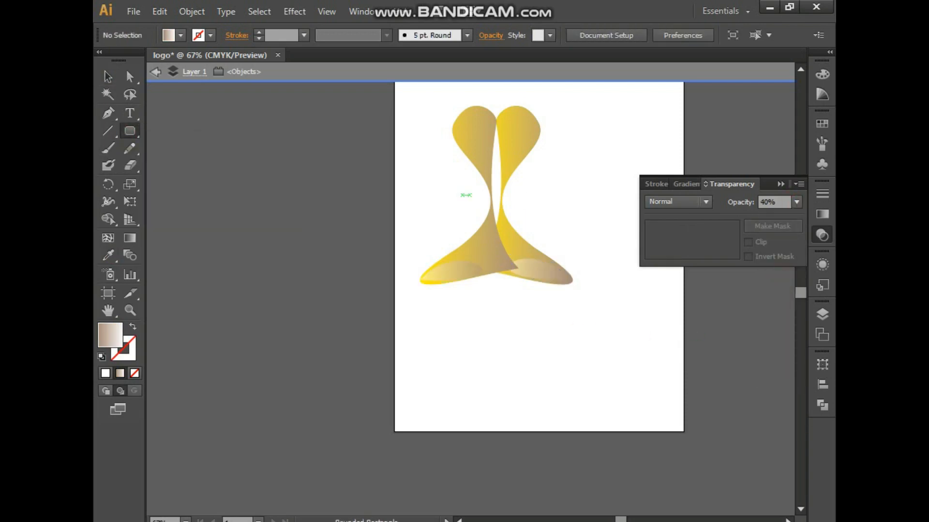
mouse_move(463, 195)
left_mouse_down()
mouse_move(528, 202)
mouse_move(476, 189)
mouse_move(496, 198)
left_mouse_up()
left_click(108, 76)
left_click(538, 309)
left_click(521, 198)
left_click(159, 12)
left_click(182, 82)
left_click(160, 11)
left_click(198, 114)
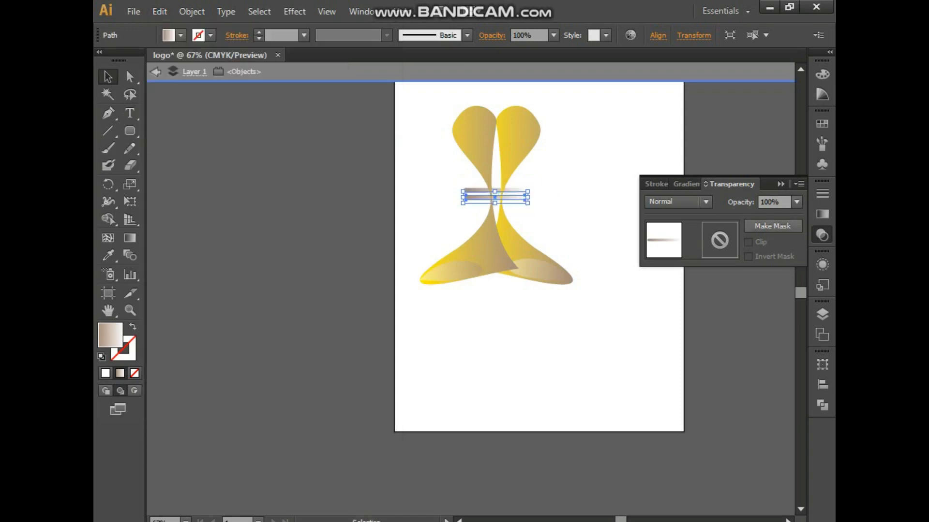
- Apply the logo's yellow-to-brown gradient to both waist bars with the Eyedropper
left_click(679, 184)
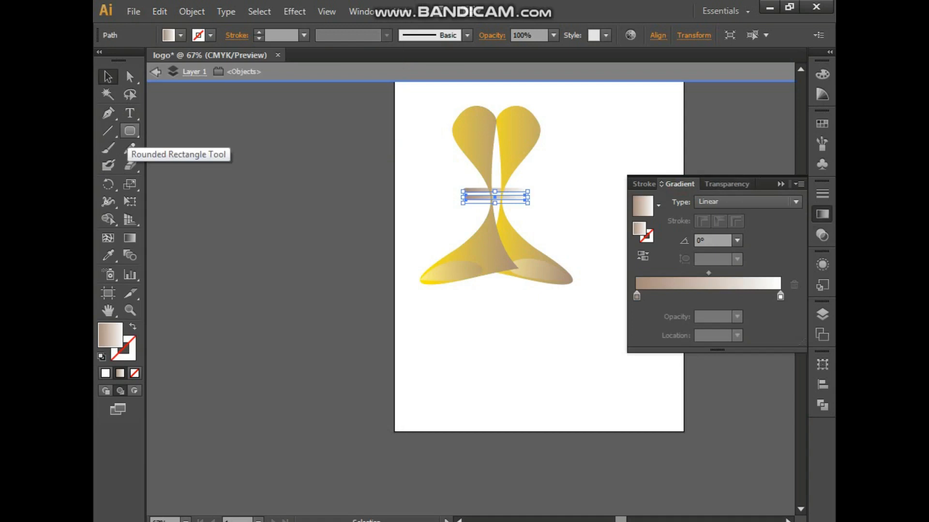
left_click(108, 255)
left_click(537, 271)
left_click(108, 76)
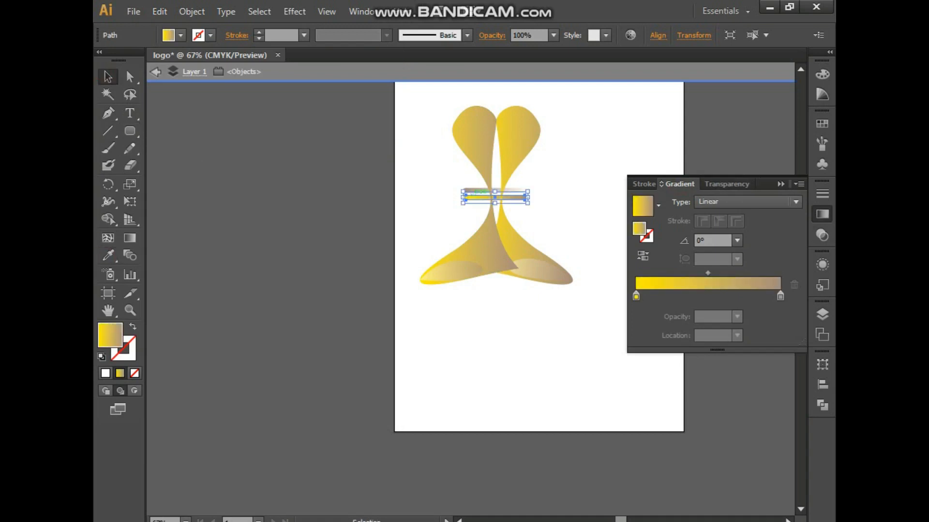
left_click(475, 191)
left_click(108, 255)
left_click(484, 242)
left_click(108, 76)
left_click(585, 193)
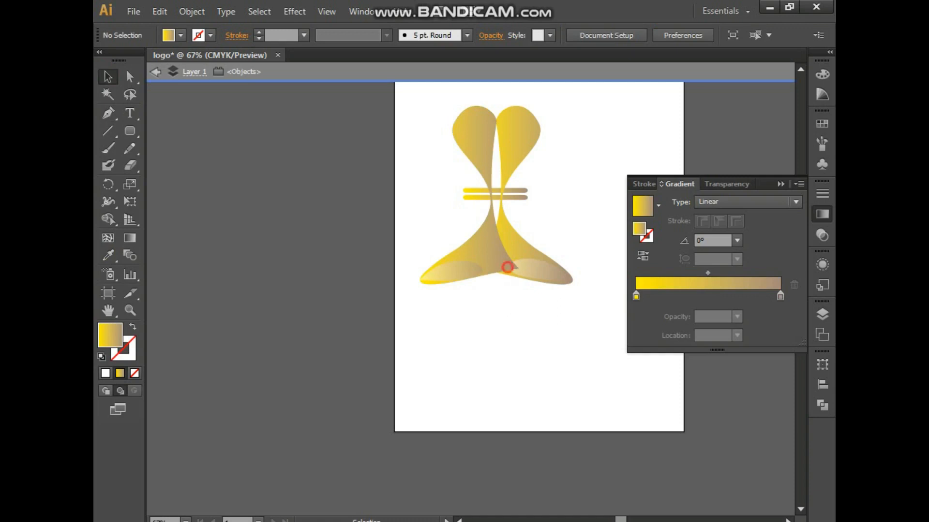
- Bring the right foot highlight to the front of the stacking order
right_click(543, 261)
mouse_move(582, 486)
left_click(405, 416)
left_click(483, 340)
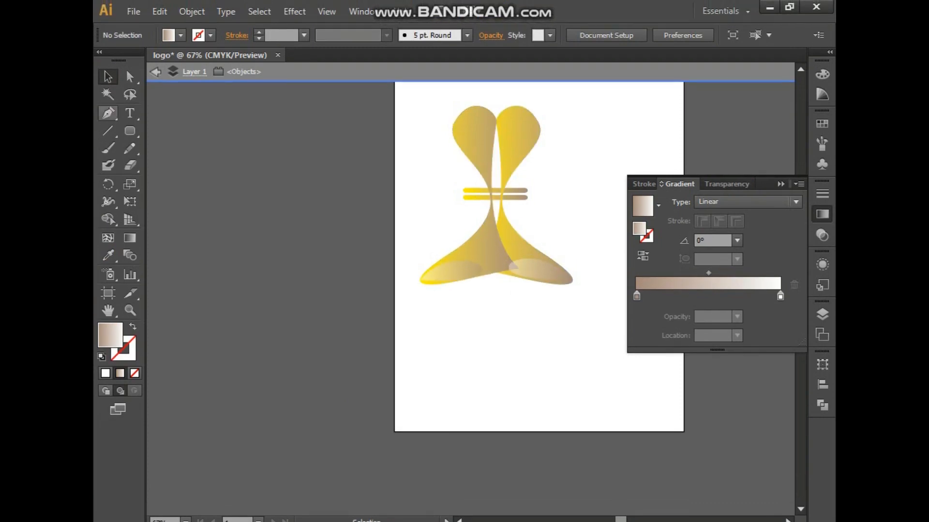
- Draw a curved highlight shape inside the upper left lobe with the Pen tool, tapering toward the waist
left_click(108, 113)
left_click(489, 118)
left_click_drag(459, 133, 450, 160)
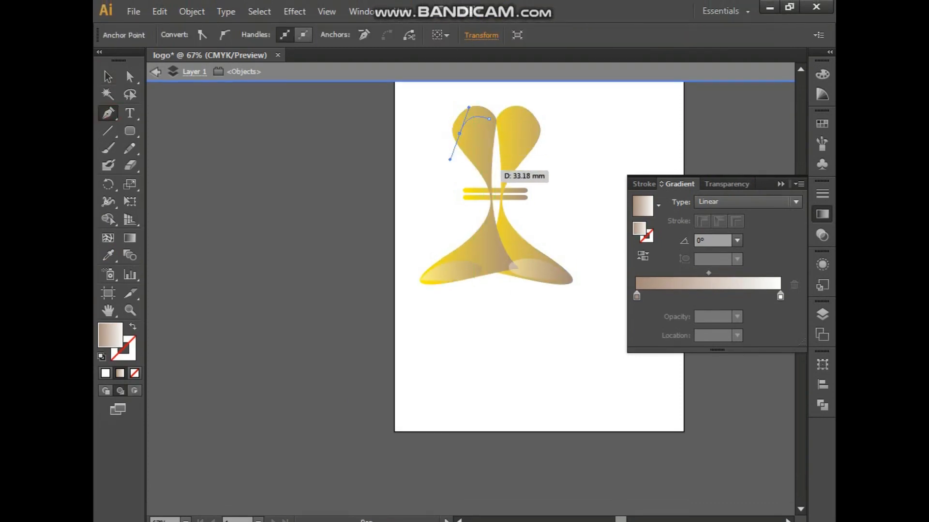
left_click_drag(481, 195, 482, 194)
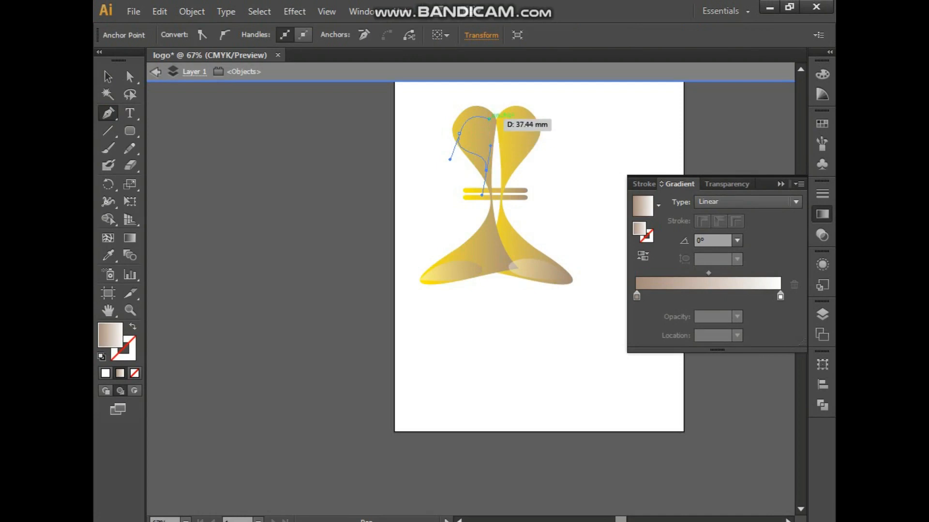
left_click(108, 77)
left_click(334, 130)
left_click(486, 169)
- Try to adjust the lobe highlight's lowest anchor handle, and undo the accidental distortion of the lower waist bar
left_click(130, 77)
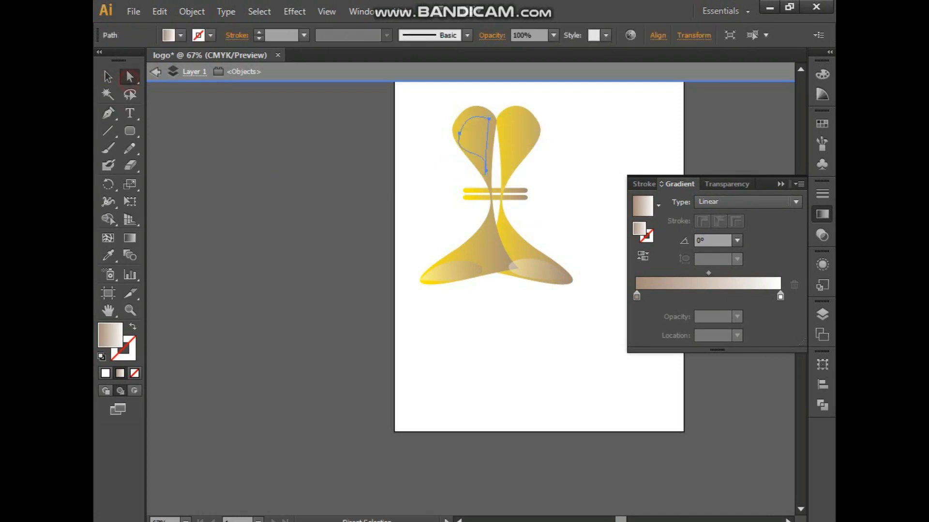
left_click(486, 170)
left_click_drag(482, 195, 475, 193)
key("z")
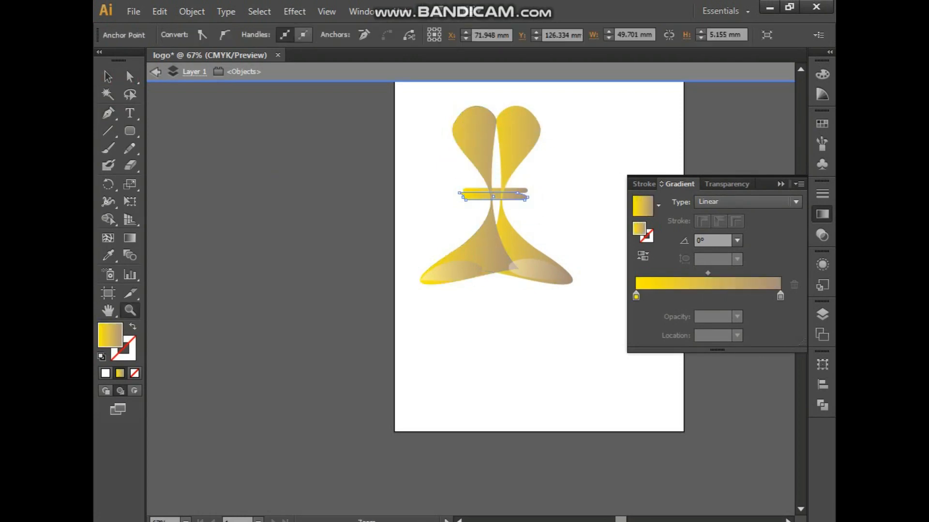
left_click(108, 77)
left_click(159, 12)
left_click(192, 28)
- Reshape the lower curve of the left lobe's highlight by tilting its lowest anchor's direction handle outward
left_click(486, 170)
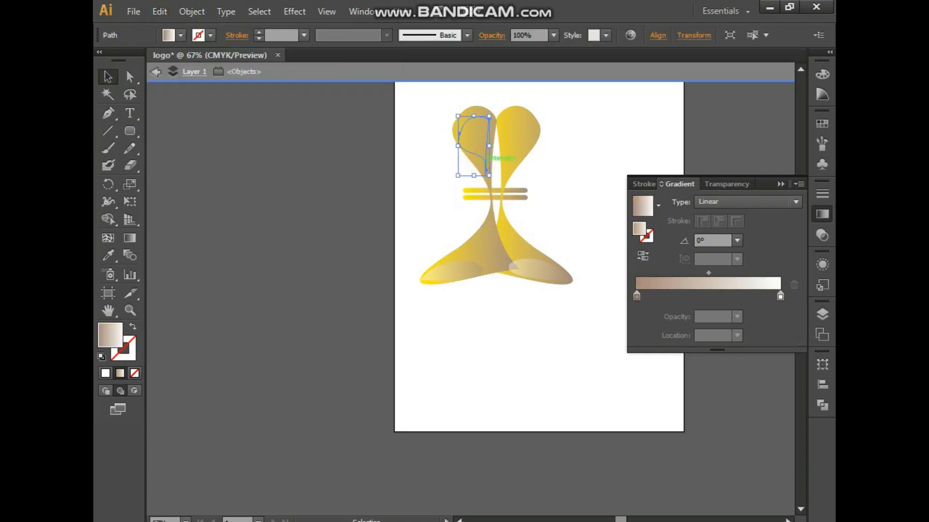
left_click(129, 78)
left_click(486, 170)
left_click(483, 196)
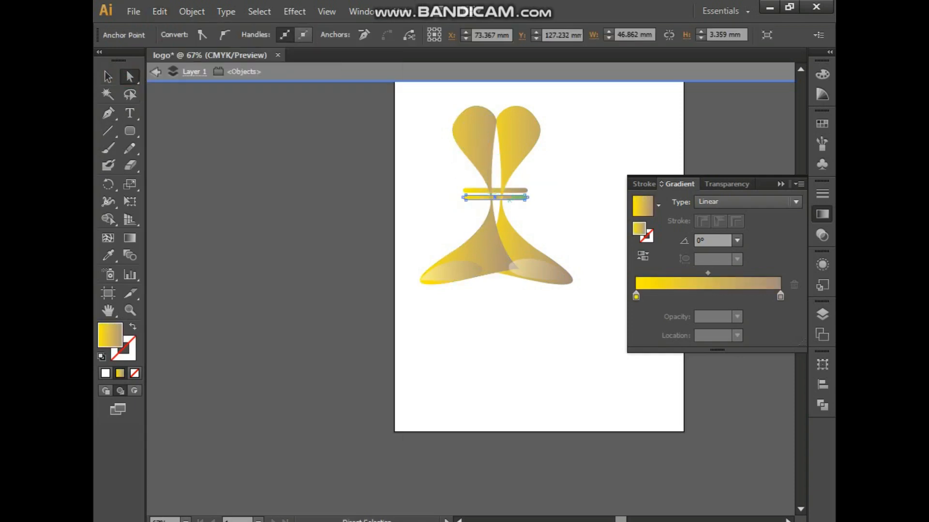
left_click(496, 167)
left_click(496, 142)
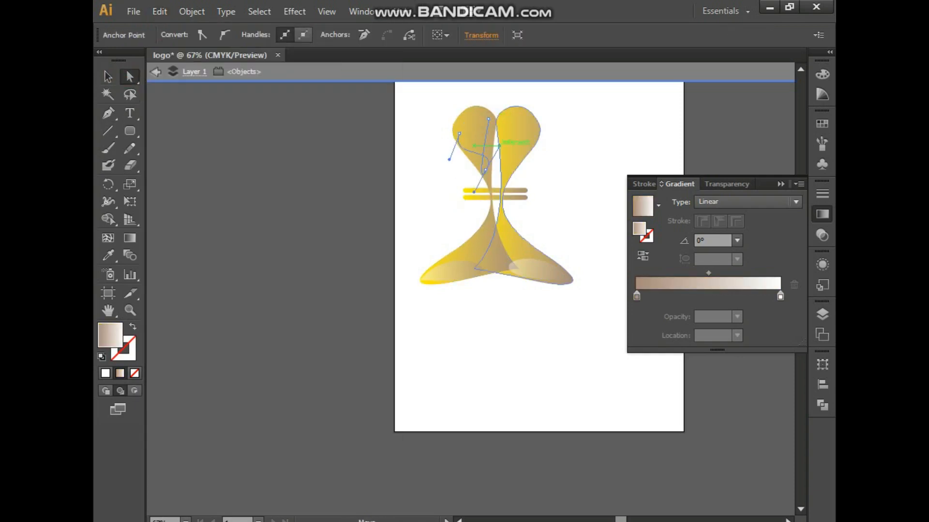
left_click_drag(499, 150, 499, 151)
- Copy the left foot highlight's gradient and 40% opacity onto the lobe highlight with the Eyedropper
left_click(108, 77)
left_click(108, 255)
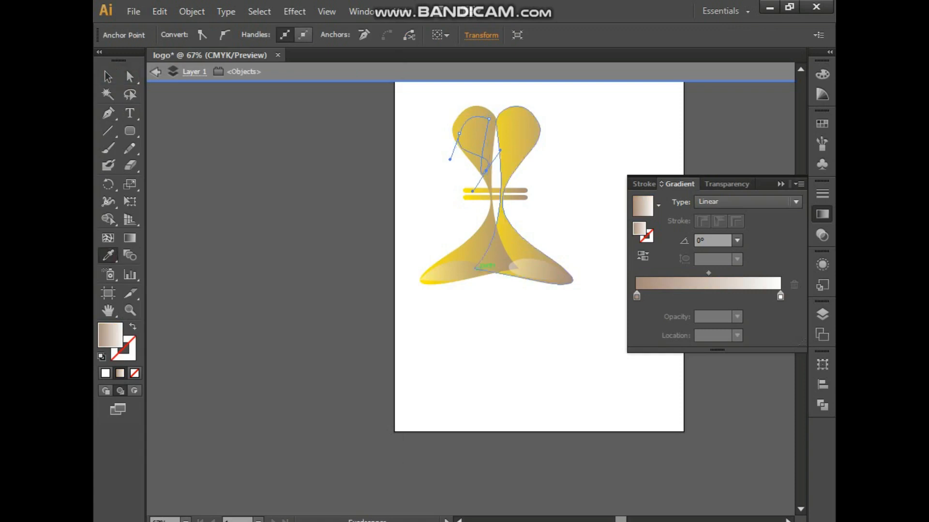
left_click(462, 272)
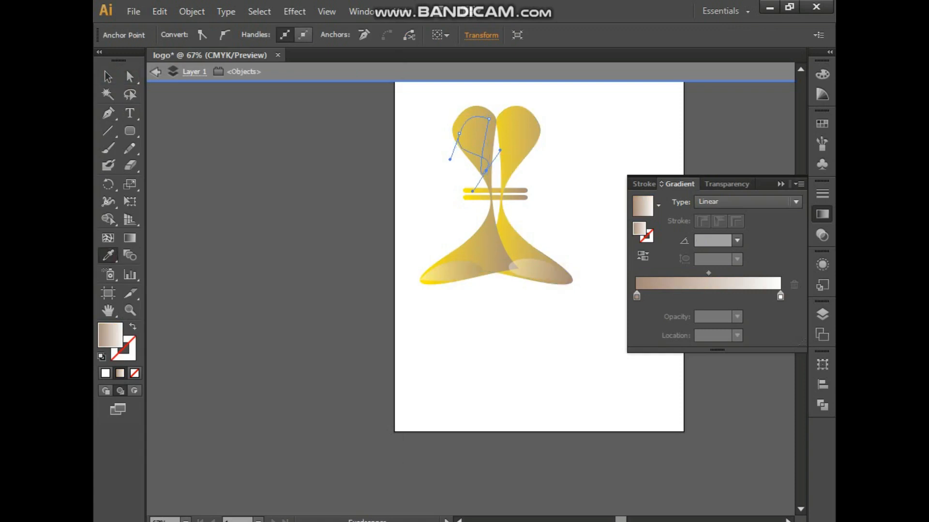
left_click(108, 77)
left_click(716, 287)
left_click(689, 296)
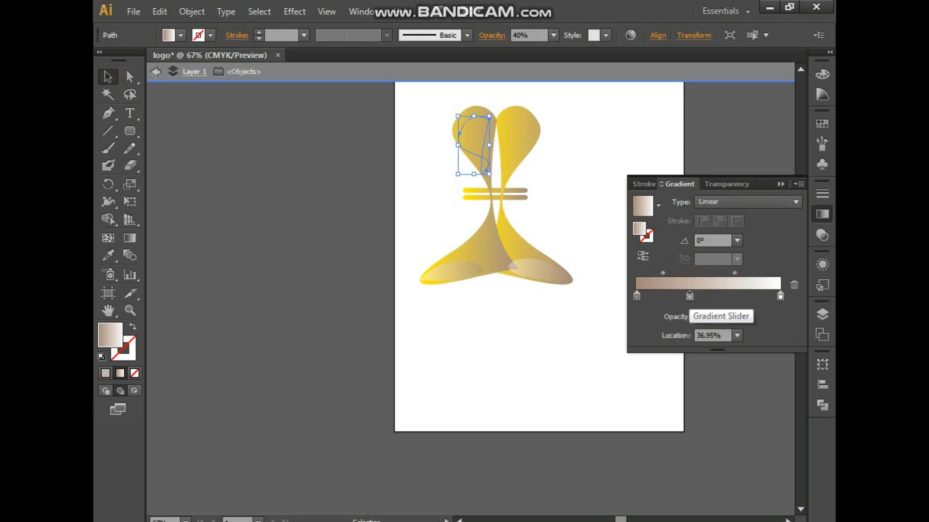
left_click_drag(688, 295, 691, 313)
- Change the lobe highlight's gradient type to Radial and bring the highlight in front of the left lobe
left_click(636, 296)
left_click(745, 202)
left_click(711, 231)
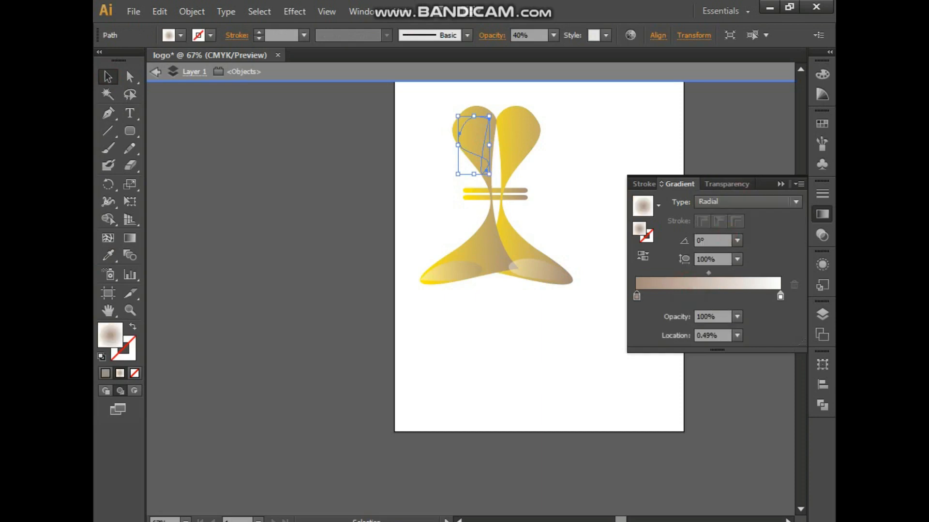
right_click(473, 152)
mouse_move(537, 380)
left_click(342, 379)
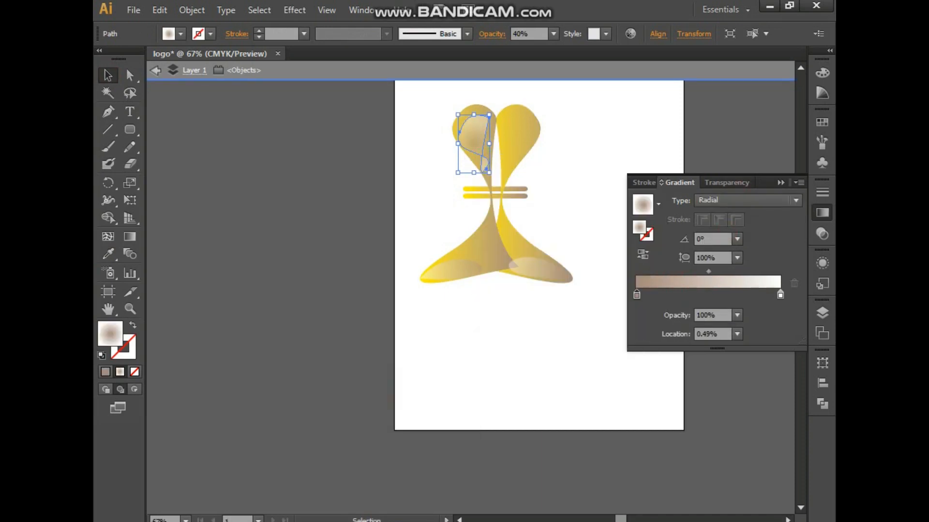
left_click(338, 382)
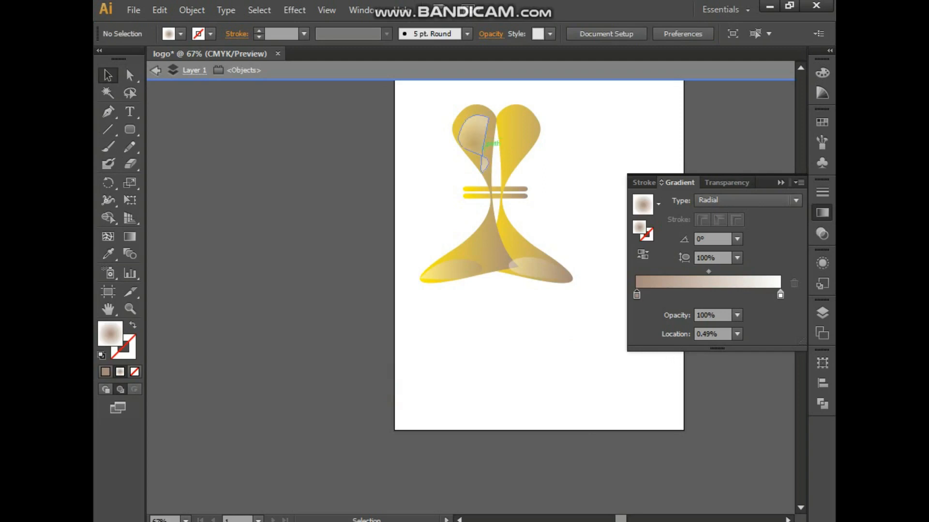
- Copy the left body's yellow-to-brown gradient onto the left lobe's highlight with the Eyedropper and set its opacity to 50%
left_click(483, 148)
left_click(108, 254)
left_click(477, 246)
left_click(727, 182)
left_click(797, 201)
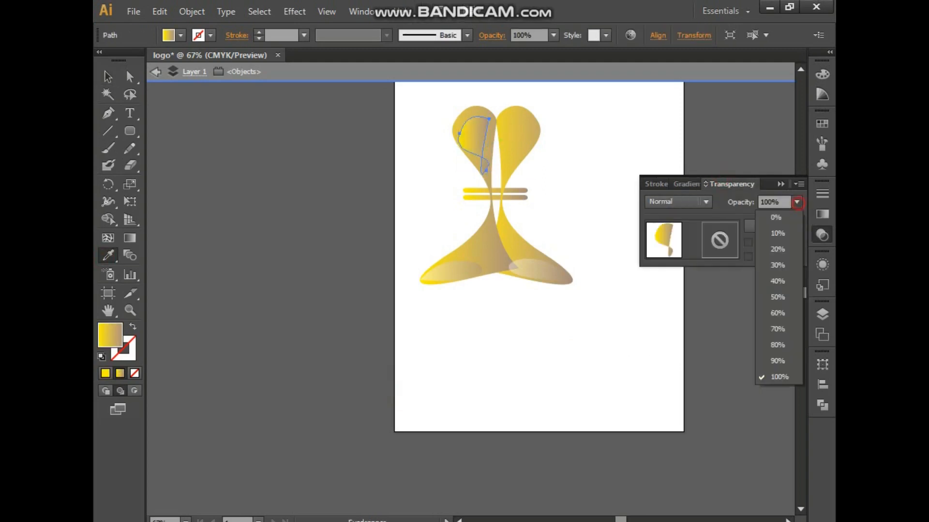
left_click(777, 298)
left_click(108, 77)
left_click(231, 175)
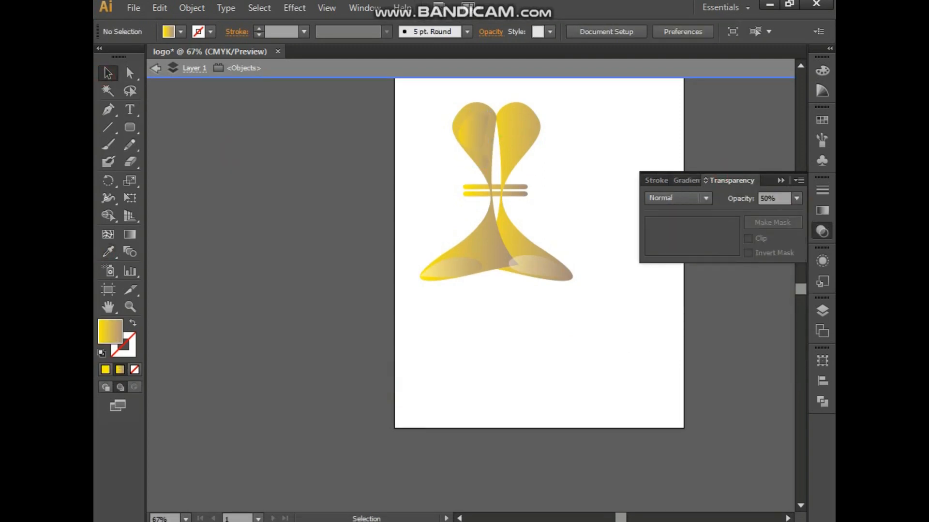
- Duplicate the left lobe's highlight in place, move the copy onto the right lobe and reflect it about the vertical axis
left_click(485, 138)
left_click(159, 9)
left_click(183, 81)
left_click(160, 9)
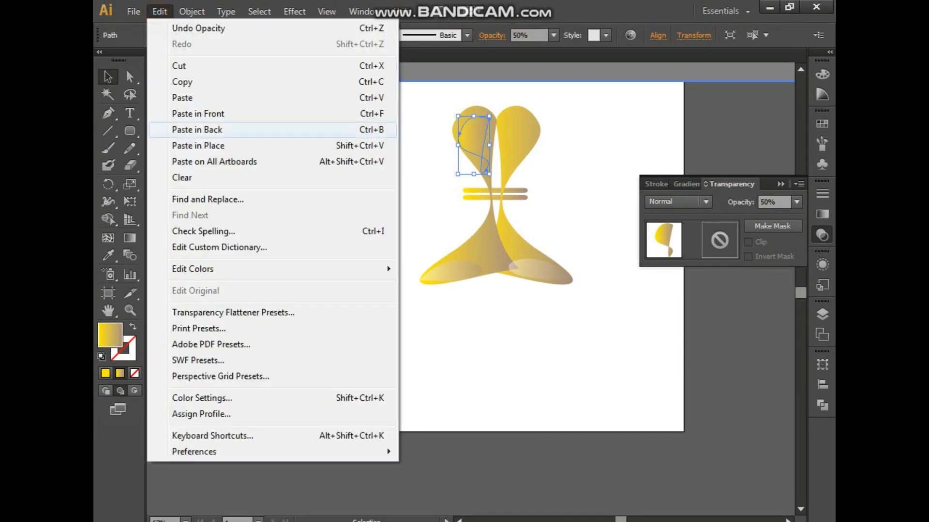
left_click(205, 143)
left_click_drag(485, 138, 519, 106)
right_click(527, 141)
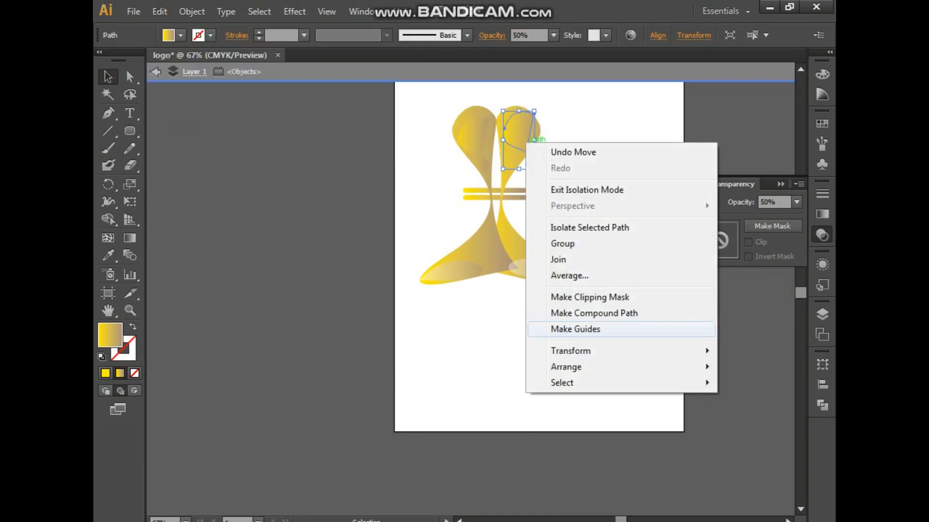
left_click(363, 405)
left_click(264, 334)
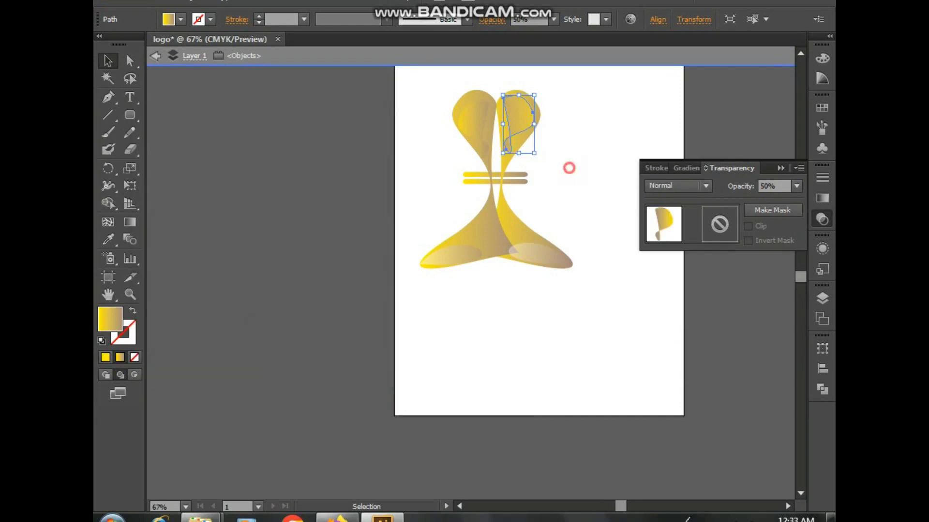
left_click(619, 112)
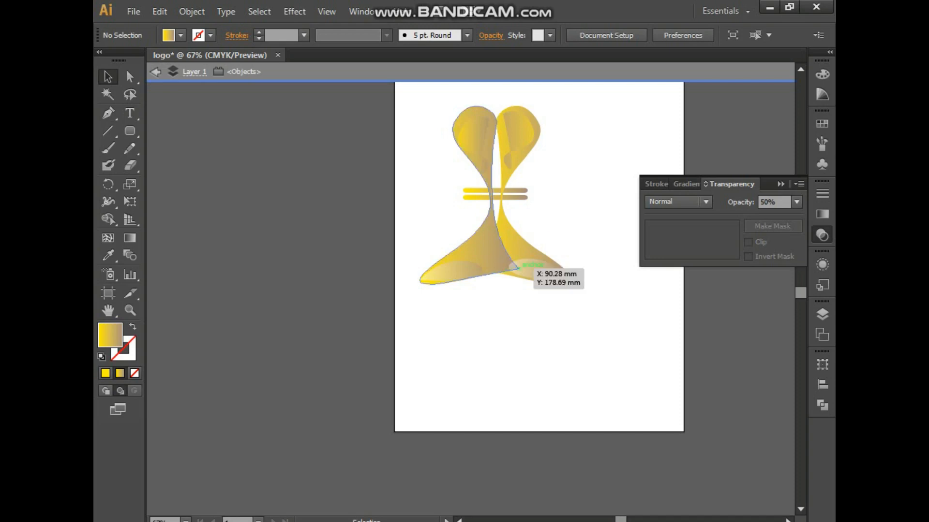
- Move the lower waist bar down to widen the gap between the two bars
left_click_drag(519, 197, 518, 209)
left_click(550, 204)
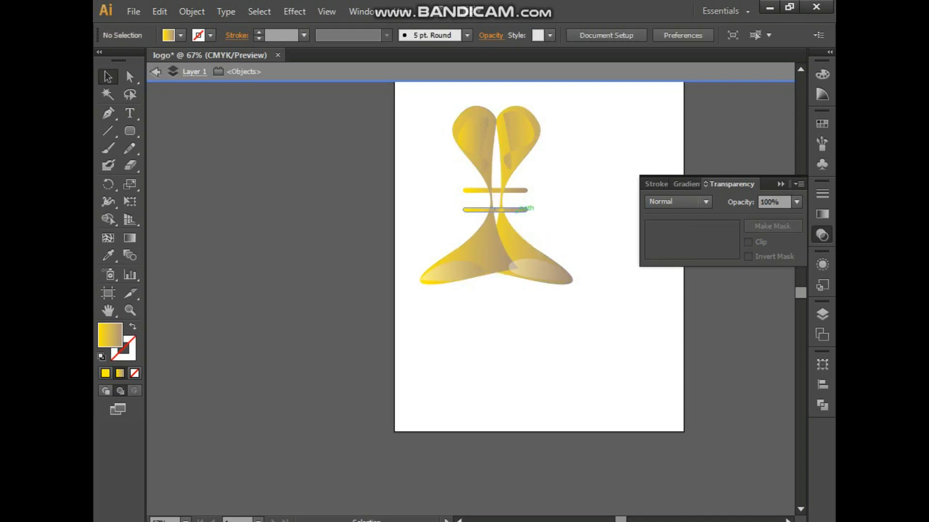
- Draw a curved line with the Arc tool to the left of the waist and move it over the bars' left ends
mouse_move(108, 130)
left_mouse_down()
mouse_move(140, 131)
mouse_move(162, 145)
left_mouse_up()
mouse_move(468, 170)
left_mouse_down()
mouse_move(465, 227)
mouse_move(411, 200)
mouse_move(444, 234)
left_mouse_up()
key("v")
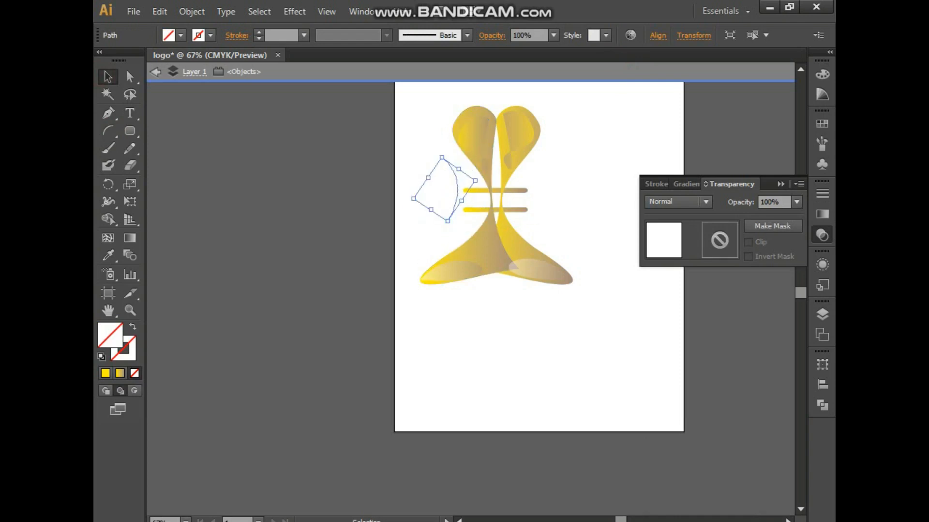
left_click(108, 77)
left_click(241, 189)
left_click_drag(456, 175, 477, 187)
- Give the arc a yellow-to-brown linear gradient stroke and leave it without a fill
left_click(129, 356)
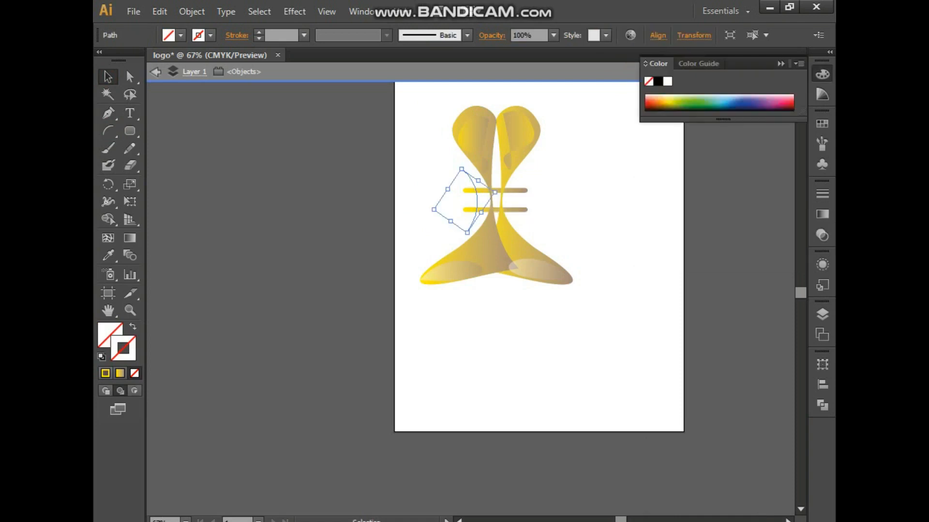
left_click(106, 374)
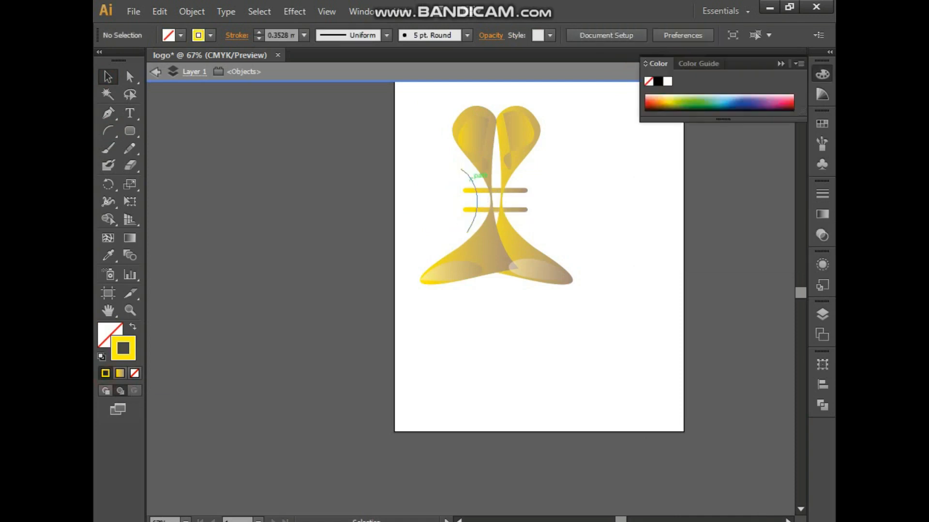
left_click(476, 180)
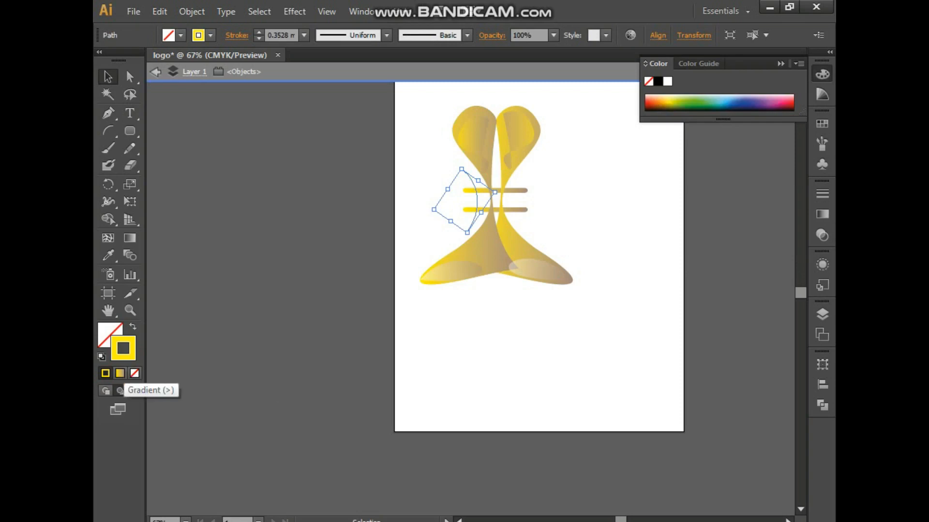
left_click(120, 373)
double_click(647, 237)
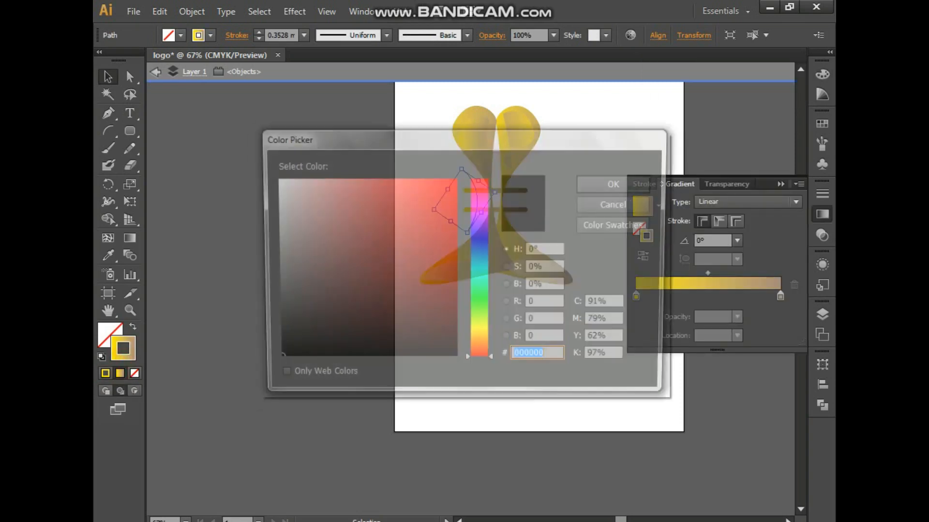
left_click(480, 319)
left_click_drag(480, 319, 480, 332)
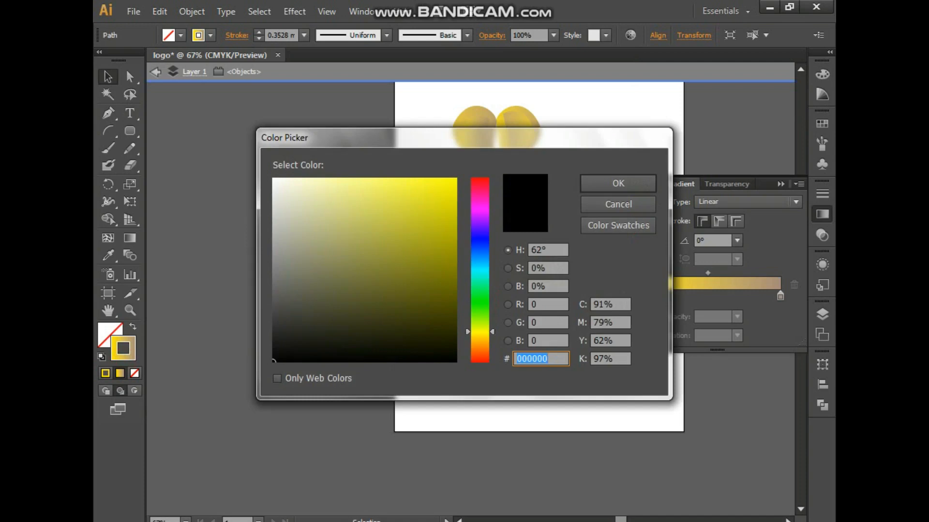
key("Escape")
left_click(674, 296)
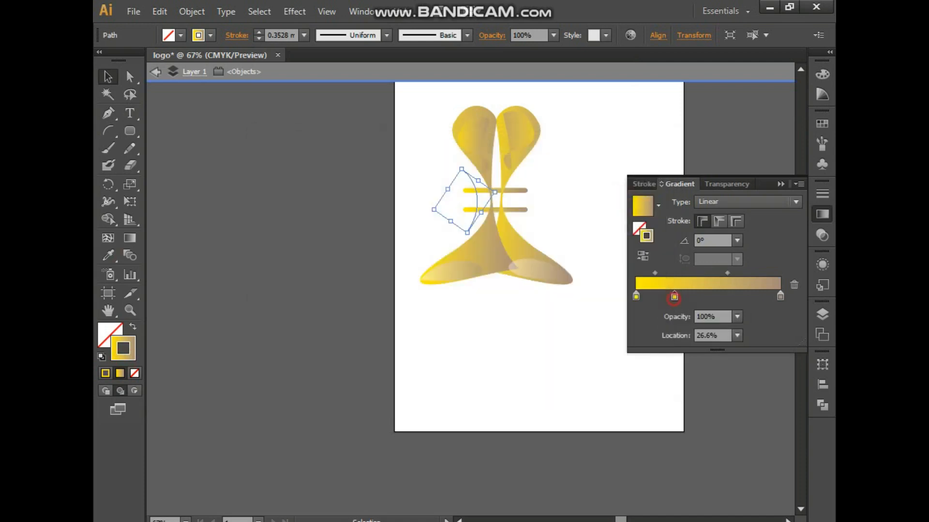
left_click(498, 330)
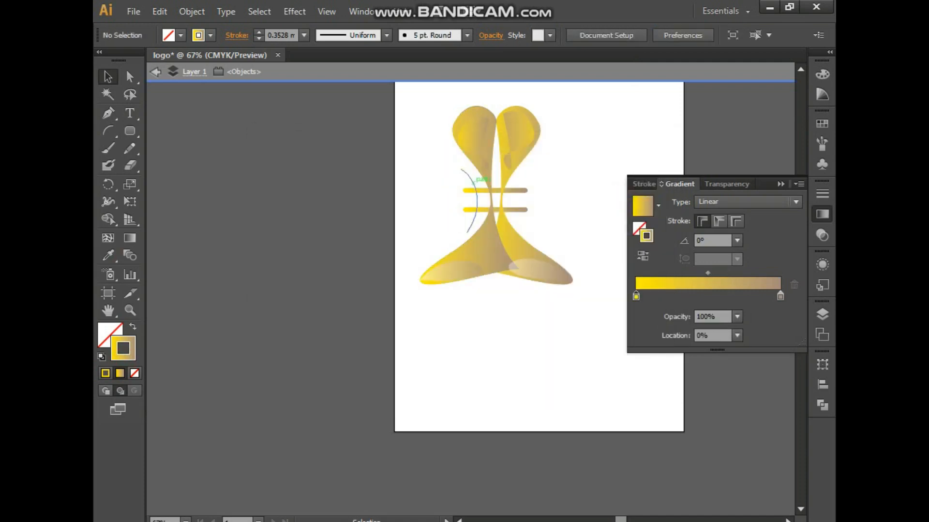
- Rotate the arc slightly and position it close along the left side of the waist, undoing the placement that overlaps the body
mouse_move(472, 183)
left_mouse_down()
mouse_move(472, 164)
mouse_move(481, 167)
left_mouse_up()
left_click(494, 340)
left_click_drag(482, 200, 491, 200)
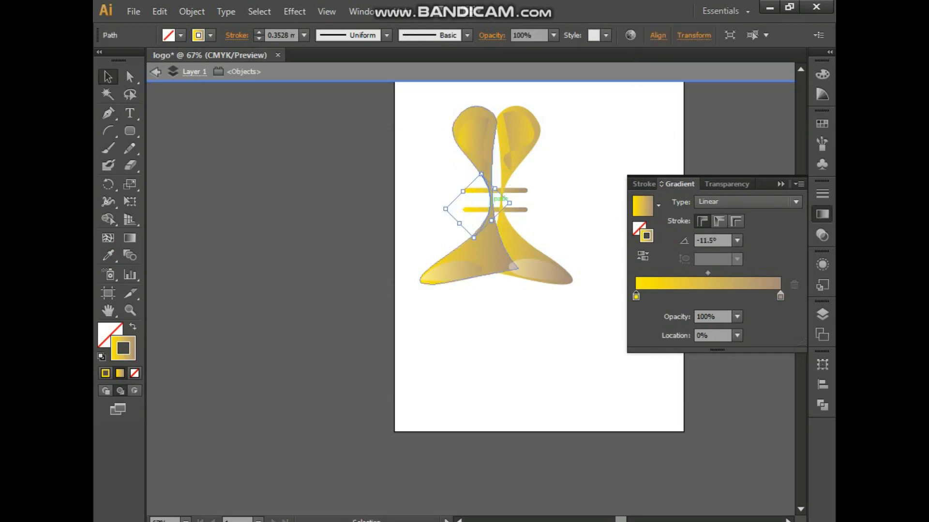
left_click(488, 356)
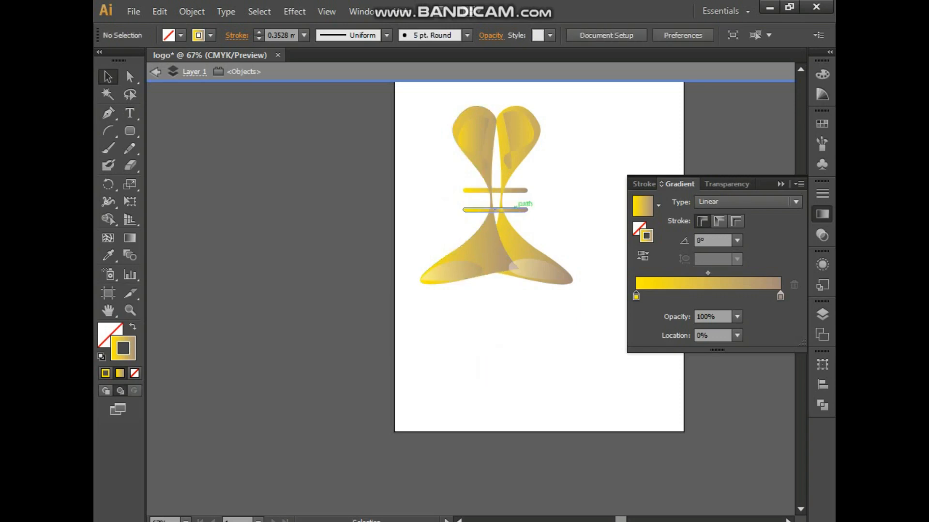
left_click(160, 12)
left_click(193, 29)
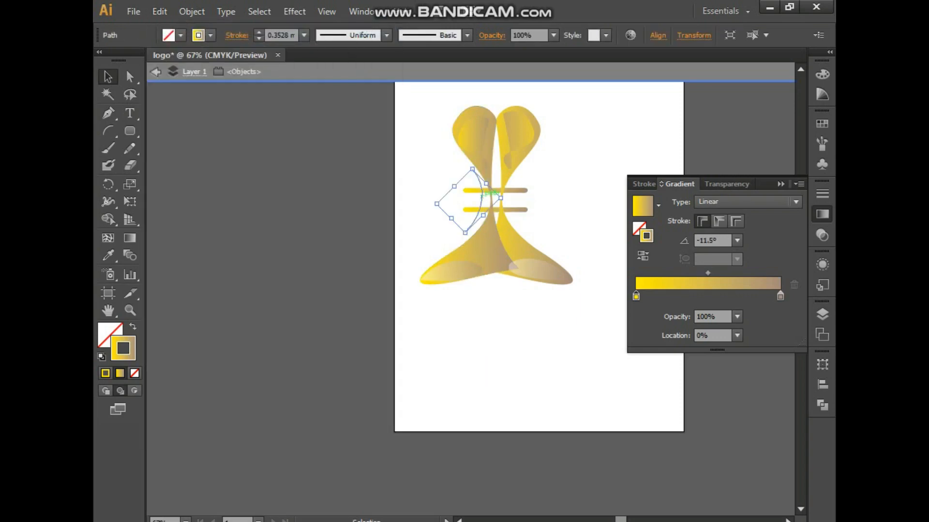
left_click_drag(482, 191, 484, 198)
left_click(499, 339)
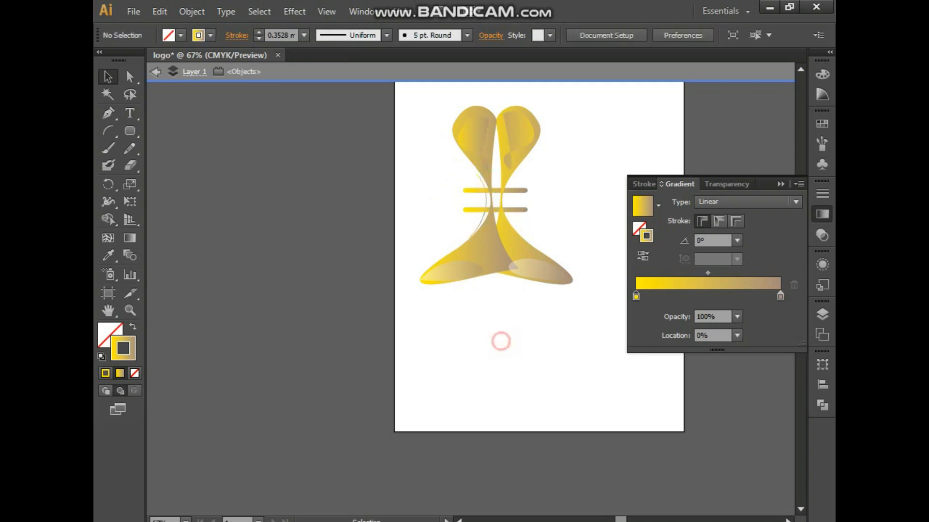
- Duplicate the arc in place twice, offsetting each copy slightly outward to form a row of three parallel arcs
left_click(484, 197)
left_click(160, 11)
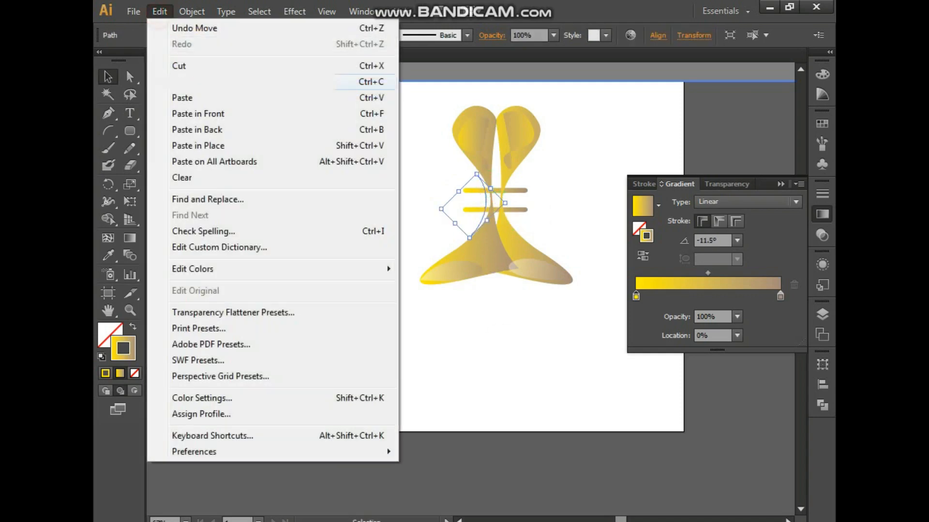
left_click(194, 145)
left_click_drag(503, 205, 499, 205)
left_click(159, 11)
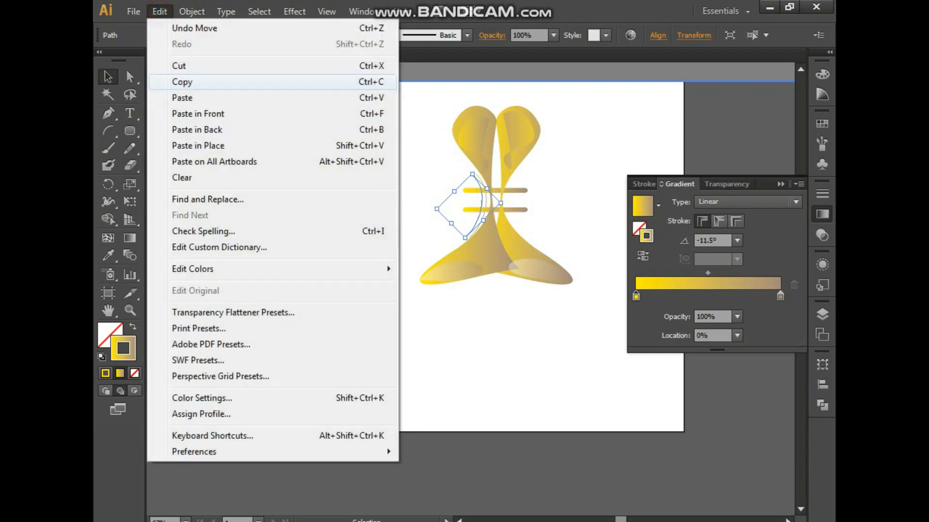
left_click(198, 145)
left_click_drag(488, 200, 469, 197)
left_click(341, 222)
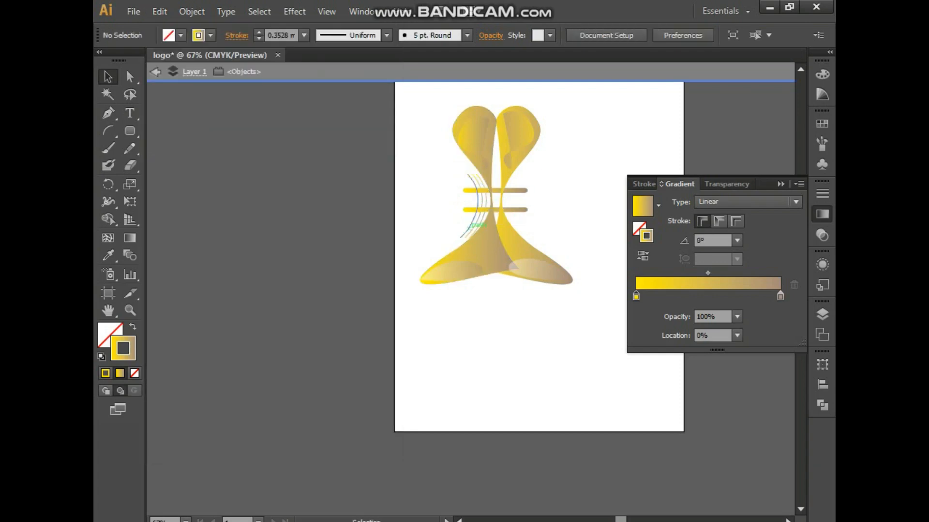
- Duplicate the two outermost arcs in place and offset the copies further outward, undoing the accidental cut
left_click(478, 203)
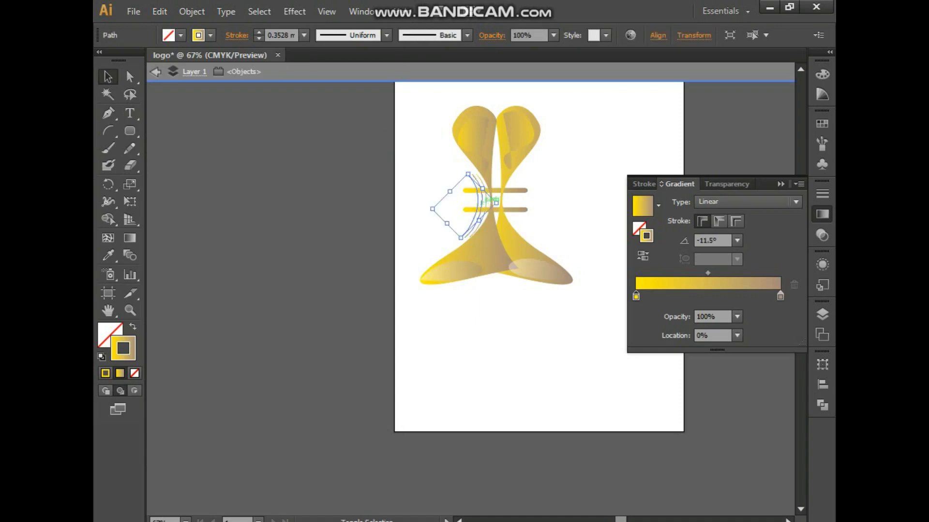
left_click(482, 203, "shift")
left_click(161, 12)
left_click(176, 66)
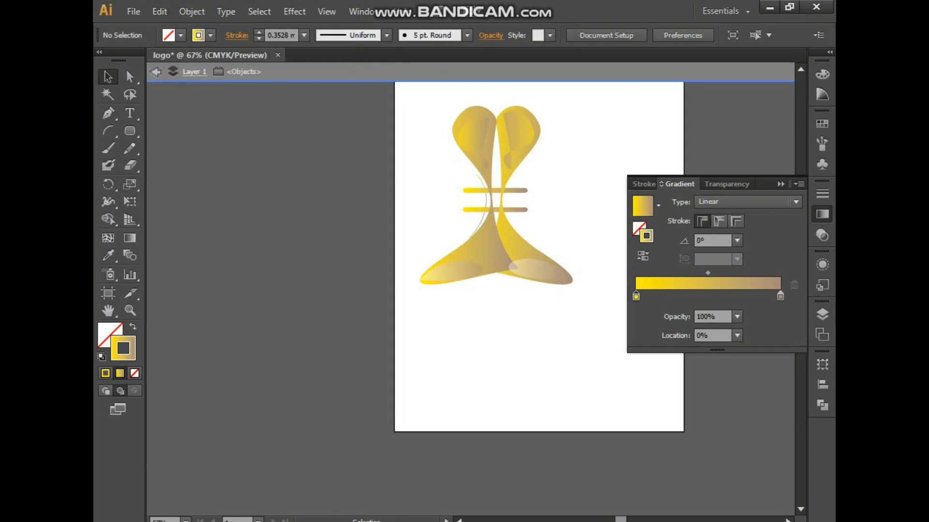
left_click(160, 11)
left_click(193, 28)
left_click(160, 12)
left_click(182, 82)
left_click(161, 12)
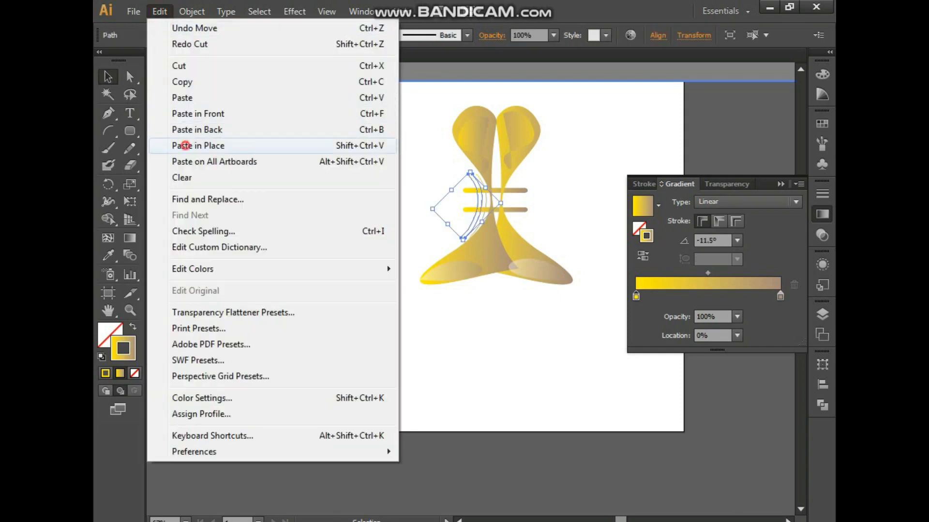
left_click(186, 146)
left_click_drag(494, 198, 485, 200)
left_click(358, 224)
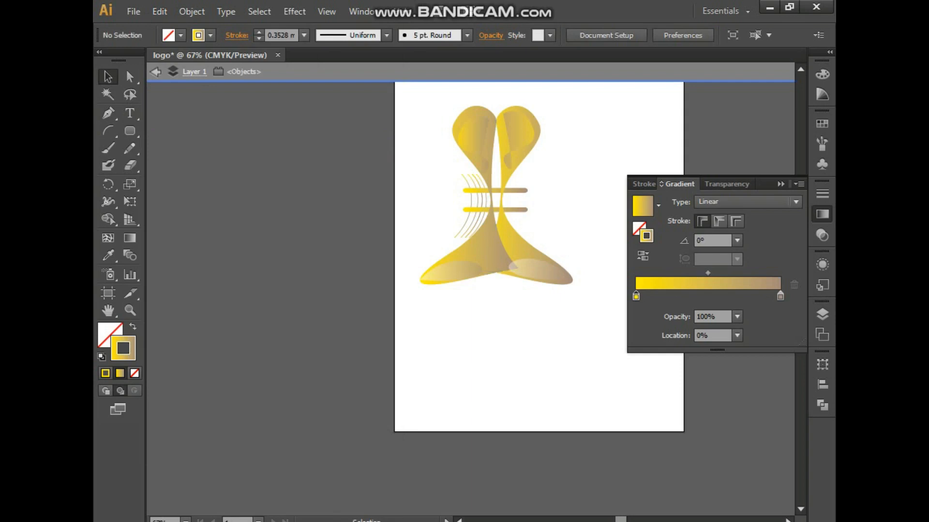
- Try to reshape the outermost arc with the Mesh tool, and undo the mesh changes
left_click(108, 238)
left_click(471, 202)
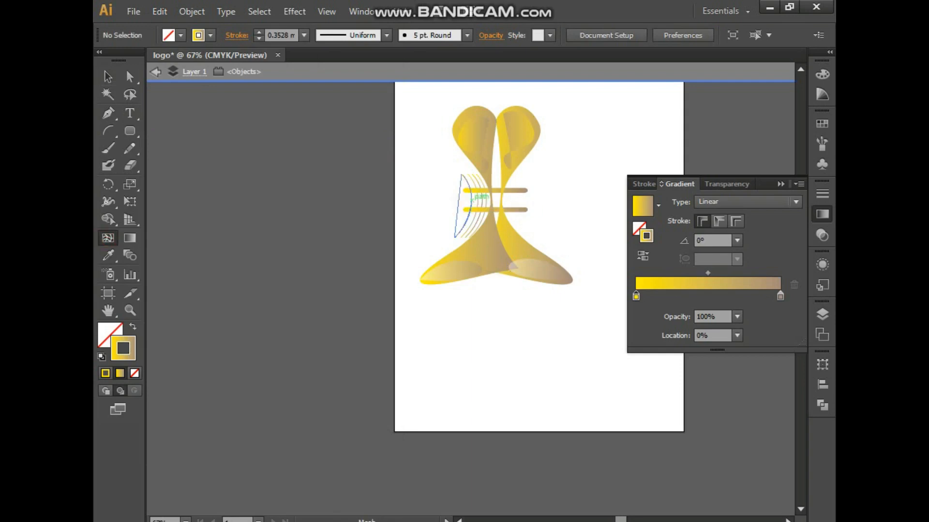
left_click_drag(471, 201, 487, 199)
left_click(107, 77)
left_click(189, 205)
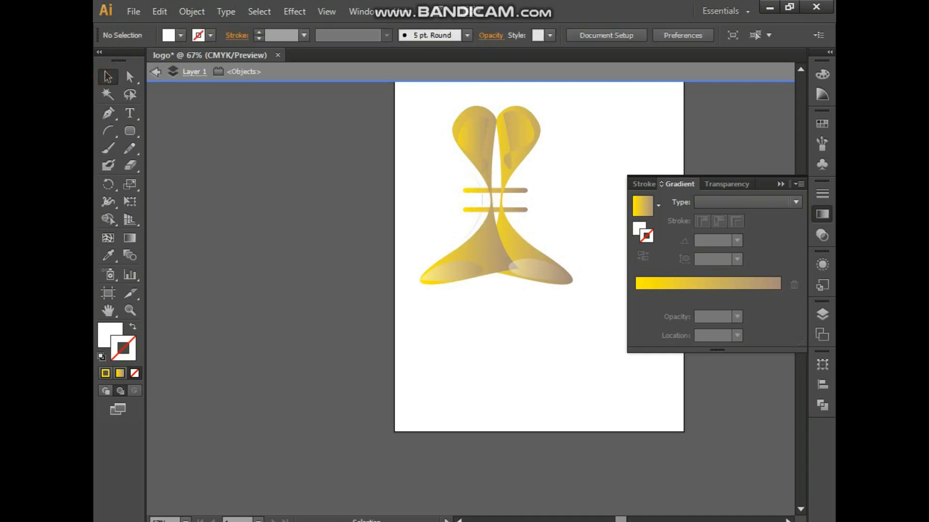
key("ctrl+z")
left_click(160, 11)
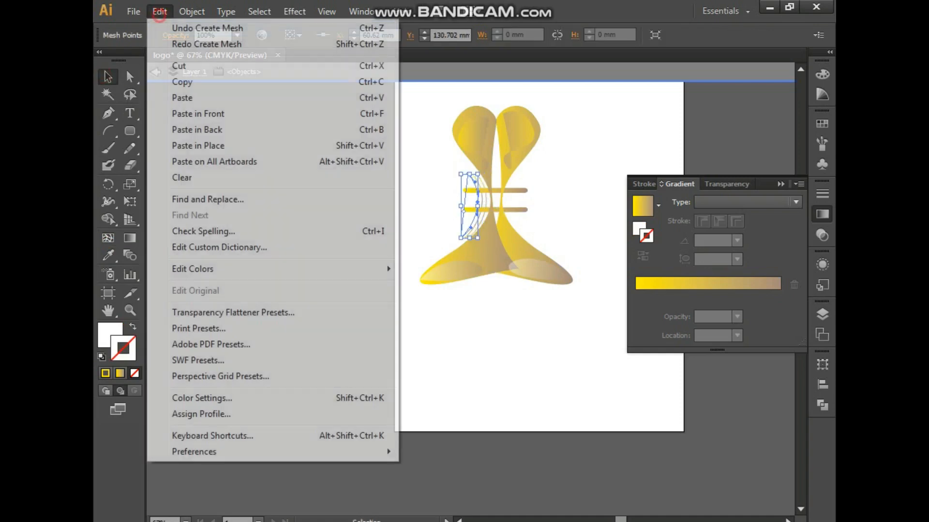
left_click(171, 29)
left_click(251, 182)
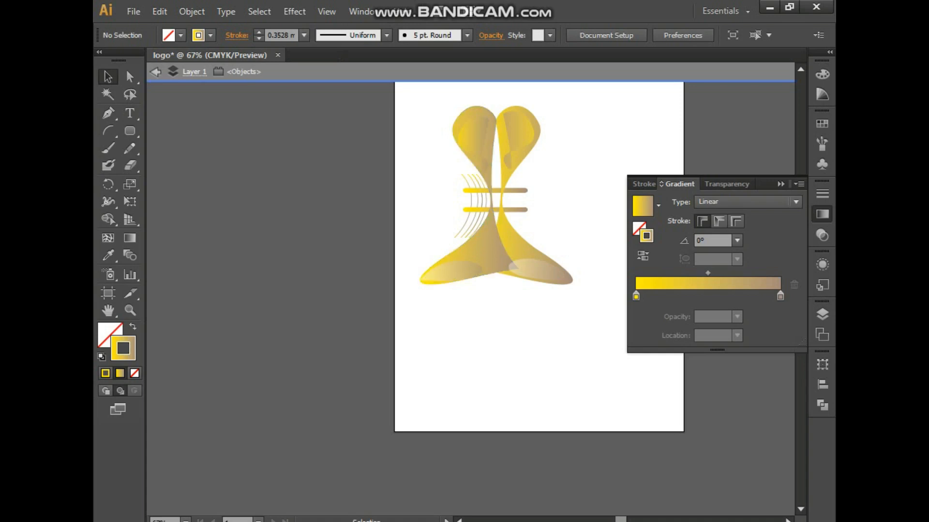
- Exit isolation mode and delete the outer arcs, keeping only the two nearest the waist
double_click(251, 182)
left_click(471, 202)
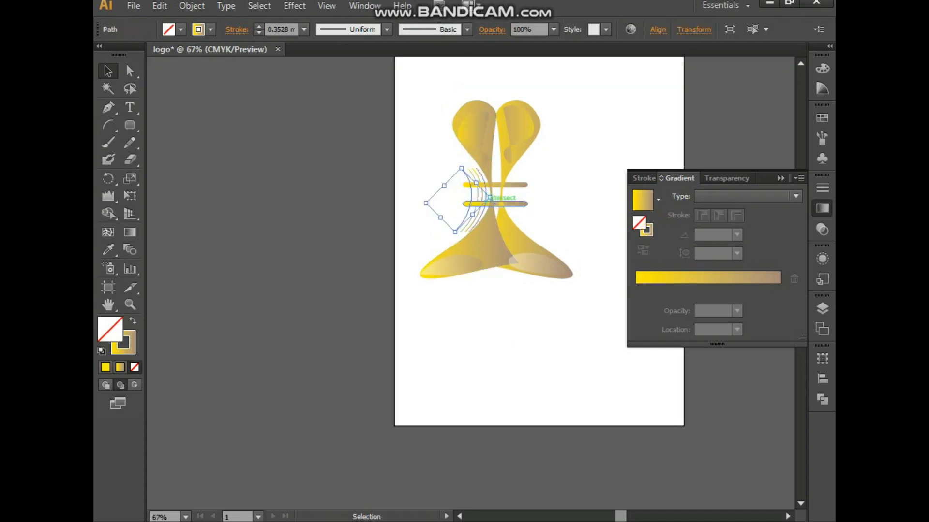
key("Delete")
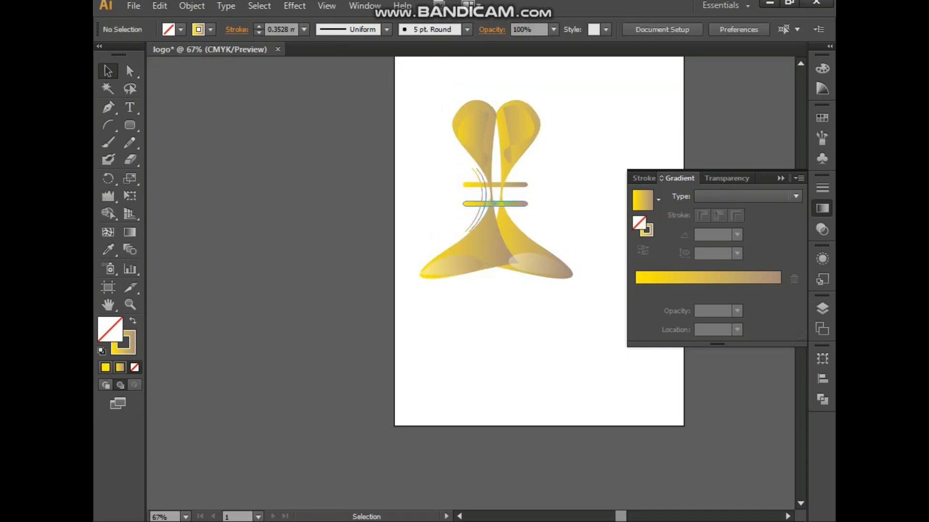
- Reflect a copy of the two arcs across the vertical axis and place it on the opposite side of the waist
left_click(483, 198)
right_click(486, 196)
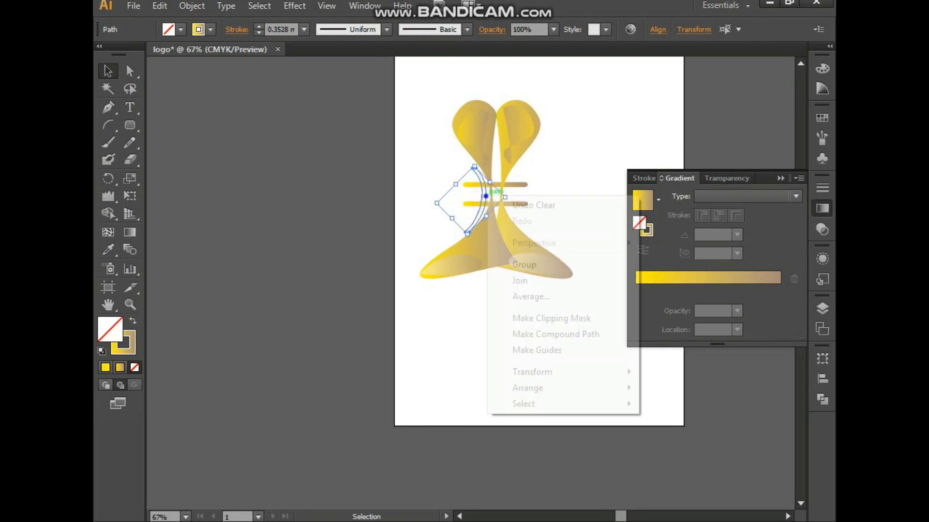
mouse_move(556, 372)
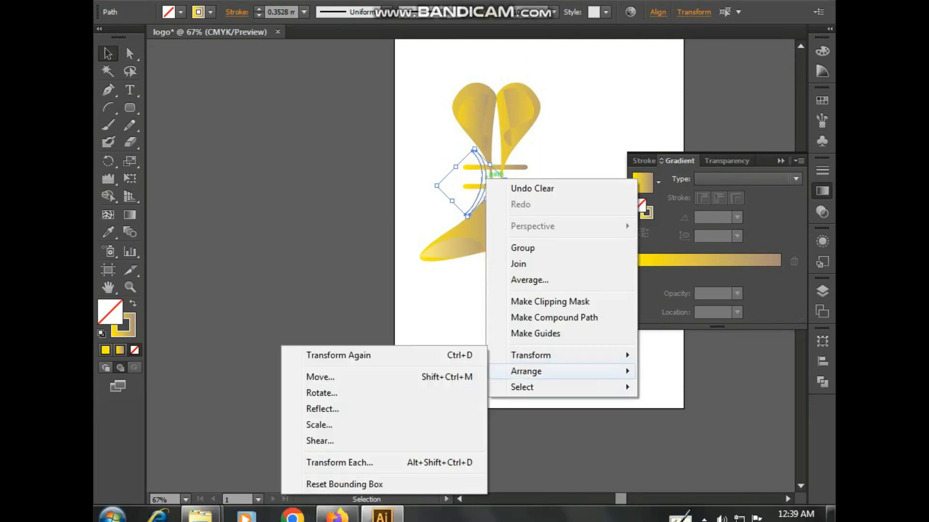
left_click(323, 409)
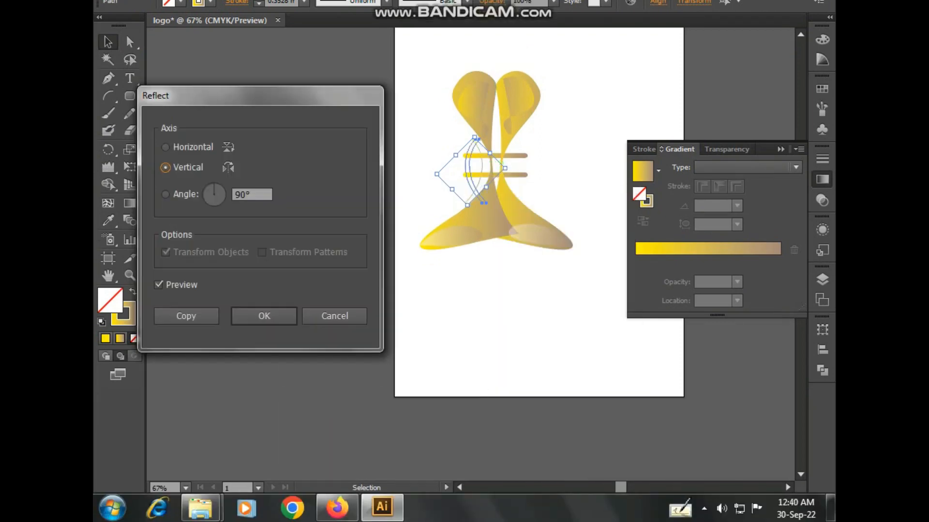
left_click(186, 316)
left_click_drag(462, 172, 518, 172)
left_click(579, 149)
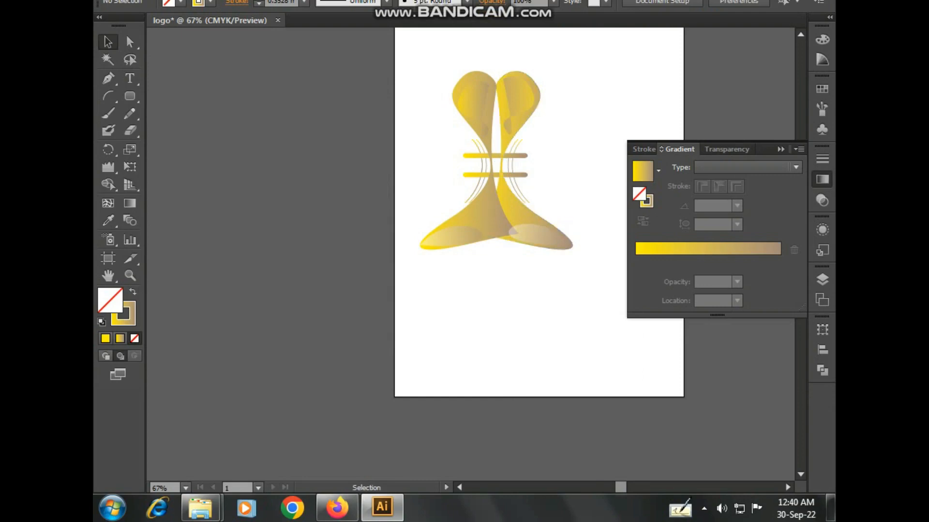
- Draw a flat black ellipse beneath the logo's base with the Ellipse tool and select it
left_click_drag(424, 40, 573, 282)
left_click(822, 200)
left_click(130, 96)
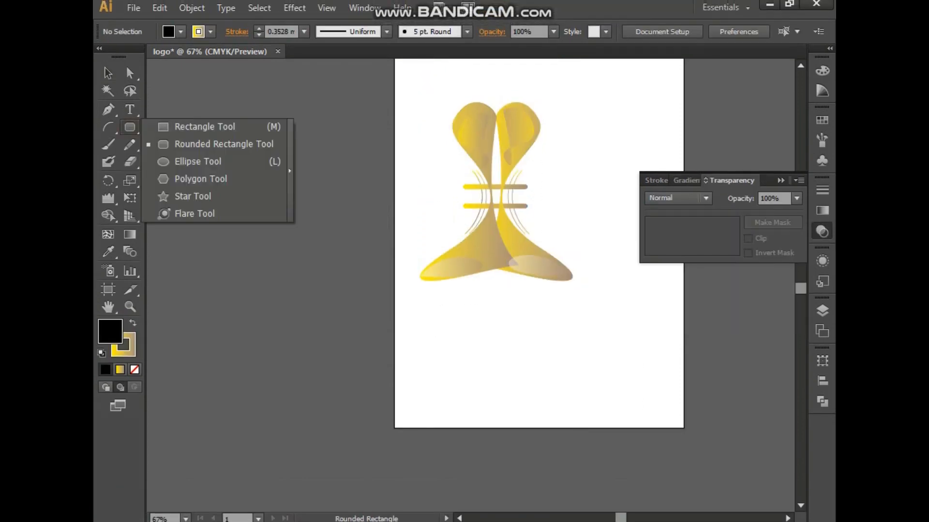
left_click(197, 161)
left_click_drag(437, 272, 566, 285)
left_click(107, 74)
left_click(513, 336)
left_click(505, 285)
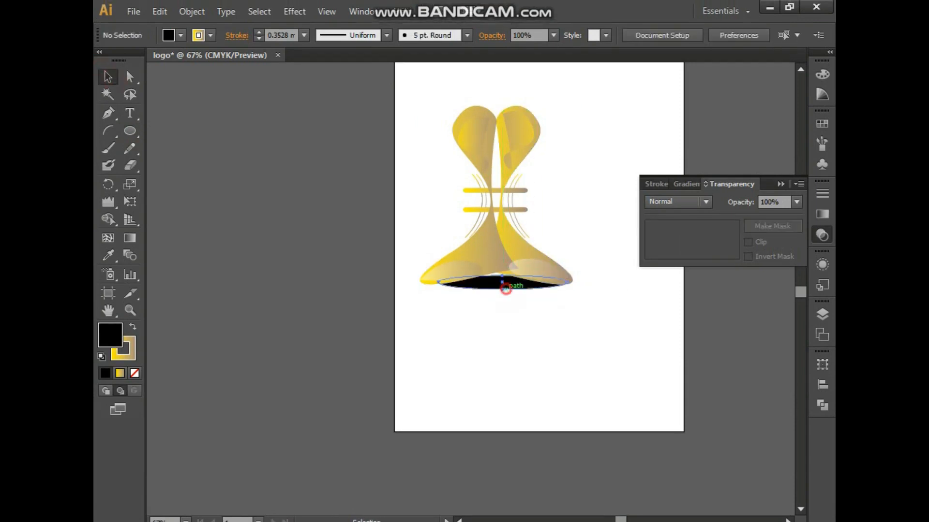
- Enlarge the black ellipse behind the logo so it spans the full width of the base
left_click_drag(502, 276, 502, 270)
left_click(511, 312)
left_click(478, 290)
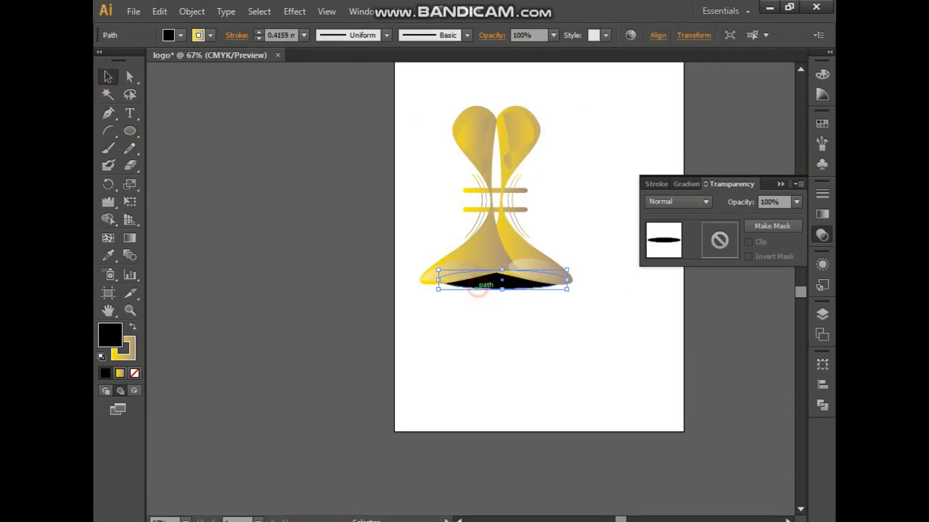
left_click_drag(438, 289, 420, 296)
left_click(574, 300)
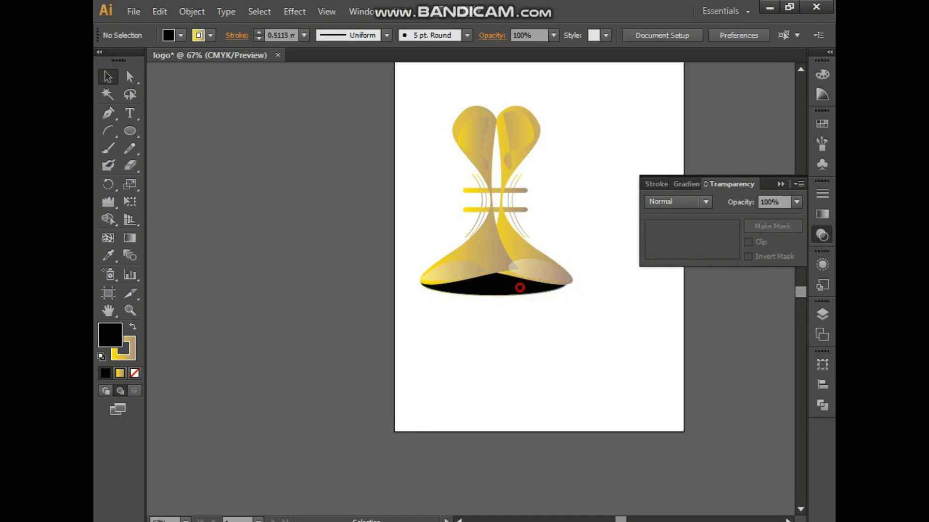
left_click(520, 288)
left_click_drag(567, 283, 571, 282)
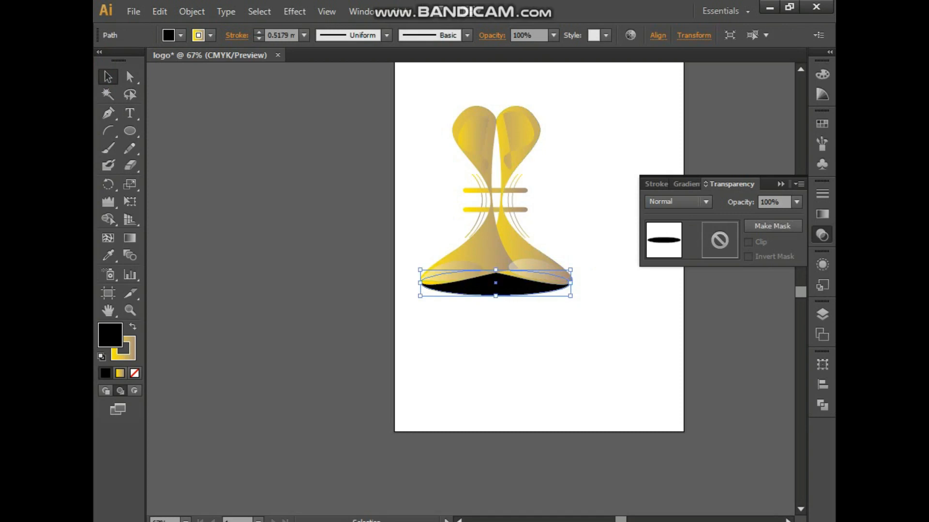
mouse_move(495, 269)
left_mouse_down()
mouse_move(495, 257)
mouse_move(502, 266)
left_mouse_up()
left_click(589, 306)
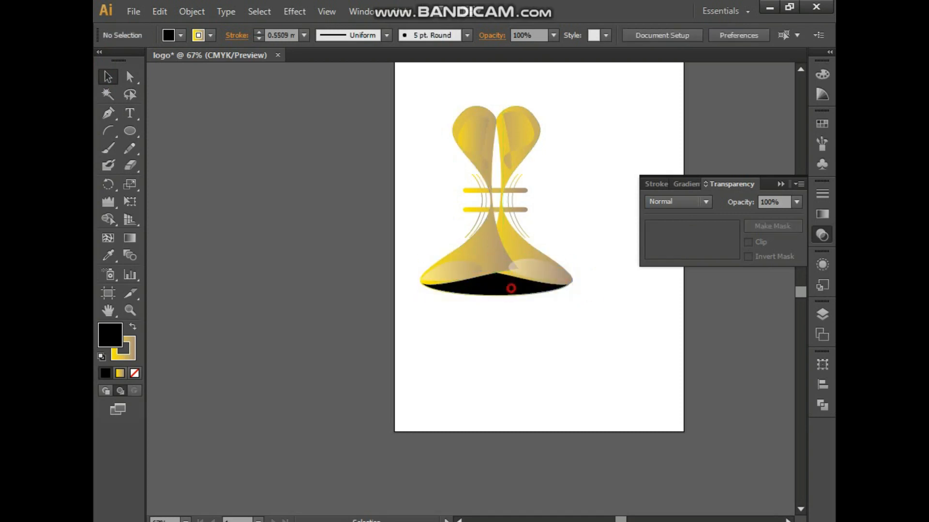
- Set the base ellipse's opacity to 50% and change its fill from black to grey
left_click(511, 288)
left_click(796, 202)
left_click(796, 202)
left_click(796, 202)
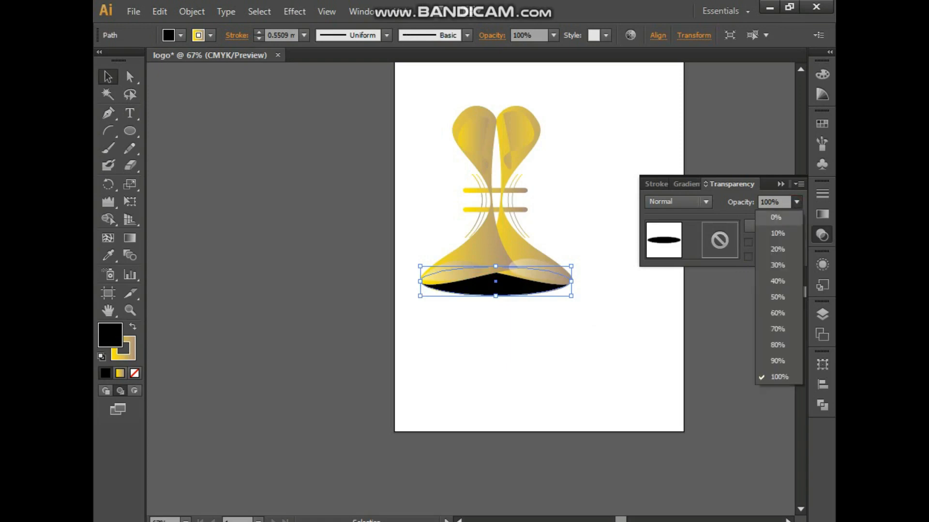
left_click(777, 297)
double_click(106, 340)
left_click_drag(275, 315, 277, 295)
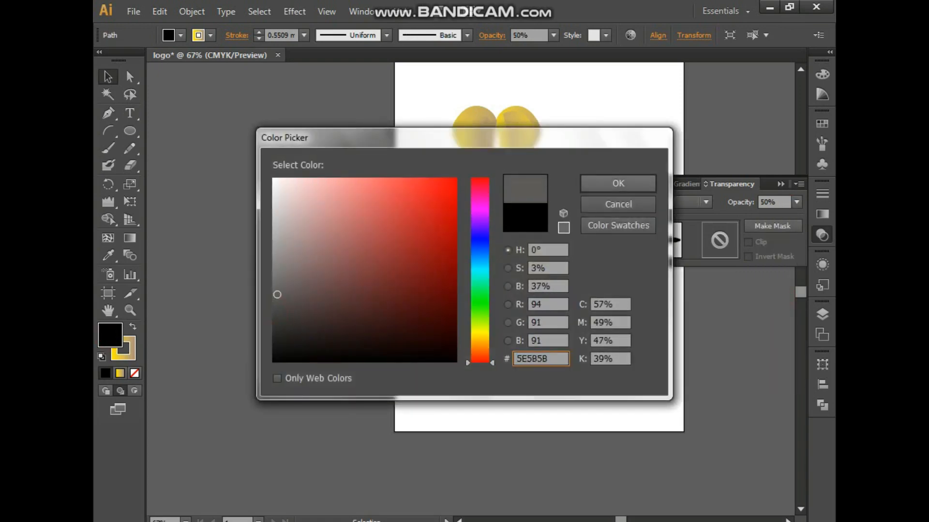
left_click(618, 182)
- Lower the base ellipse's opacity to 30%, trying 10% and 20% on the way, and darken its grey fill
left_click(593, 312)
left_click(522, 290)
left_click(796, 202)
left_click(777, 230)
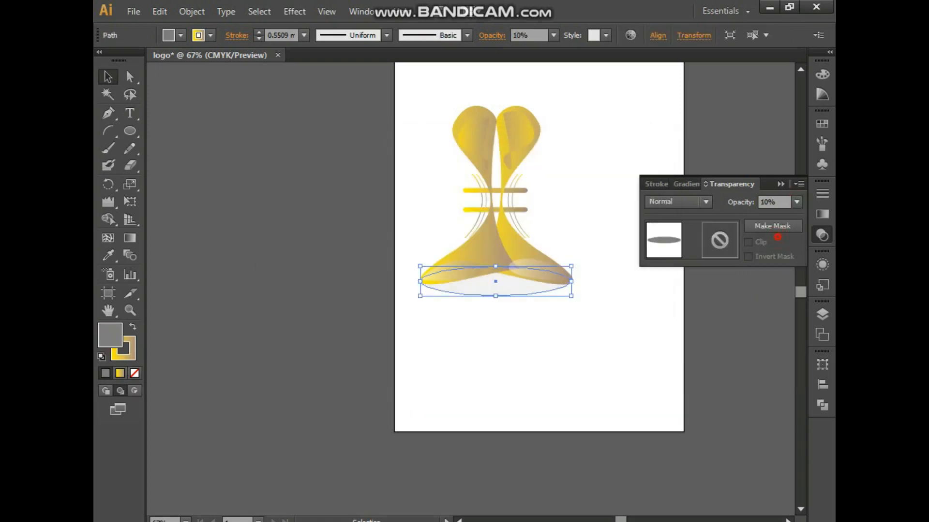
left_click(796, 202)
left_click(775, 244)
left_click(796, 202)
left_click(776, 262)
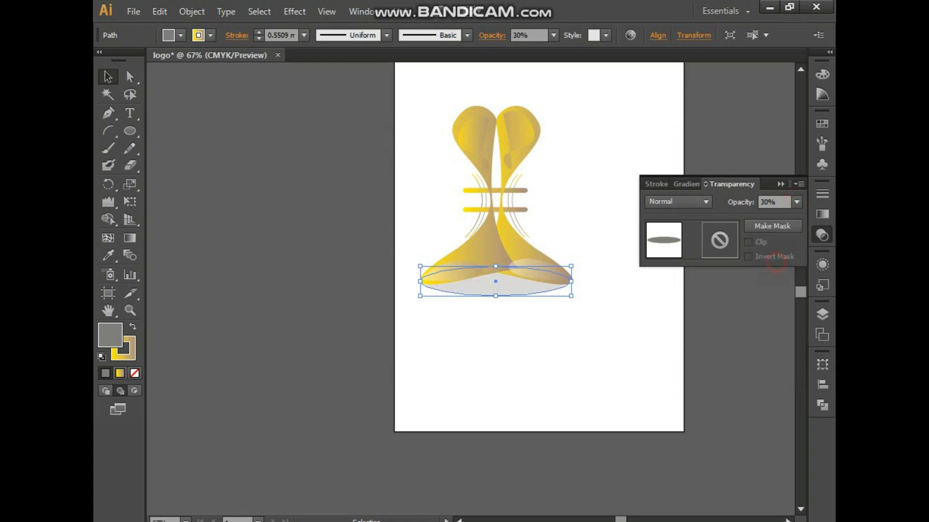
double_click(108, 335)
left_click(619, 184)
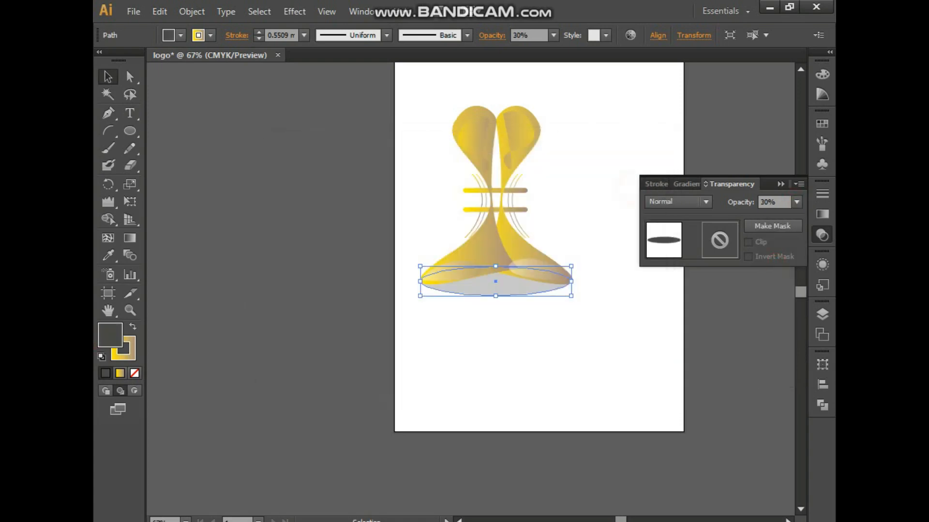
left_click(575, 323)
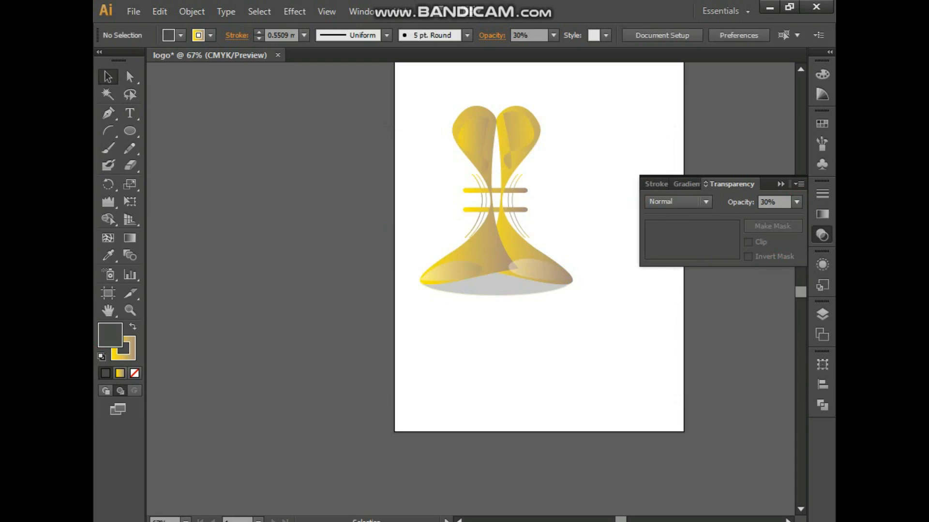
- Try a Gaussian Blur with a 57.5-pixel radius on the grey ellipse under the base
left_click(505, 287)
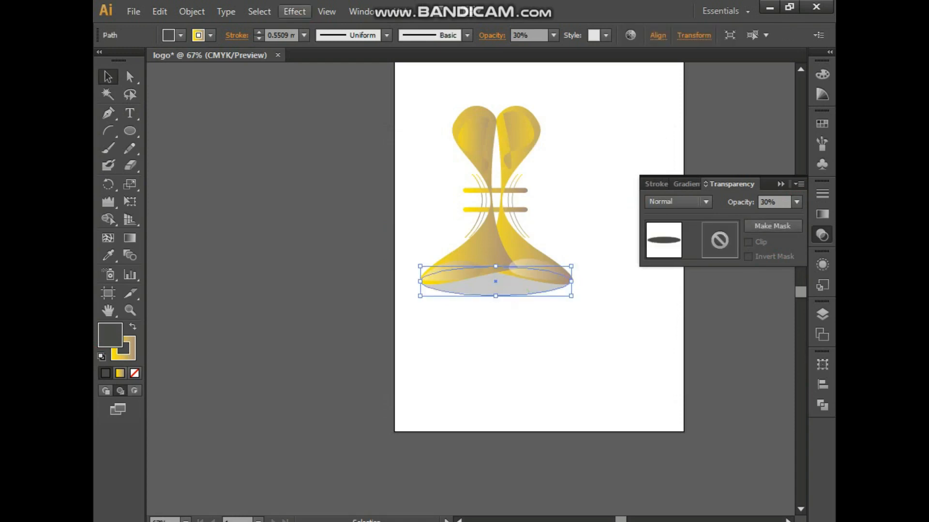
left_click(295, 11)
mouse_move(315, 253)
left_click(500, 257)
left_click_drag(465, 216, 283, 109)
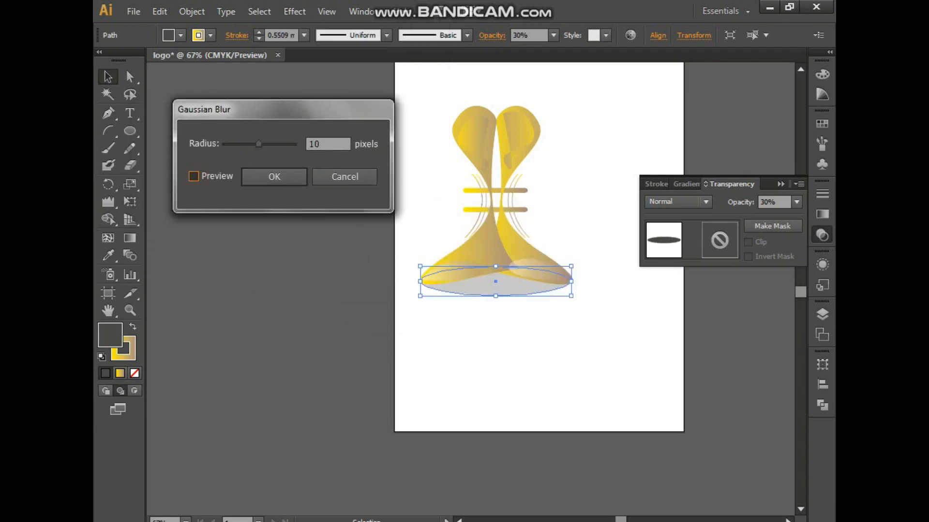
key("Return")
left_click_drag(269, 144, 274, 144)
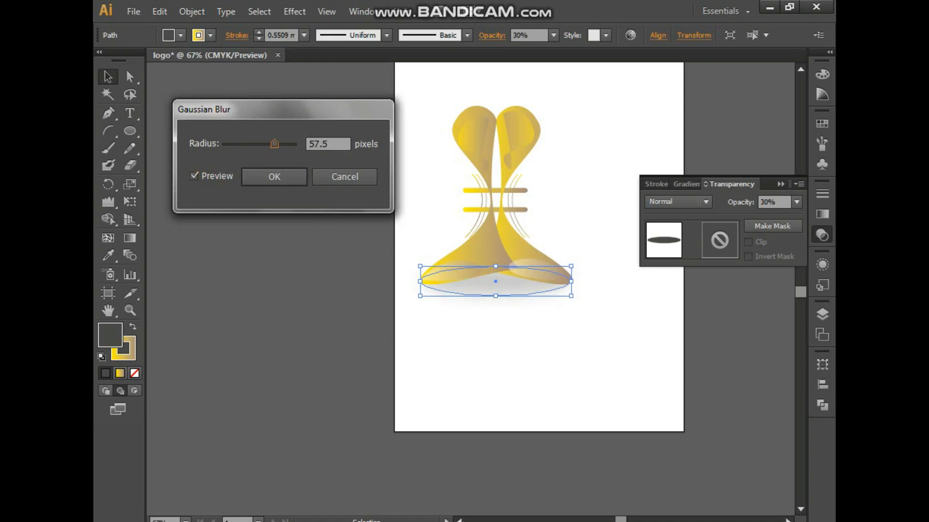
left_click(275, 177)
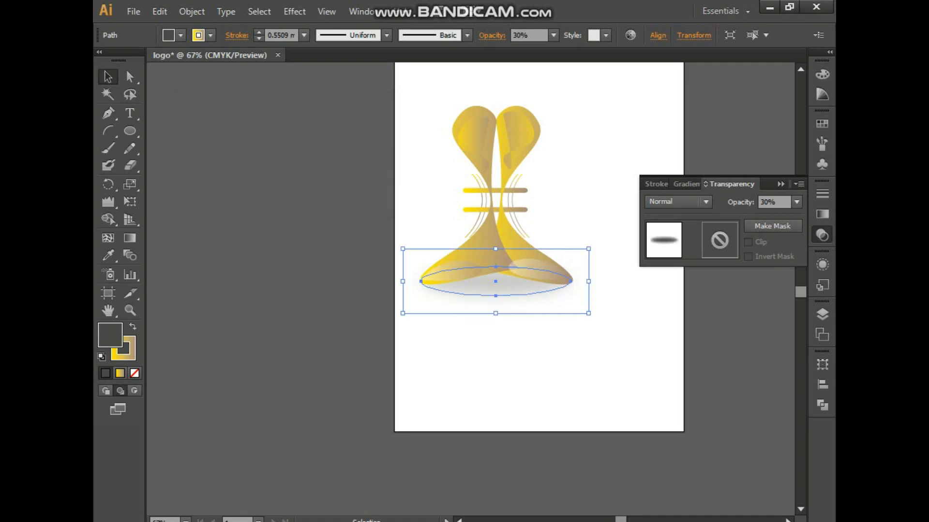
left_click(359, 346)
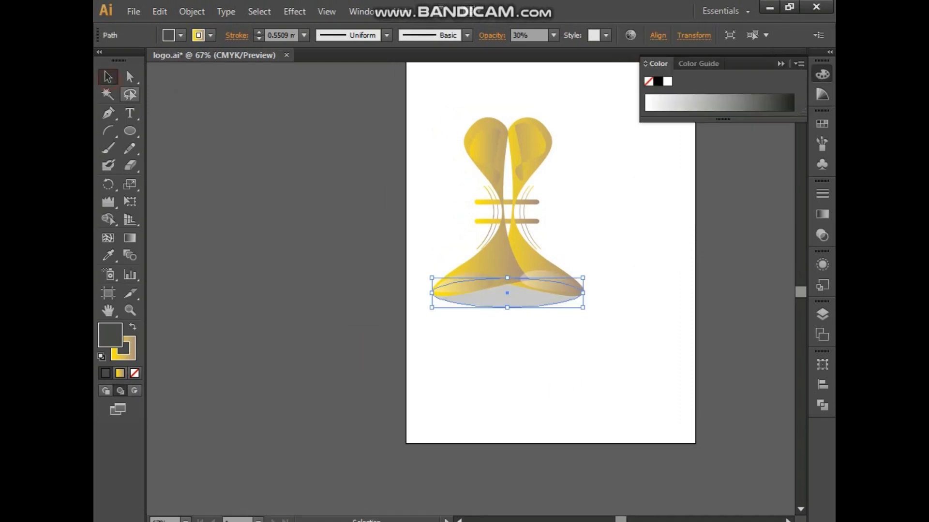
- Select the whole logo, scale it down to about a third of its size and move it higher on the artboard
left_click_drag(430, 98, 624, 376)
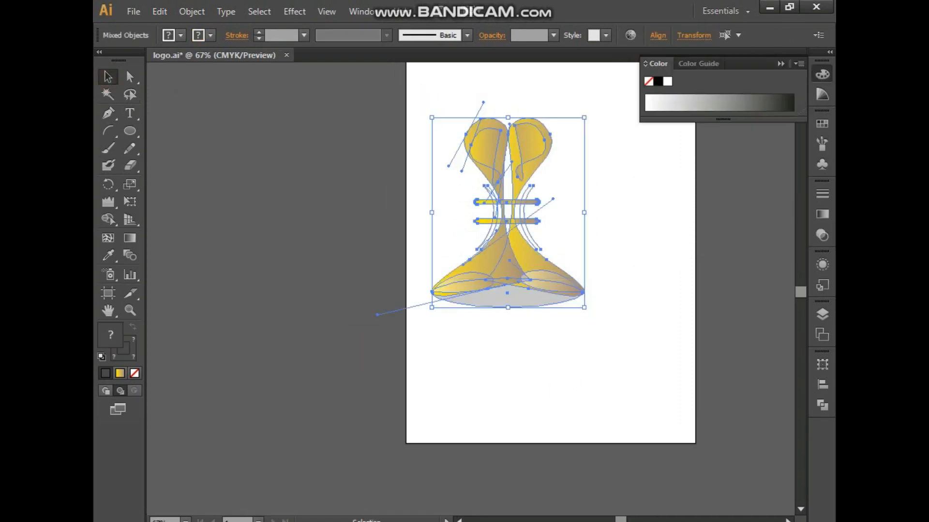
left_click_drag(584, 118, 524, 250)
left_click_drag(458, 282, 503, 212)
left_click(555, 238)
- Draw a dark grey, gradient-stroked circle behind the logo and centre it, deleting the stray small ellipse beside the artboard
left_click(129, 131)
left_click_drag(465, 176, 539, 244)
left_click_drag(373, 298, 375, 299)
left_click(108, 77)
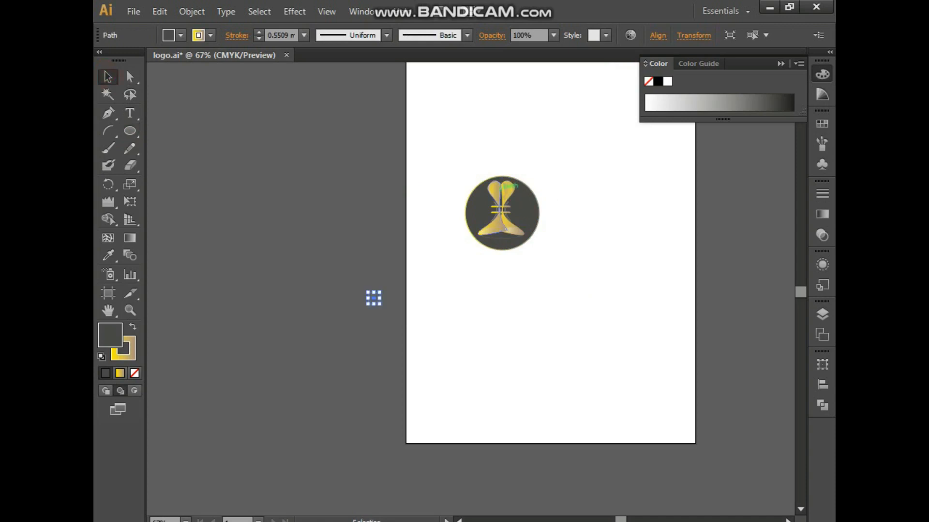
key("Delete")
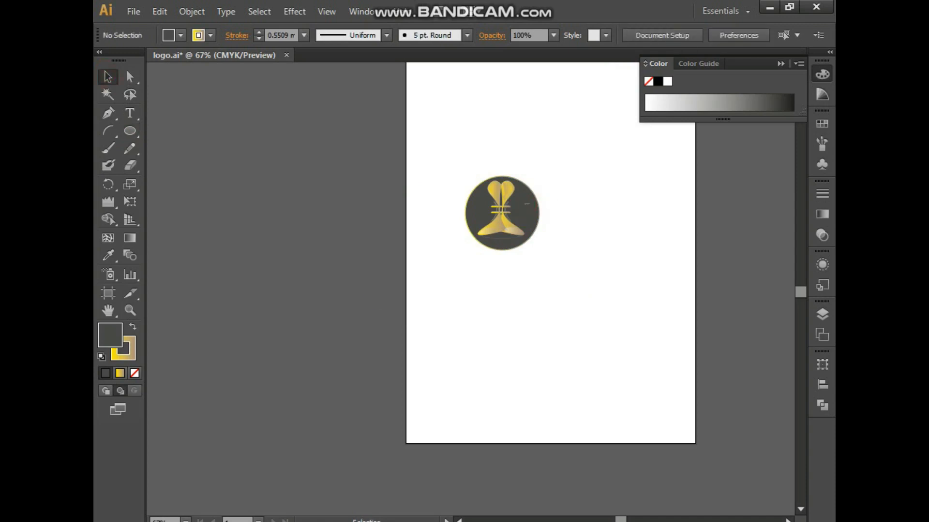
left_click_drag(538, 205, 535, 206)
left_click(582, 240)
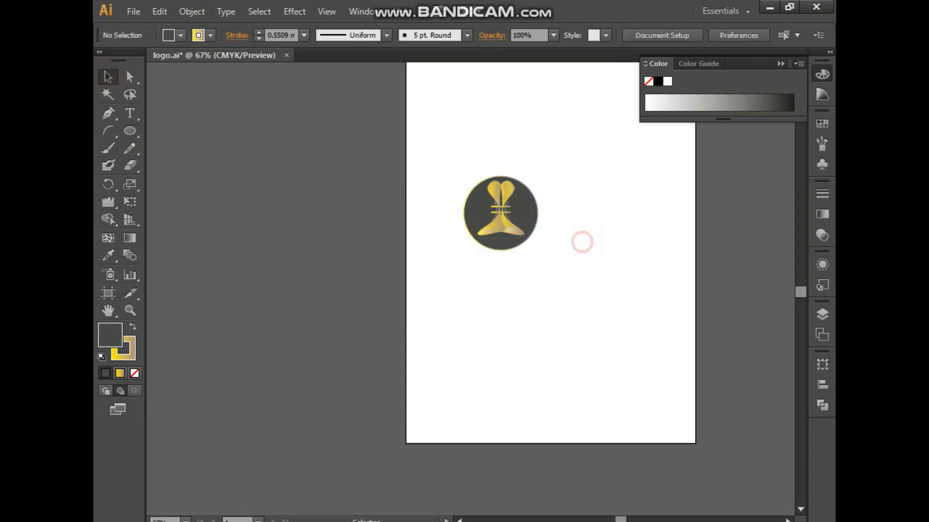
- Remove the stroke from the ellipse under the base and set its fill to white
left_click(489, 247)
left_click(130, 350)
left_click(134, 374)
double_click(110, 335)
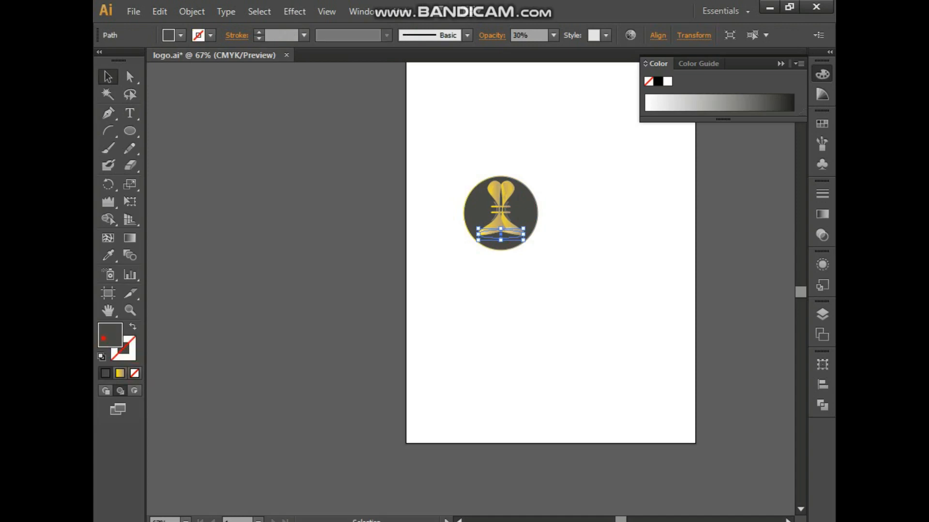
left_click_drag(293, 184, 272, 178)
left_click(592, 186)
left_click(591, 186)
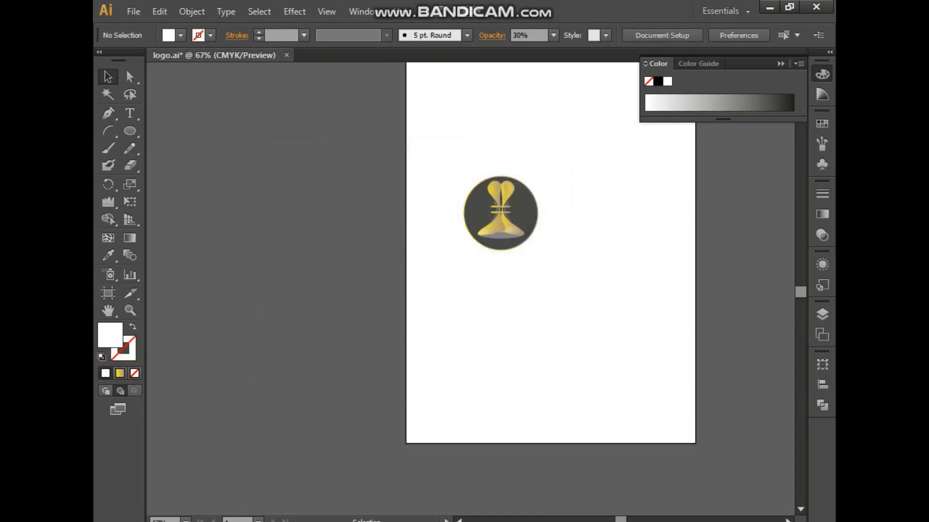
- Set the white base ellipse's opacity to 20%
left_click(507, 237)
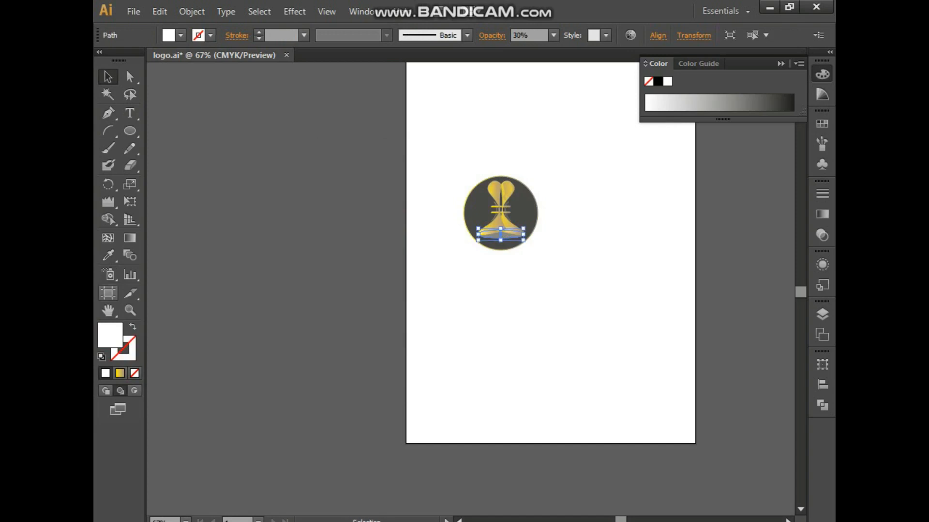
key("ctrl+space")
left_click_drag(441, 163, 579, 270)
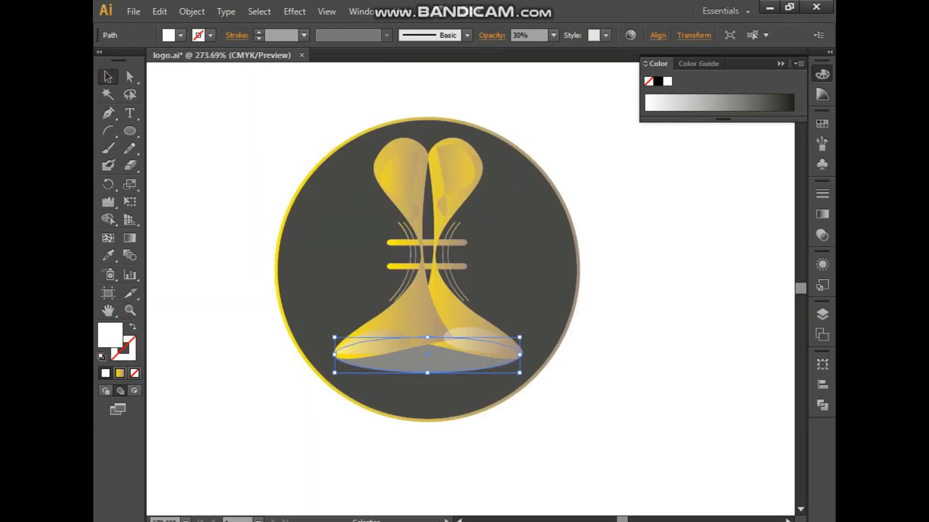
left_click(679, 365)
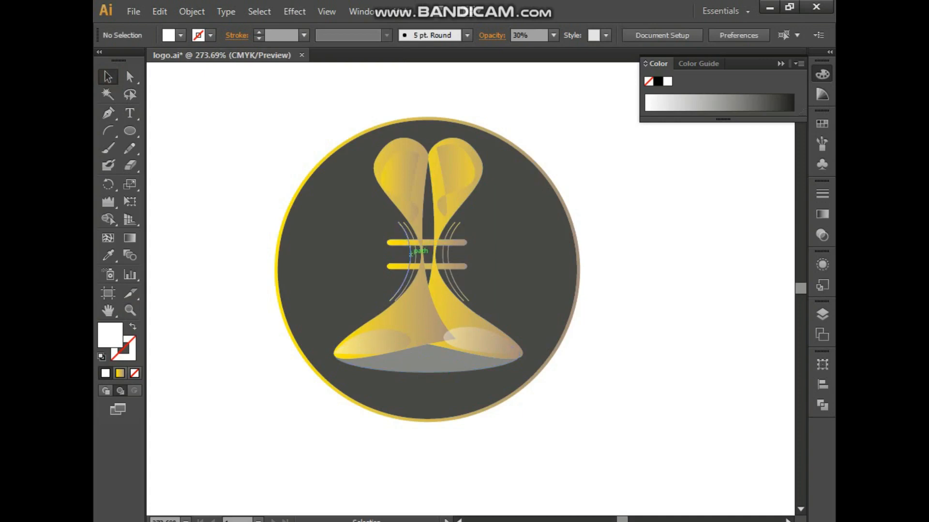
double_click(411, 252)
double_click(598, 340)
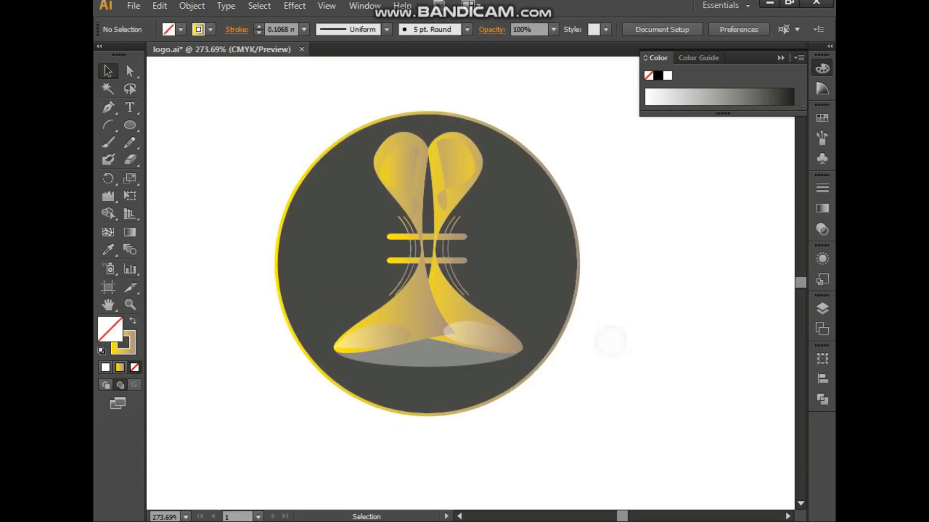
left_click(434, 368)
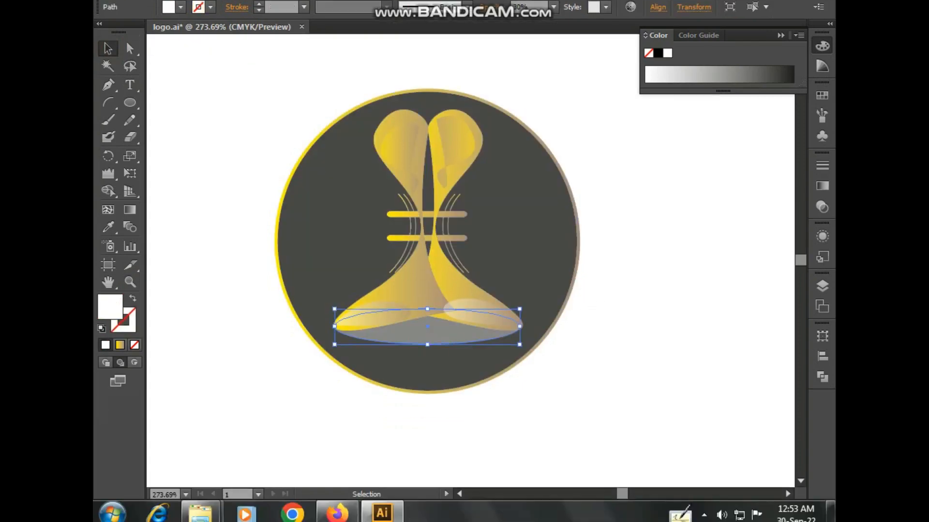
left_click(822, 207)
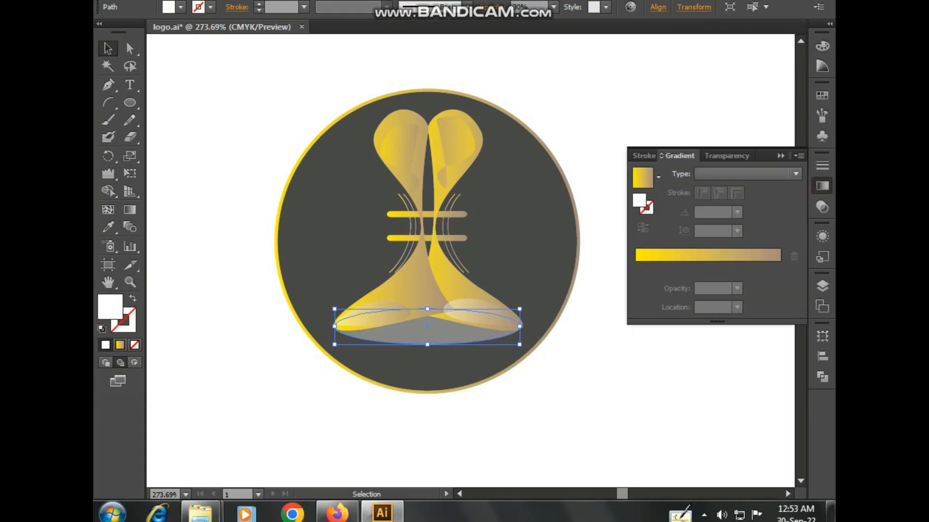
left_click(796, 174)
left_click(773, 221)
left_click(693, 342)
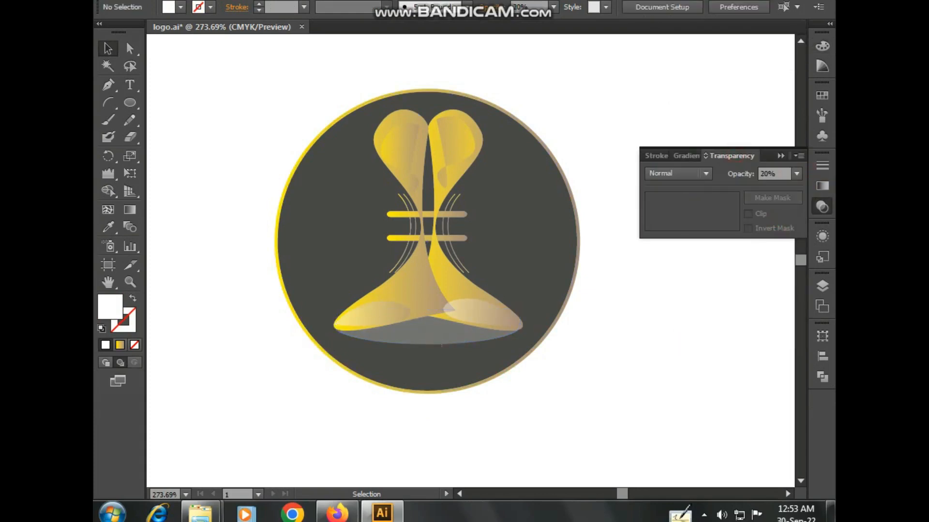
- Move the semi-transparent white ellipse down so it sits just below the logo's base inside the circle
left_click(438, 337)
left_click_drag(431, 345, 433, 367)
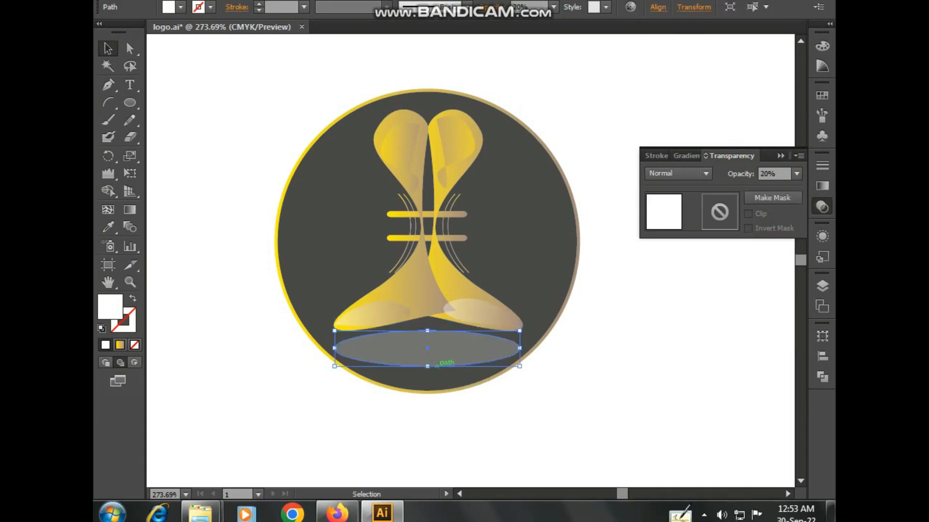
- Flatten the semi-transparent white ellipse below the logo's base by raising its lower edge
left_click(610, 366)
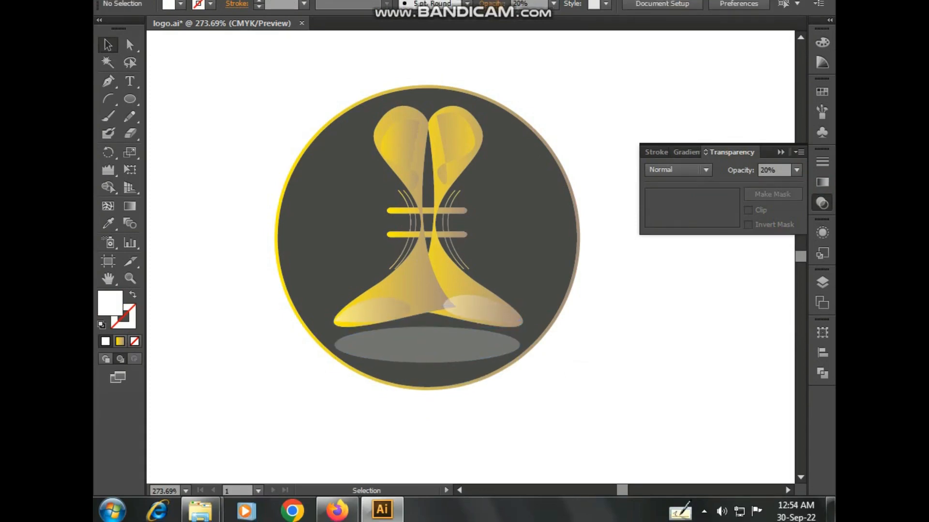
left_click(430, 362)
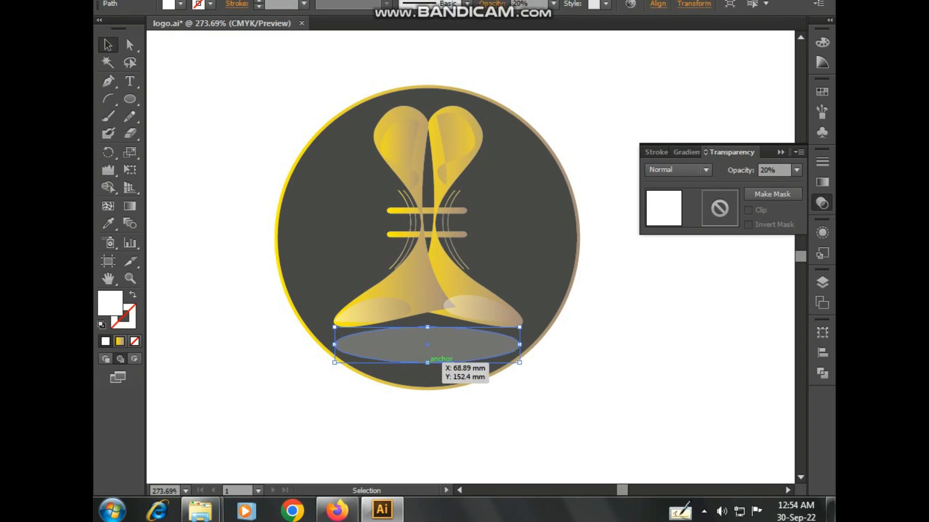
mouse_move(429, 363)
left_mouse_down()
mouse_move(430, 345)
mouse_move(430, 353)
left_mouse_up()
left_click(583, 380)
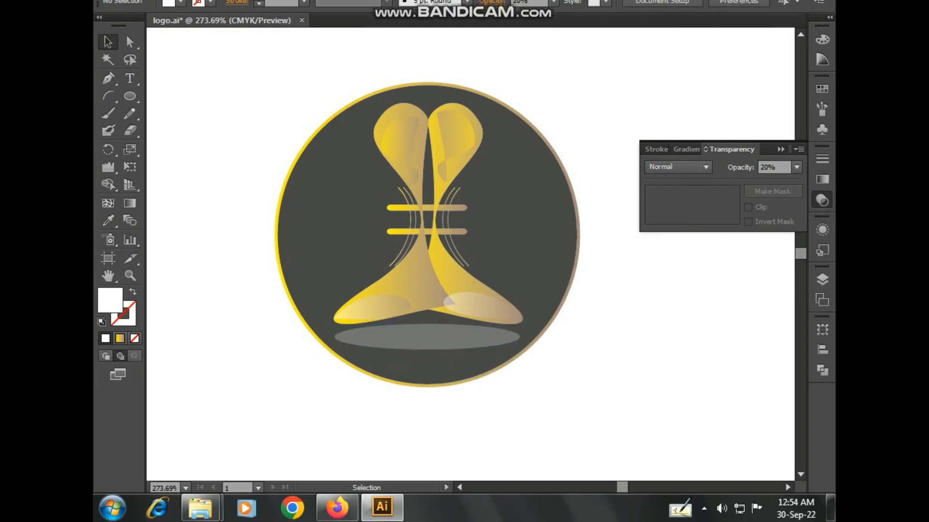
- Change the background circle's fill to a medium grey and remove its gradient stroke
scroll(628, 387, "up", 1)
scroll(628, 388, "down", 2)
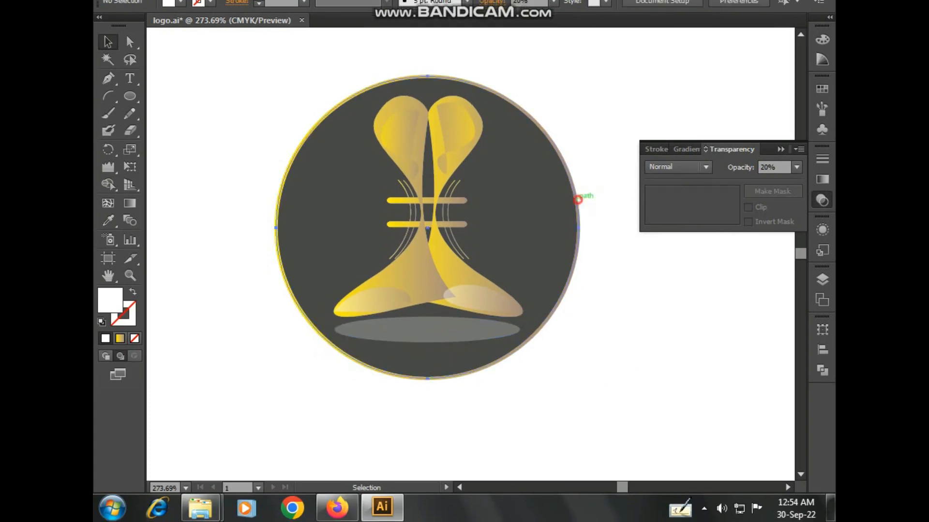
left_click(577, 199)
double_click(110, 300)
left_click_drag(276, 285, 275, 237)
left_click(618, 148)
left_click(629, 273)
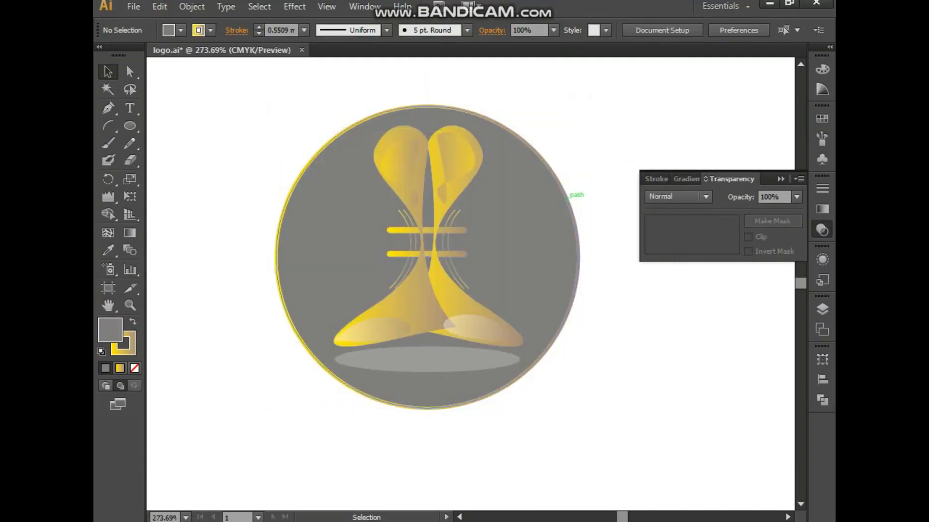
left_click(568, 199)
left_click(131, 349)
left_click(135, 369)
left_click(198, 392)
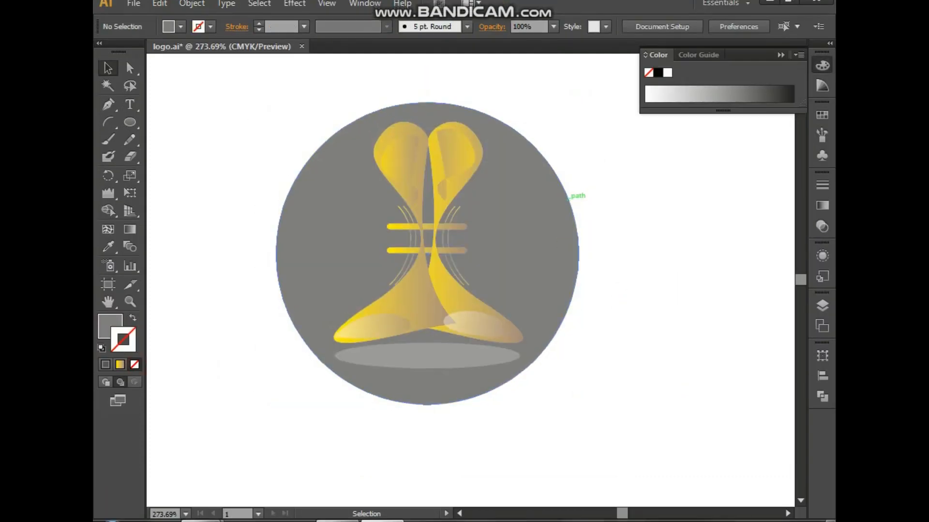
- Duplicate the grey circle in place behind the original and enlarge the copy evenly from its centre
left_click(569, 199)
left_click(160, 2)
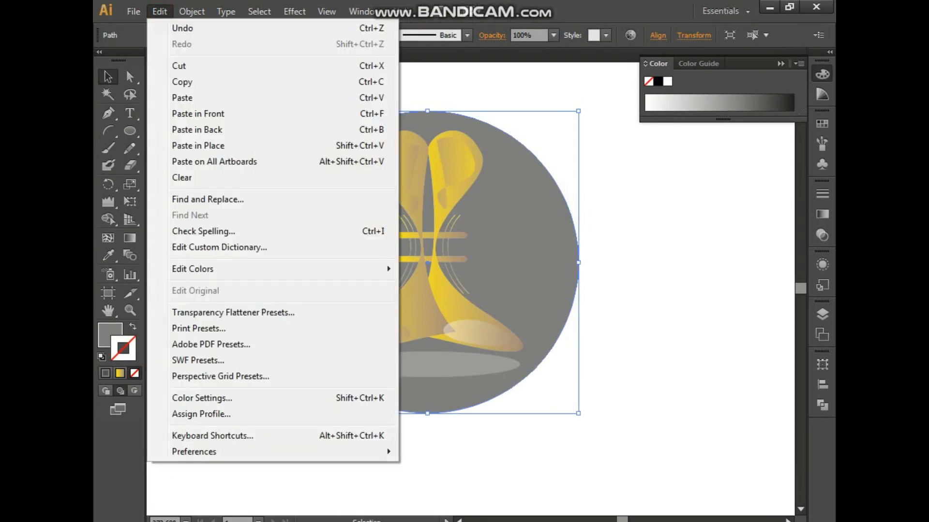
left_click(182, 73)
left_click(160, 3)
left_click(206, 145)
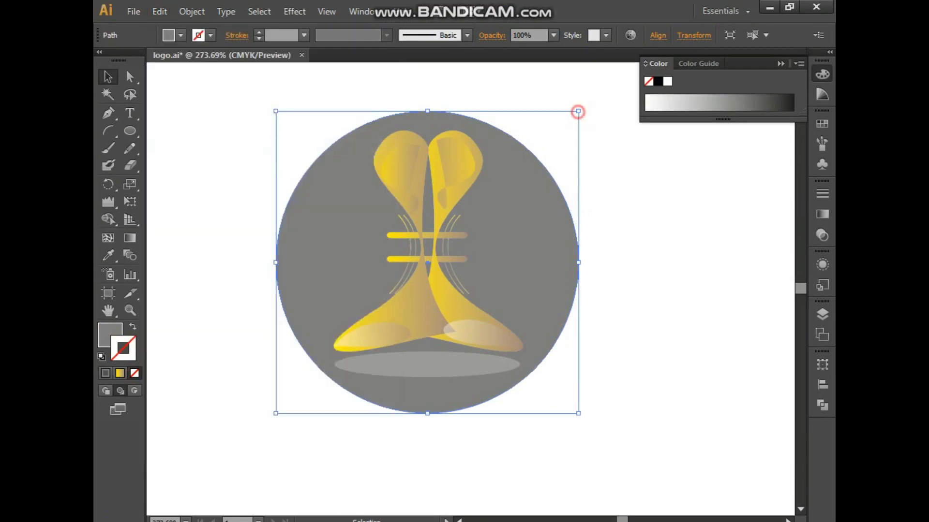
left_click_drag(578, 112, 596, 93)
- Fill the enlarged circle with black and shrink it slightly so it forms a narrower ring around the grey circle
left_click(105, 333)
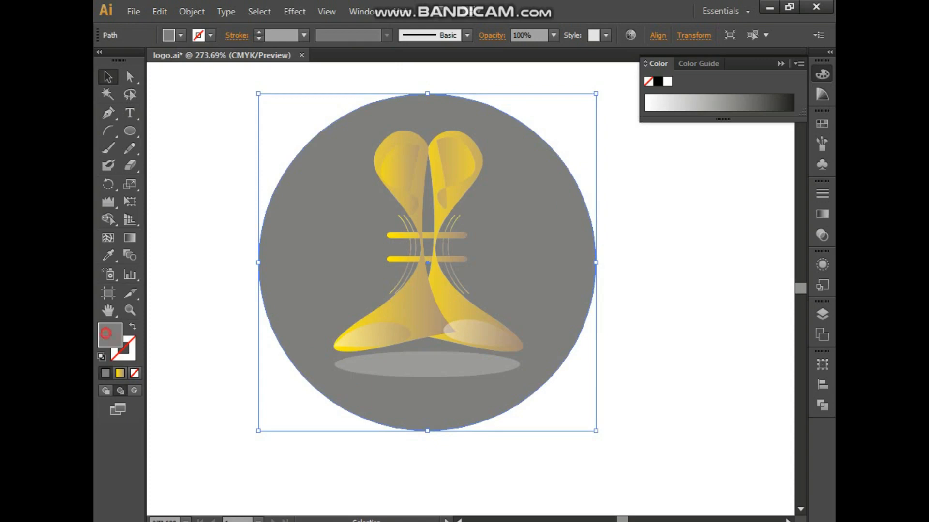
double_click(115, 341)
left_click_drag(299, 350, 273, 362)
left_click(618, 183)
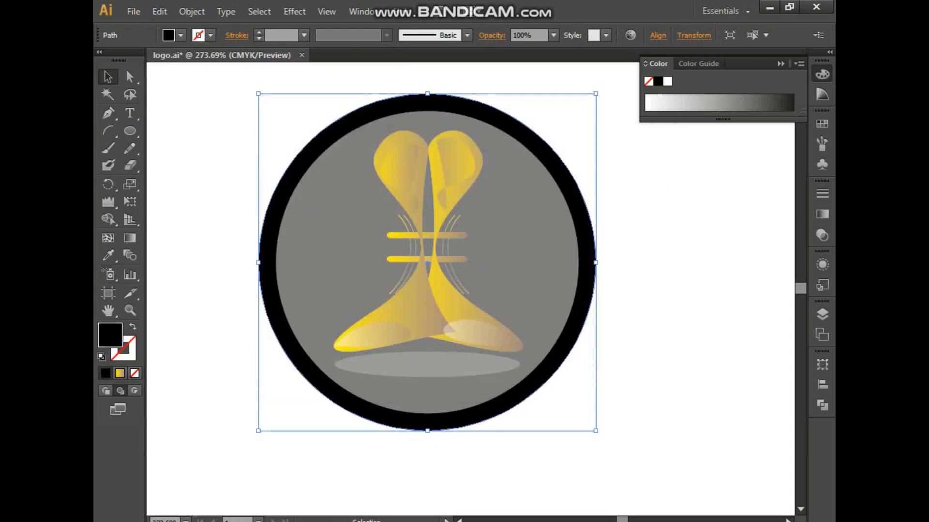
left_click_drag(595, 93, 588, 100)
left_click(617, 190)
- Apply the 50% opacity gold gradient to the black ring circle by sampling the highlight on the logo's right foot with the Eyedropper
left_click(555, 165)
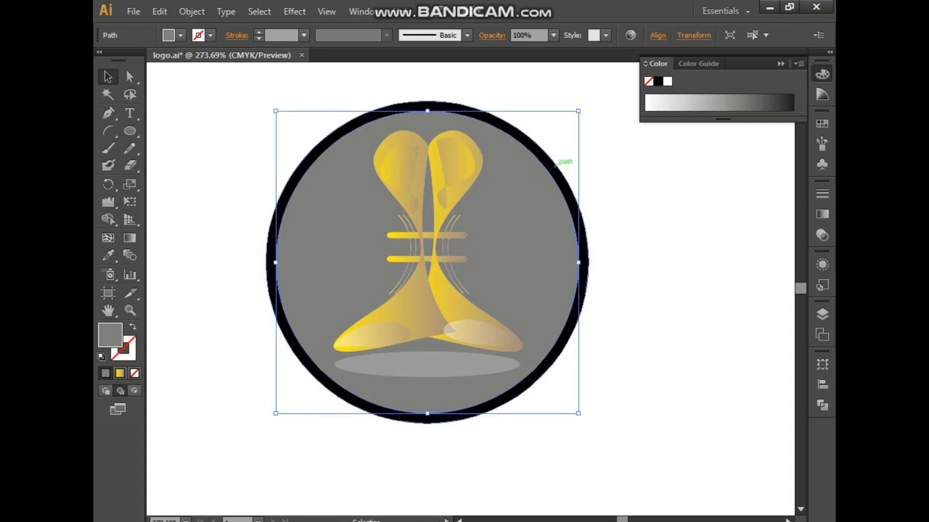
left_click(555, 165)
key("i")
left_click(457, 328)
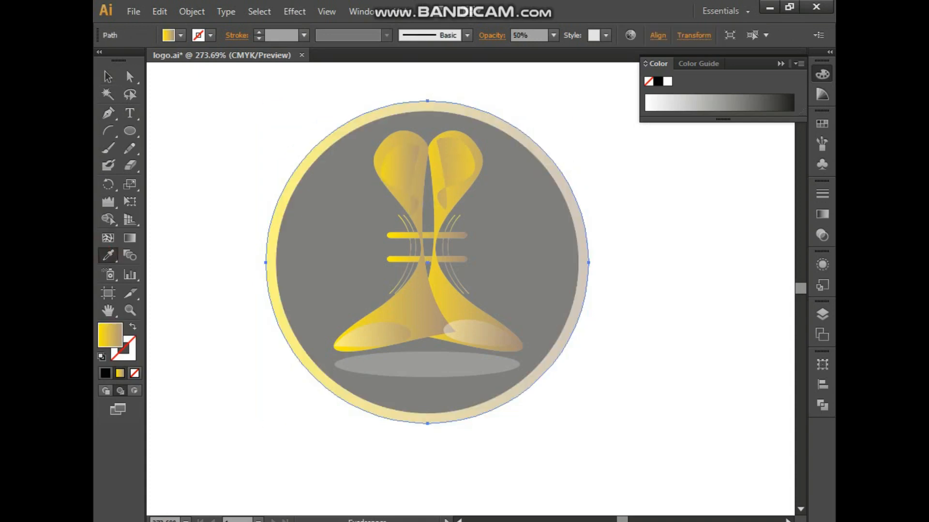
left_click(108, 76)
left_click(148, 132)
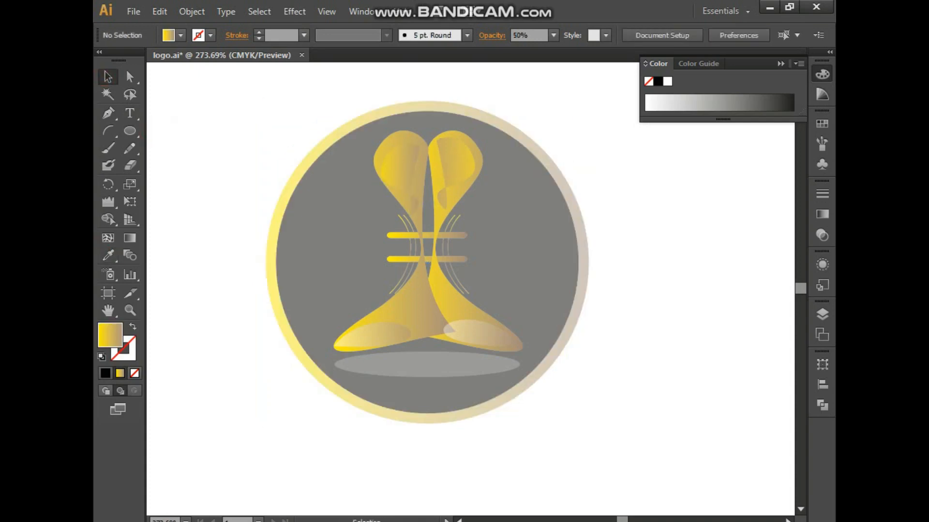
- Duplicate the gold ring circle behind itself, enlarge the copy from its centre and set its fill to FFFFFF
left_click(300, 170)
left_click(159, 11)
left_click(179, 82)
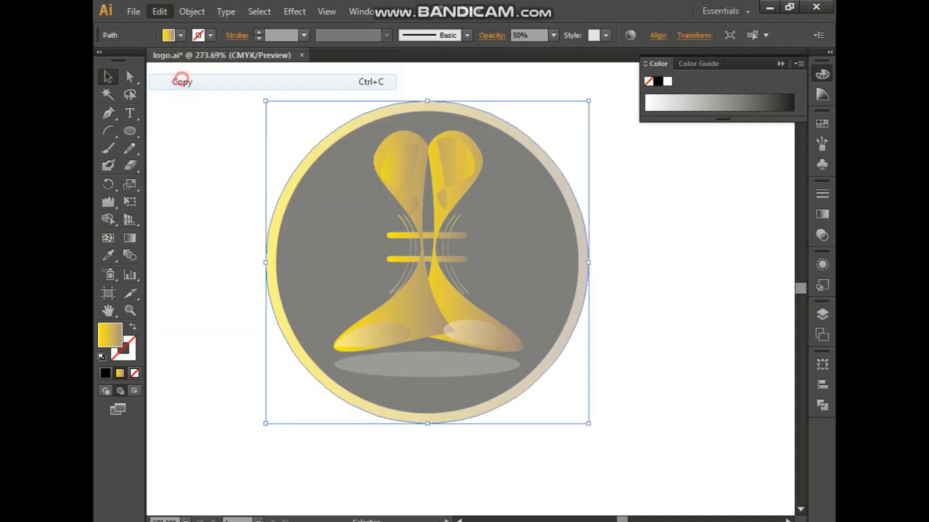
left_click(160, 11)
left_click(196, 129)
left_click_drag(589, 100, 600, 89)
type("ffffff")
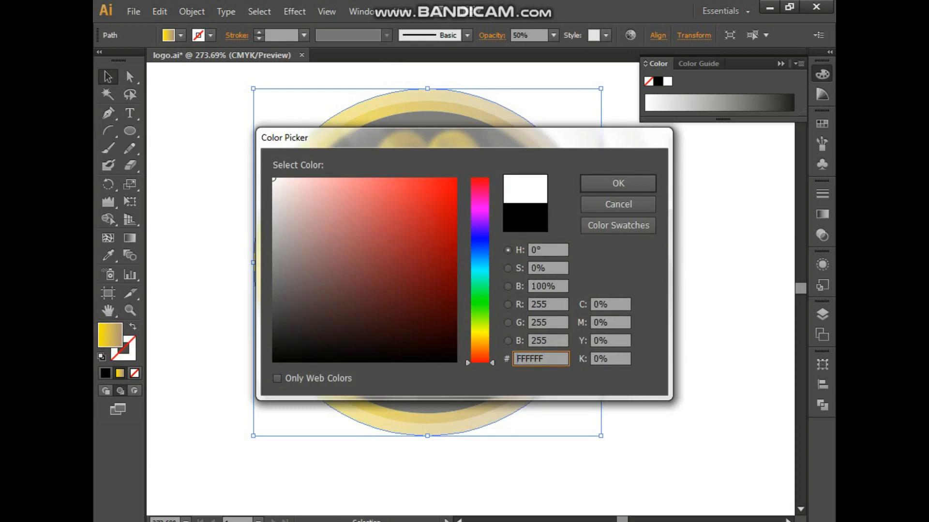
key("Return")
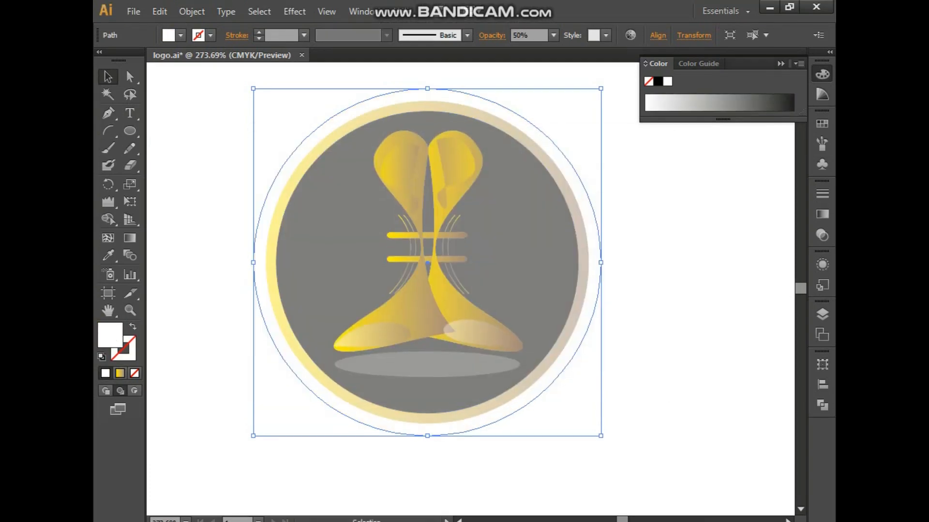
- Set the outer white circle's blending mode to Multiply
left_click(822, 193)
left_click(822, 235)
left_click(706, 202)
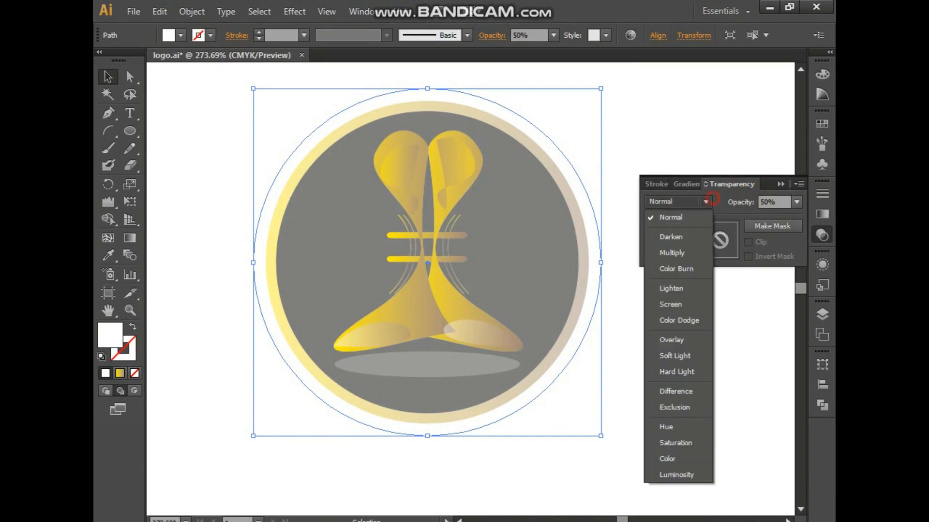
left_click(665, 246)
left_click(690, 304)
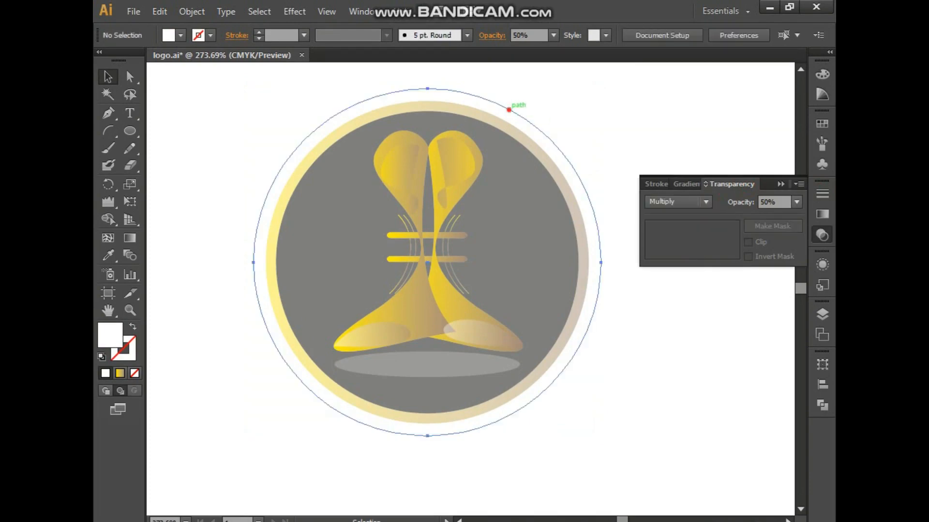
- Duplicate the outer white circle in place and enlarge the copy slightly from its centre
left_click(509, 110)
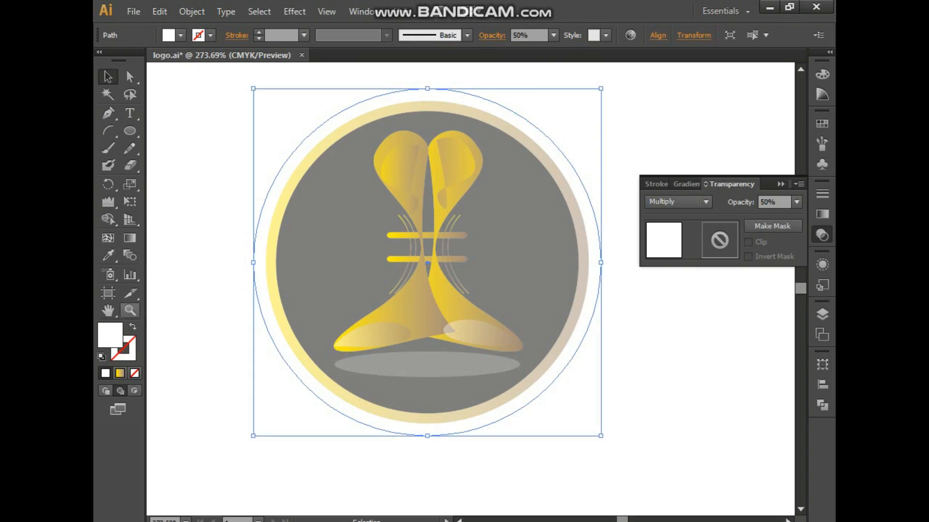
left_click(327, 230, "alt")
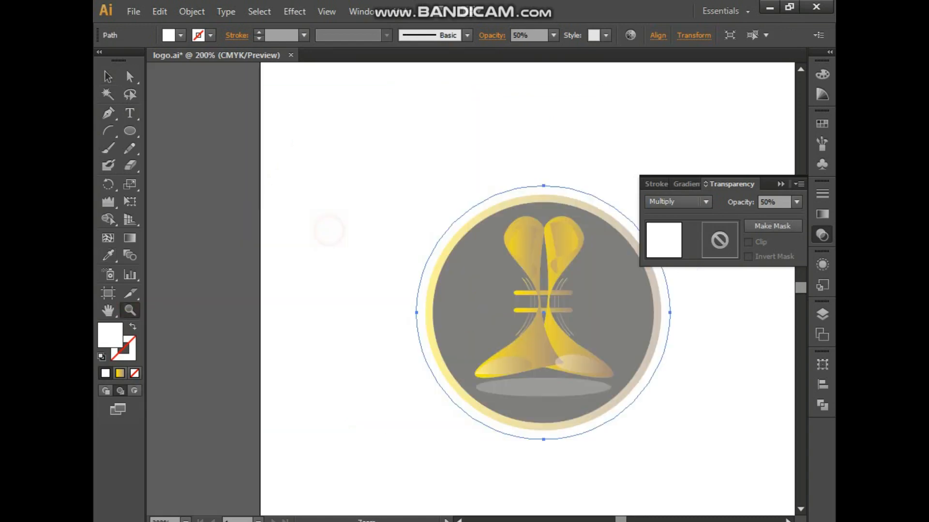
left_click(107, 77)
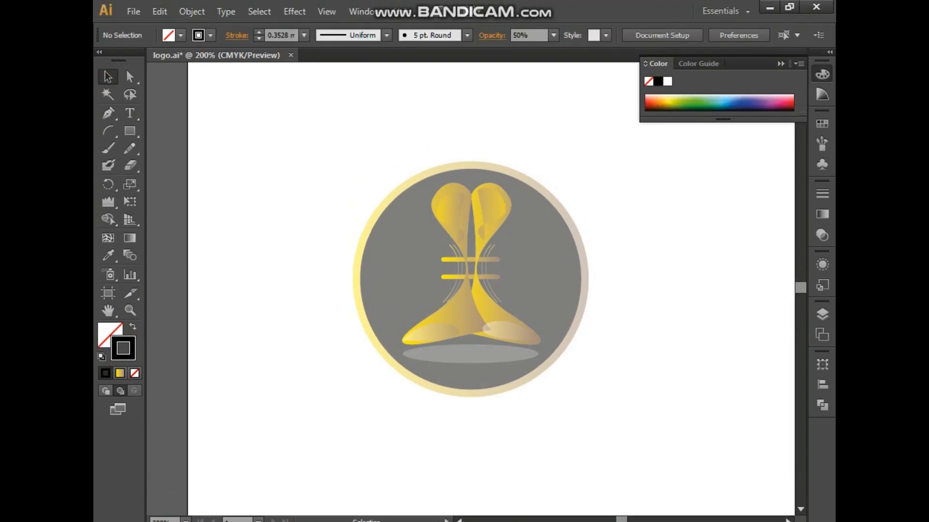
left_click(394, 177)
left_click(159, 11)
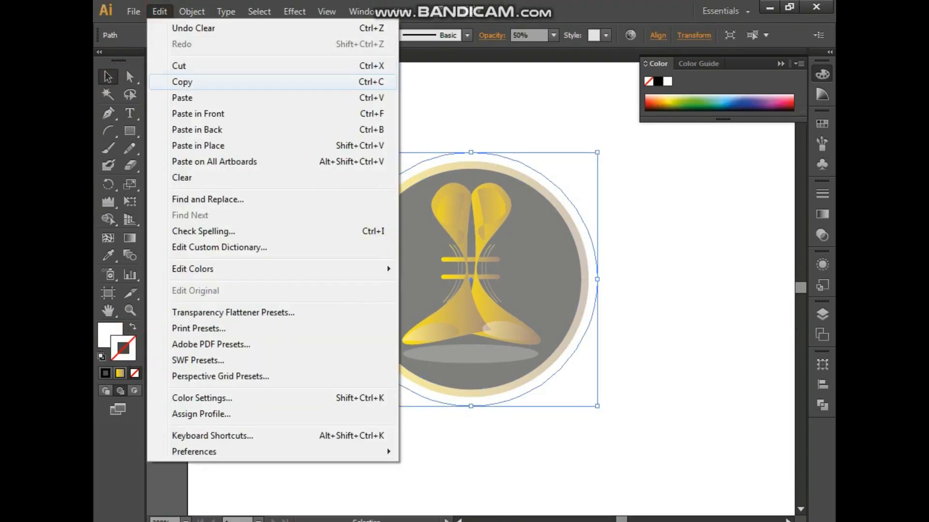
left_click(182, 81)
left_click(160, 11)
left_click(194, 145)
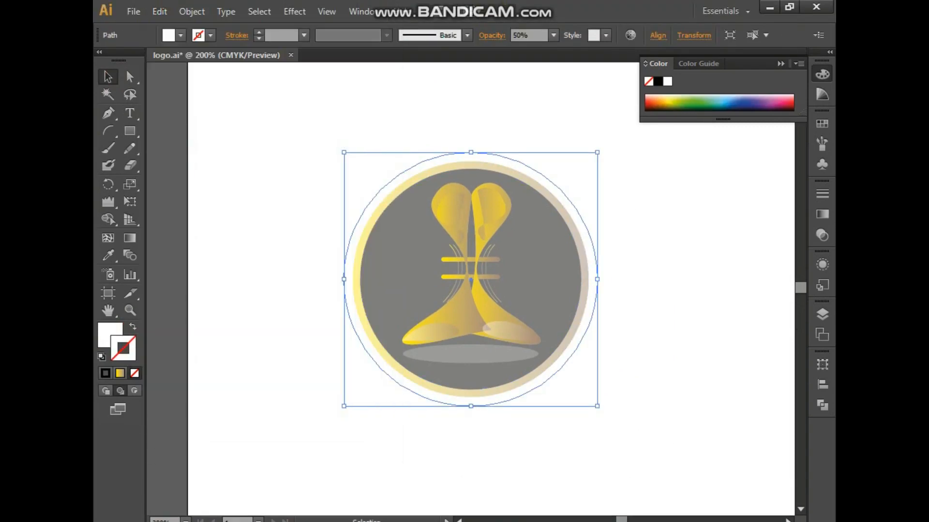
left_click_drag(597, 152, 605, 144)
- Delete the enlarged circle's right and bottom anchor points to leave only the upper-left quarter arc
key("a")
left_click(605, 279)
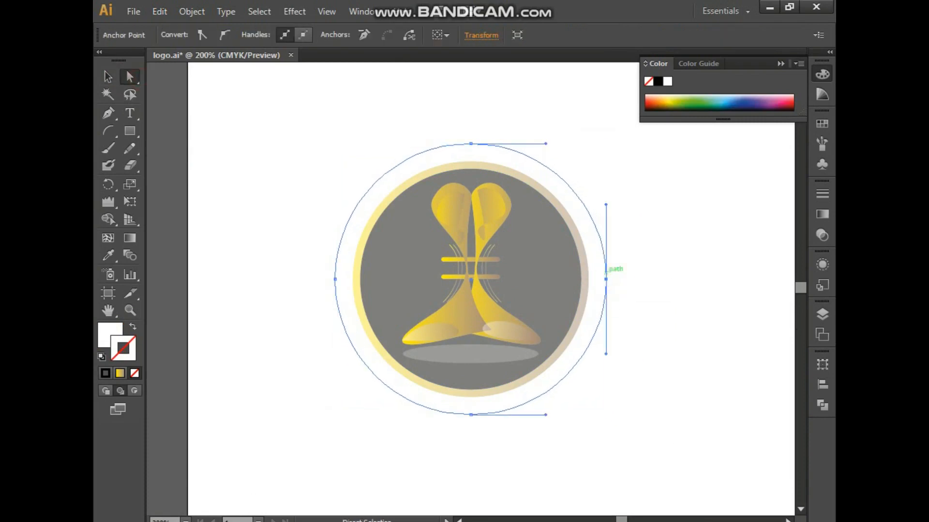
key("Delete")
left_click(471, 414)
key("Delete")
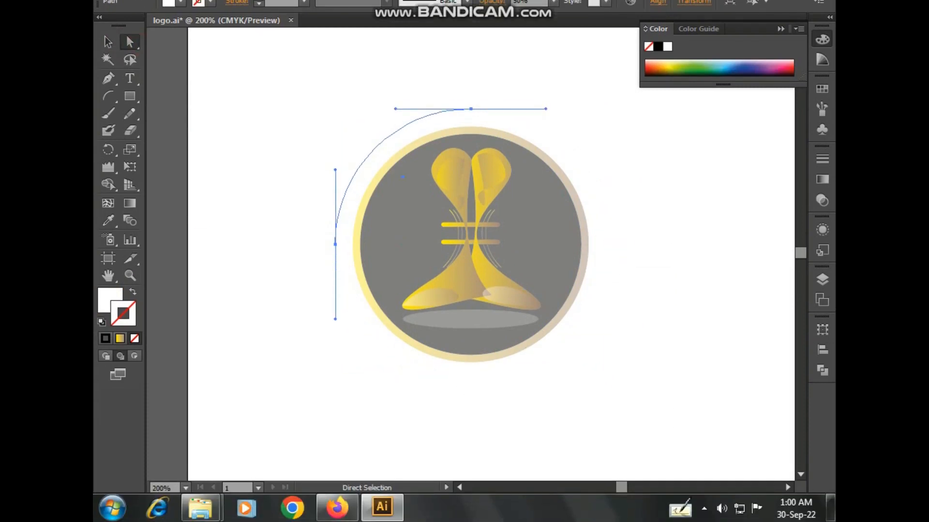
- Swap the quarter arc's fill and stroke and set the stroke colour to black, 000000
left_click(107, 75)
left_click(339, 181)
left_click(362, 194)
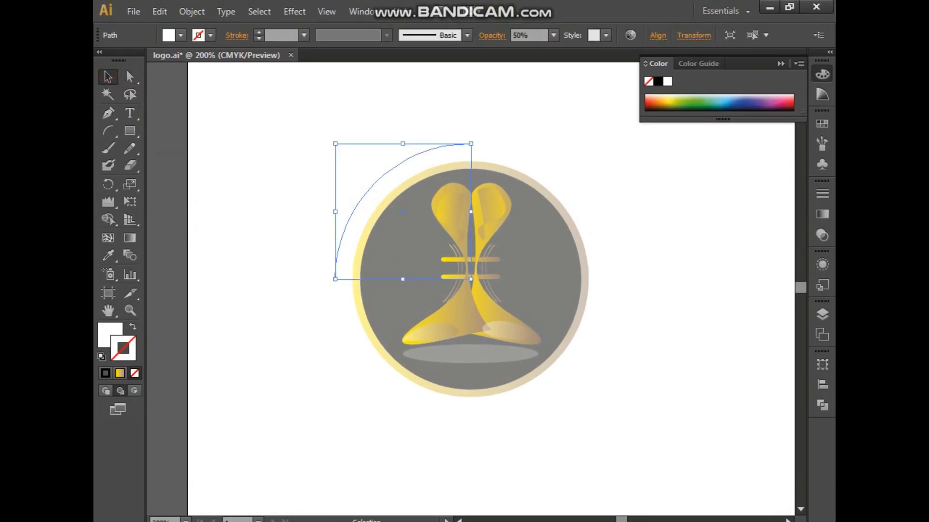
key("shift+x")
double_click(123, 348)
left_click(284, 380)
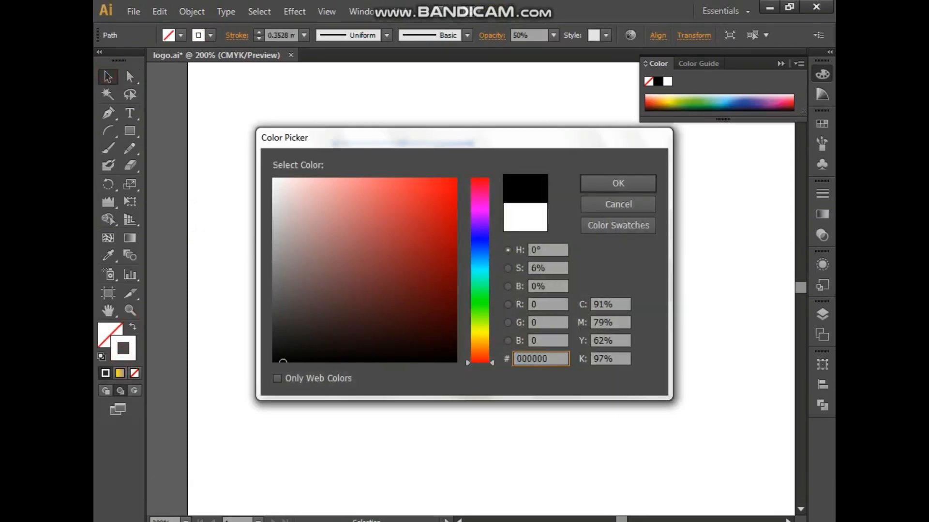
left_click(618, 183)
left_click(287, 392)
left_click(384, 153)
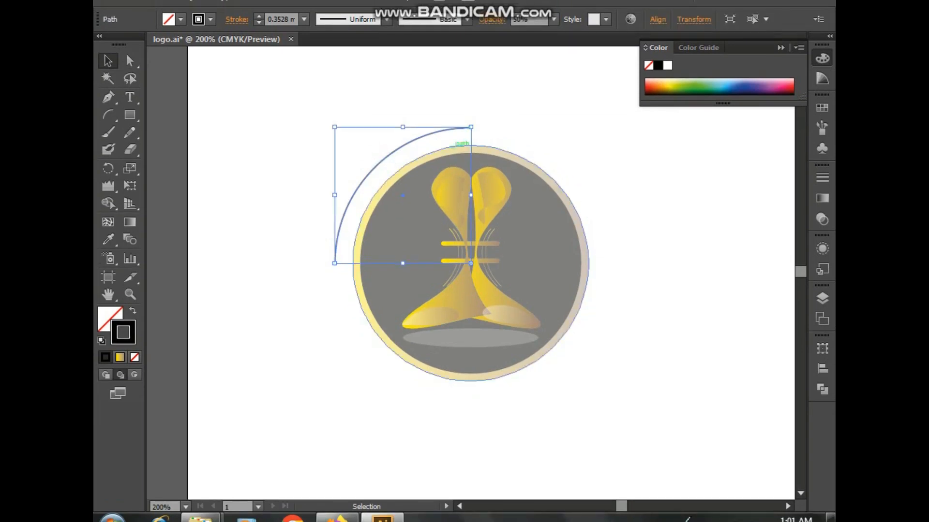
- Duplicate the white circle in place again and enlarge the copy until it lies just outside the quarter arc
left_click(472, 133)
left_click(192, 12)
mouse_move(160, 11)
left_click(182, 82)
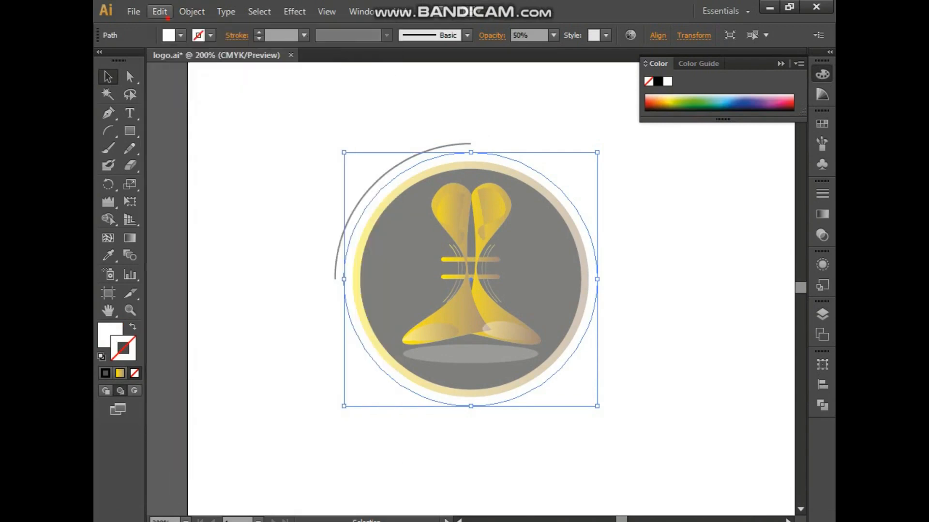
left_click(160, 12)
left_click(191, 145)
left_click_drag(597, 153, 612, 136)
- Delete the new outer circle's right anchor point to leave only its left half arc
key("a")
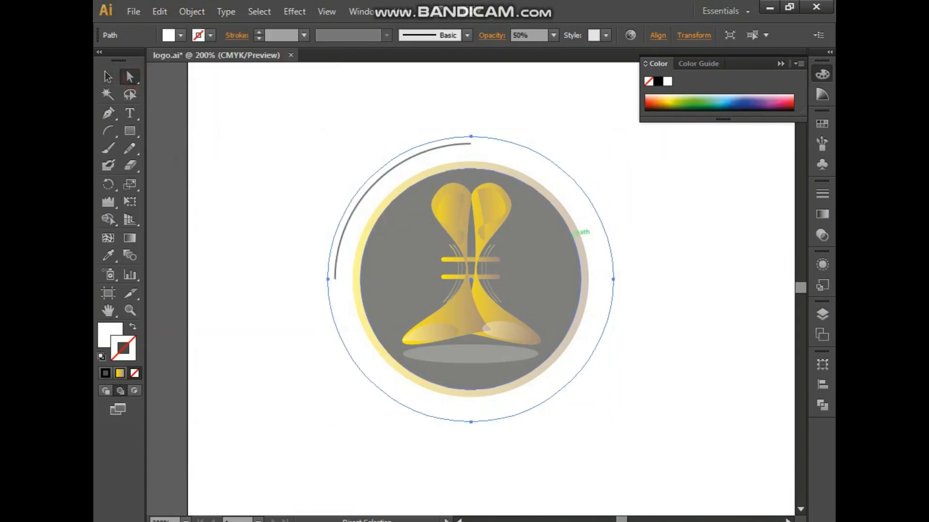
left_click(613, 279)
key("Delete")
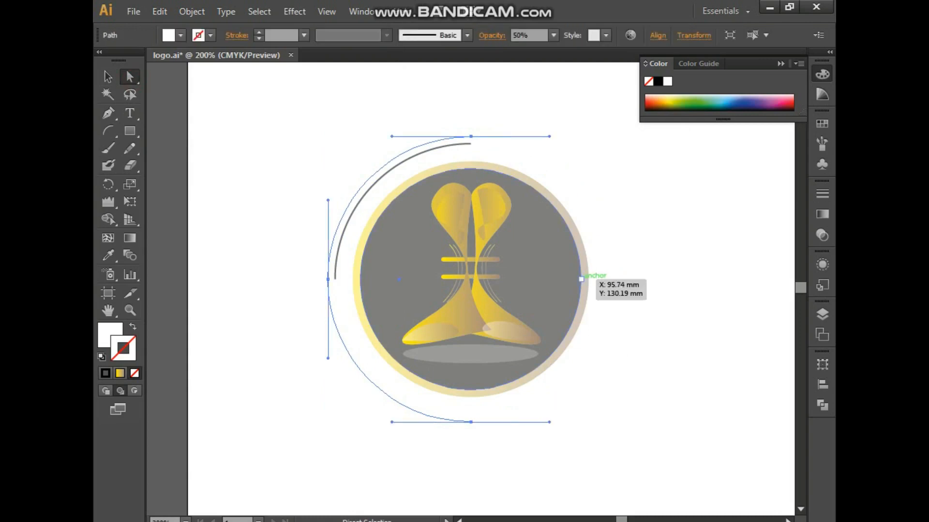
key("v")
- Bring the rectangle over the outer arc's lower end to the front and use it as a clipping mask for that arc
right_click(348, 139)
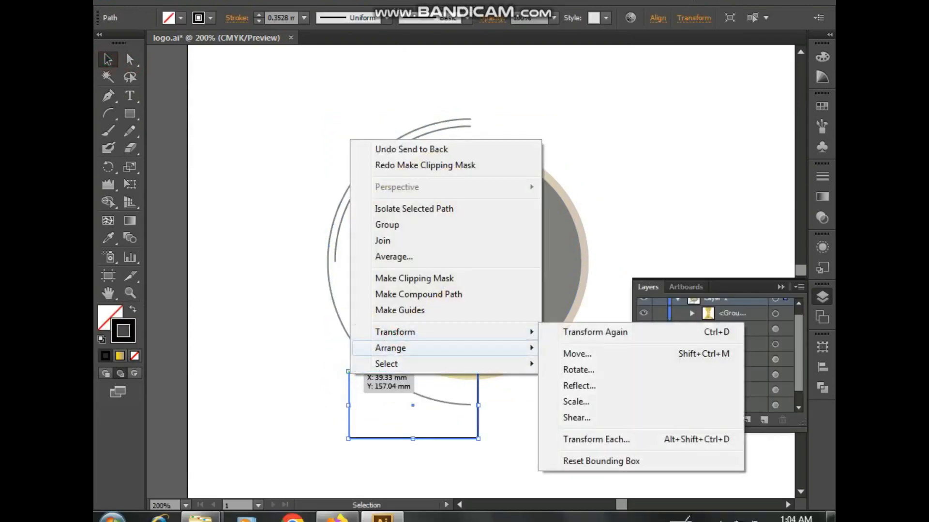
left_click(578, 347)
left_click(365, 350, "shift")
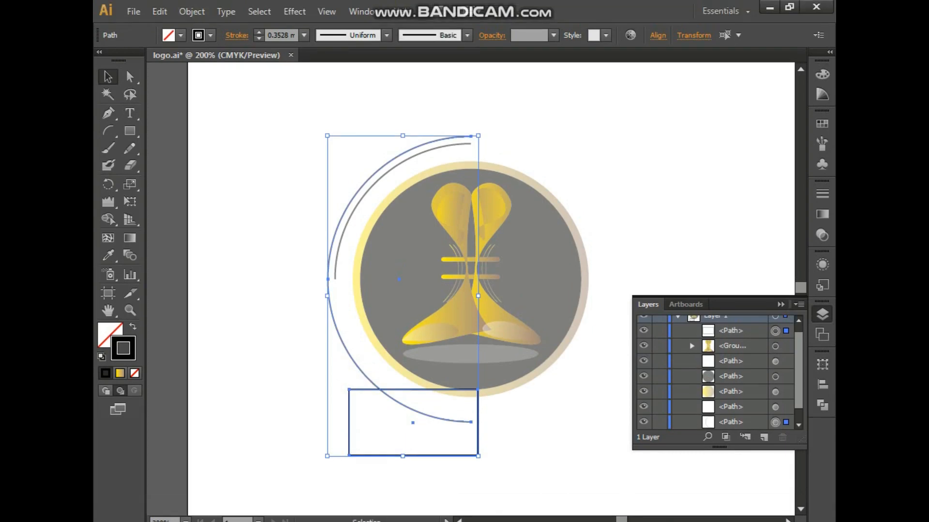
right_click(362, 349)
left_click(412, 258)
left_click(288, 367)
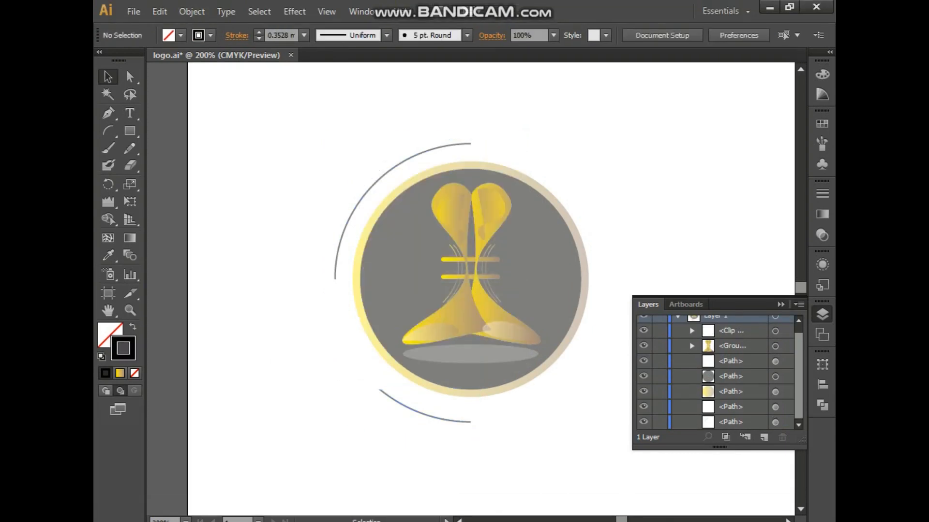
left_click(299, 408)
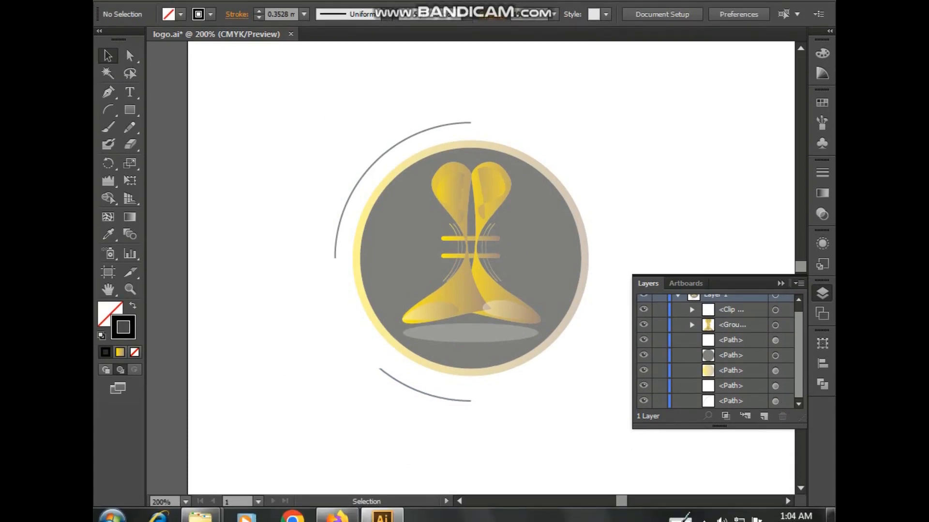
left_click(425, 379)
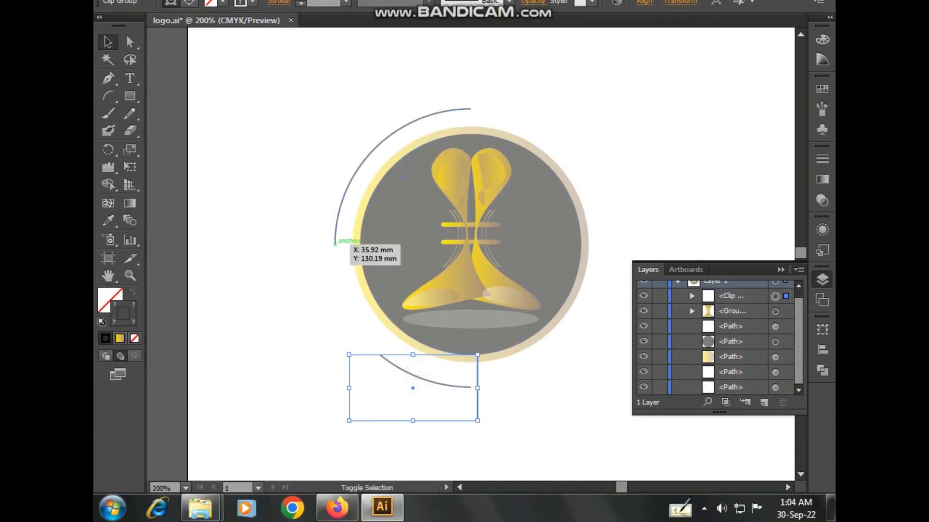
left_click(335, 242, "shift")
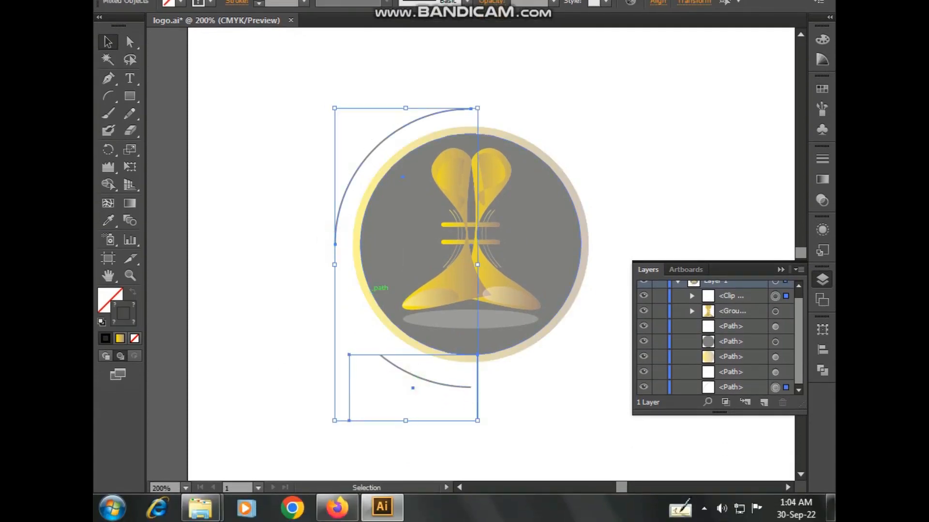
left_click(258, 307)
left_click(450, 386)
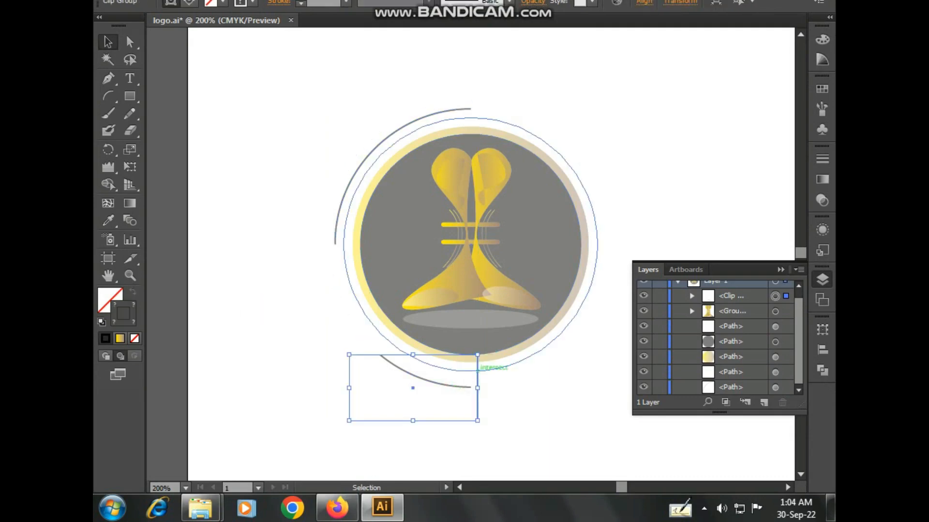
- Duplicate the white circle in place and enlarge the copy until it coincides with the upper-left quarter arc
left_click(476, 372)
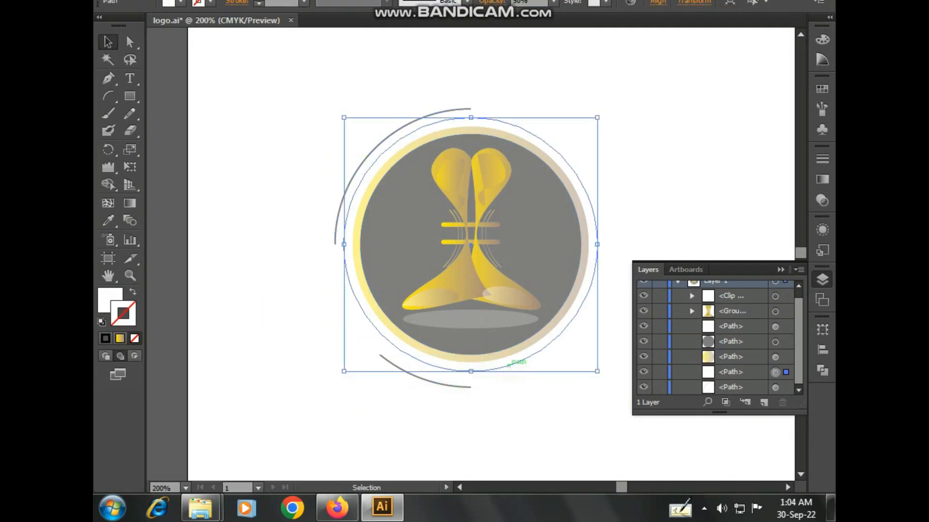
left_click(192, 11)
mouse_move(160, 12)
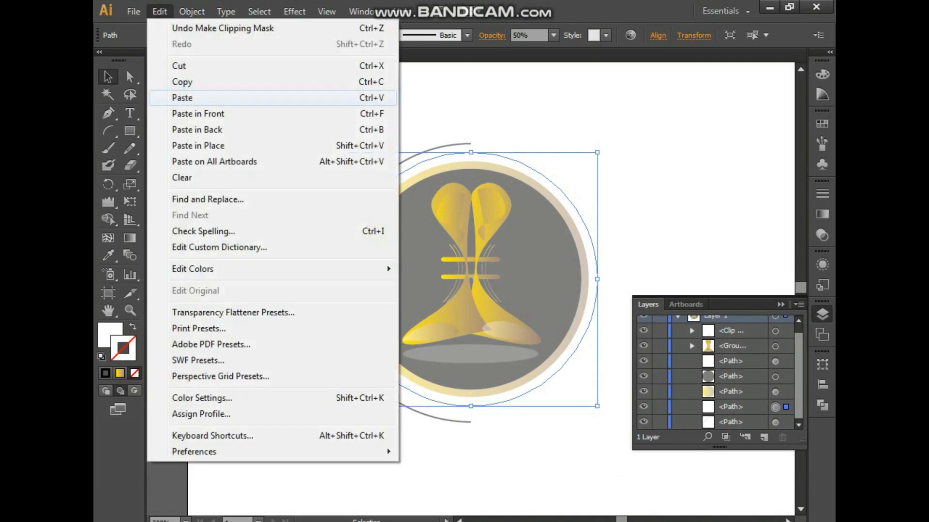
left_click(183, 82)
left_click(160, 11)
left_click(194, 146)
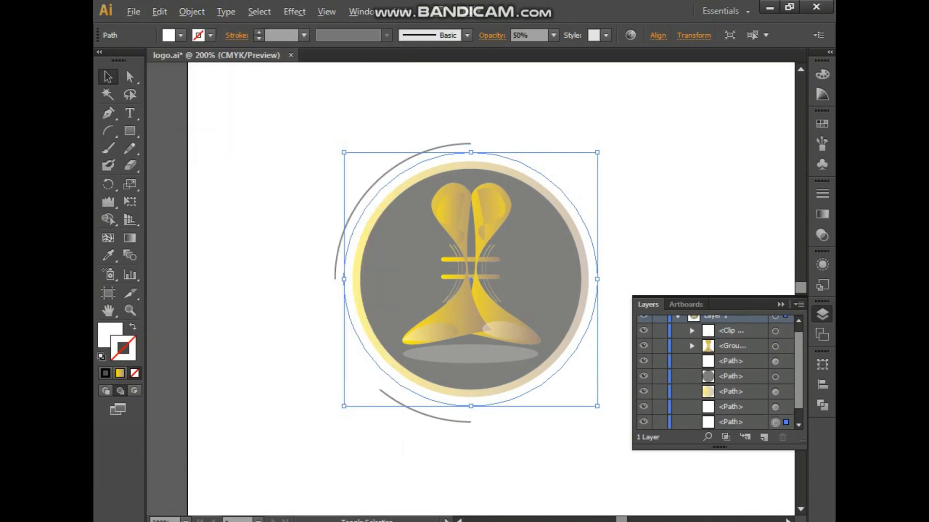
left_click_drag(597, 152, 606, 143)
- Swap the enlarged circle's fill and stroke and set its stroke colour to black
key("shift+x")
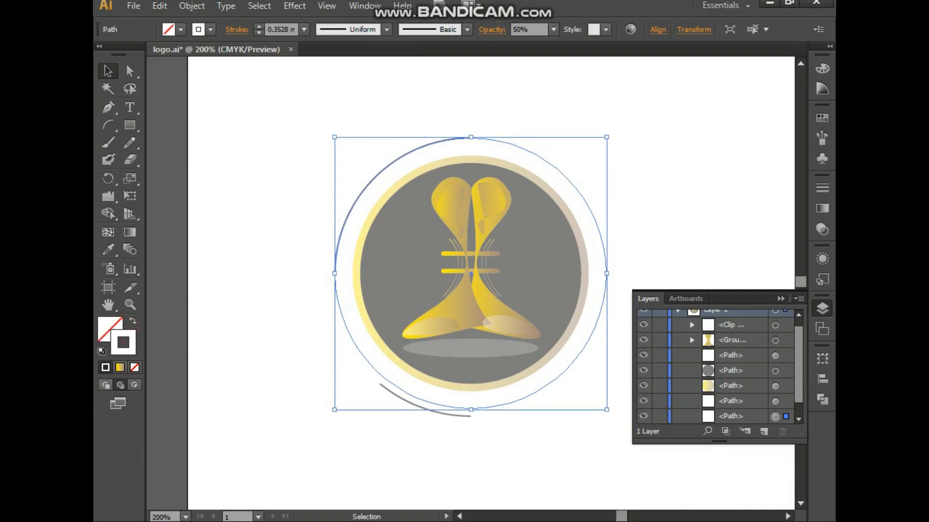
double_click(124, 349)
left_click(304, 355)
left_click(618, 178)
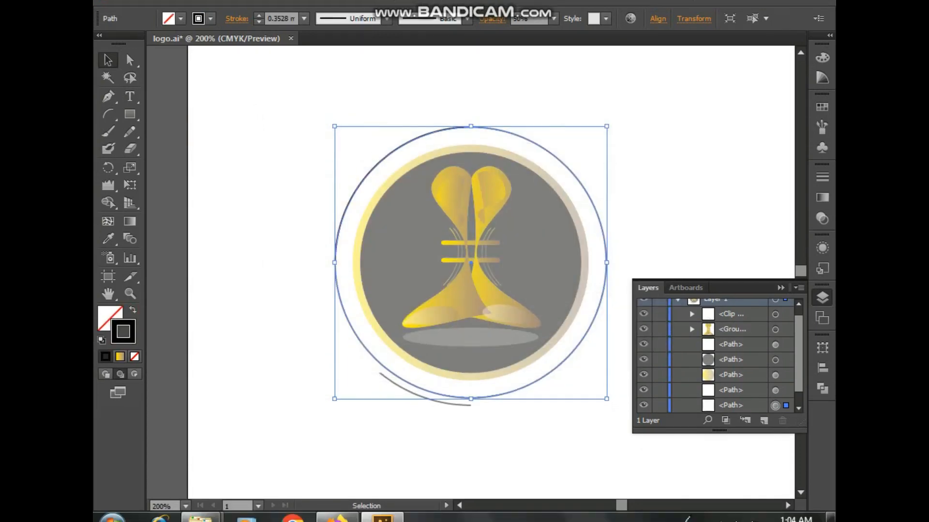
left_click(648, 194)
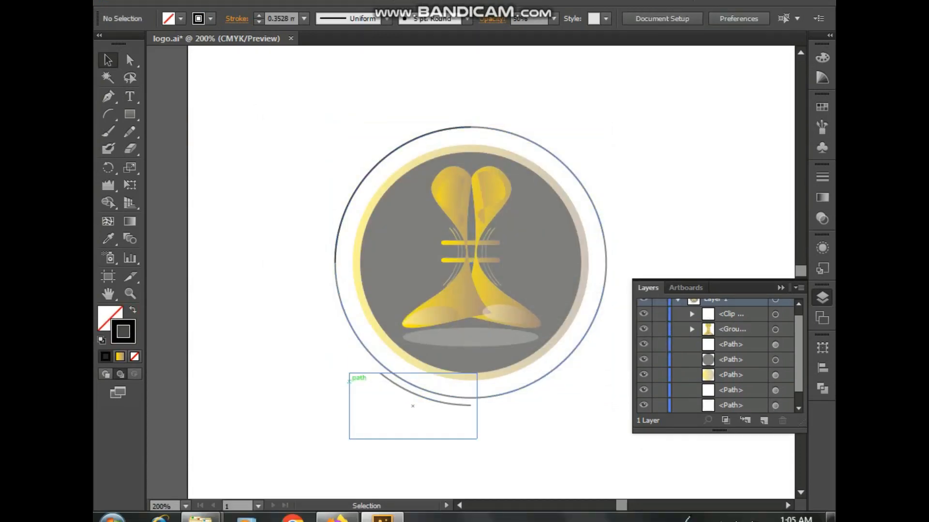
- Draw a rectangle covering the lower-left part of the black circle and extending below the logo
left_click(127, 114)
left_click_drag(322, 309, 525, 460)
left_click(106, 78)
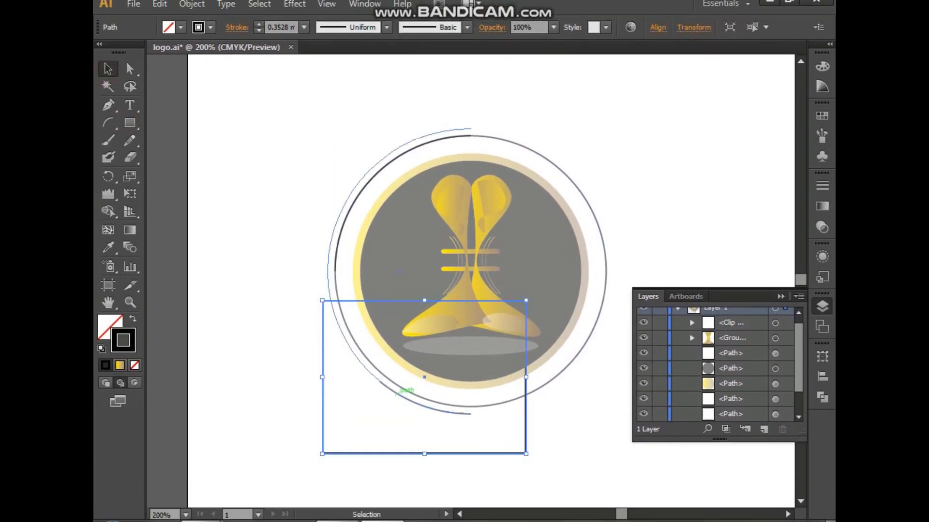
- Try to make a clipping mask from the rectangle and the black circle, and undo it
left_click(366, 366, "shift")
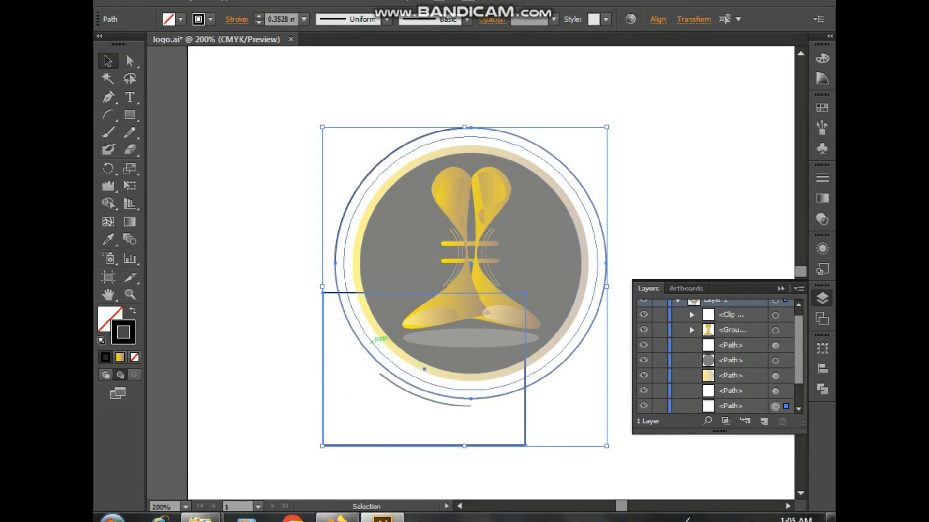
right_click(363, 353)
left_click(404, 259)
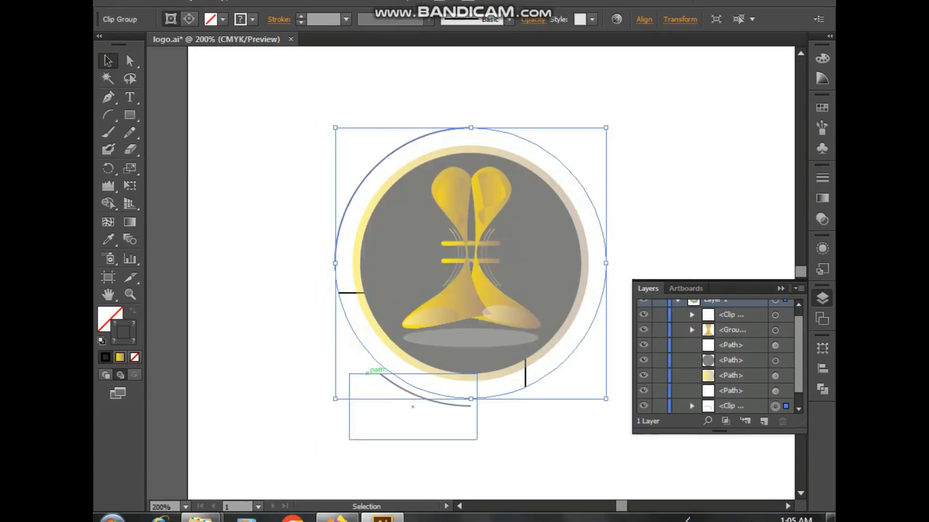
left_click(159, 11)
left_click(179, 28)
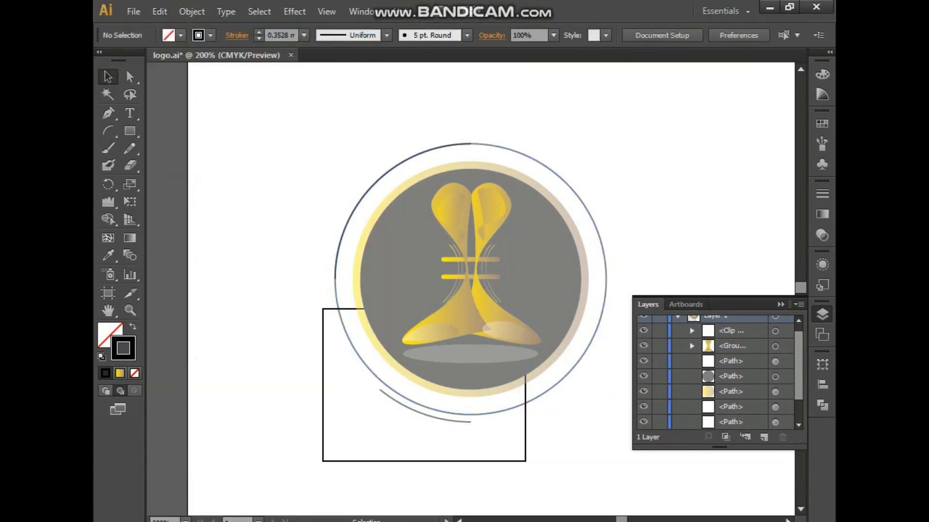
- Bring the rectangle to the front and use it as a clipping mask for the black circle, leaving a lower-left arc
left_click(322, 354)
right_click(323, 354)
mouse_move(368, 312)
mouse_move(363, 327)
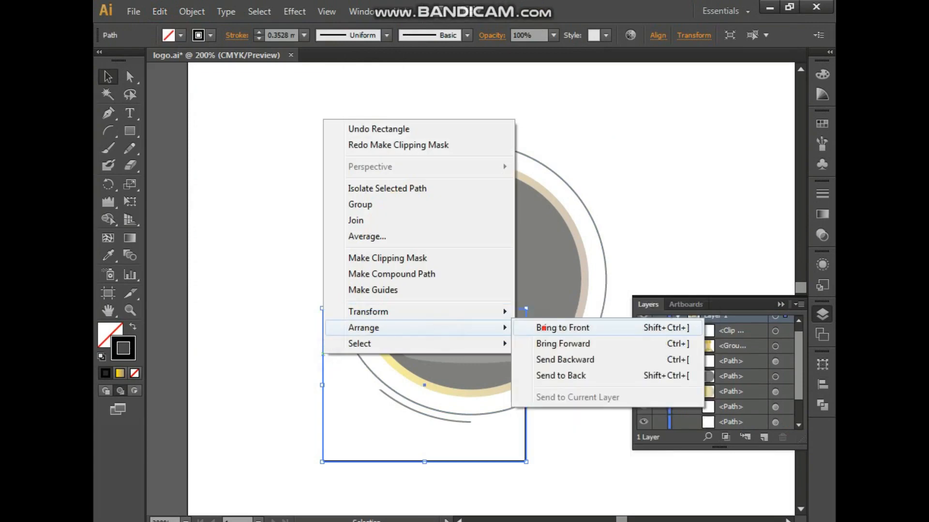
left_click(560, 319)
left_click(345, 331, "shift")
right_click(347, 336)
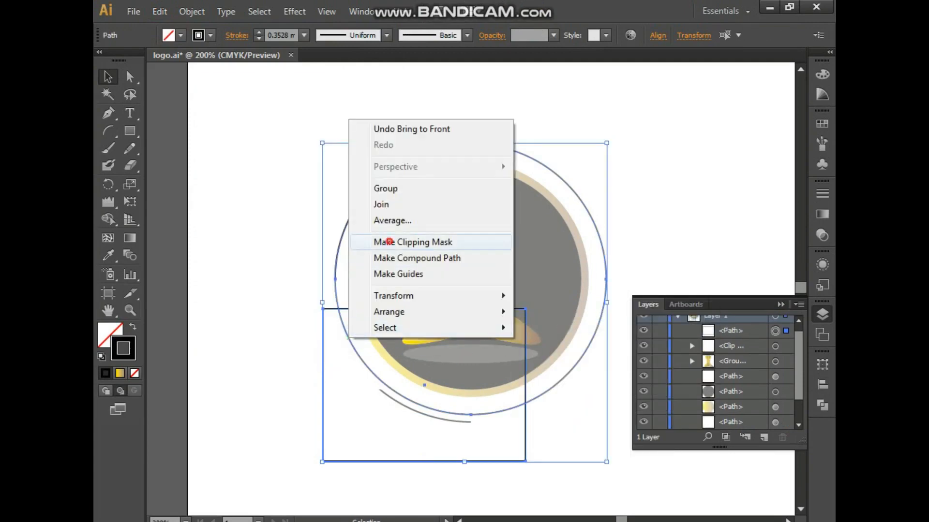
left_click(407, 242)
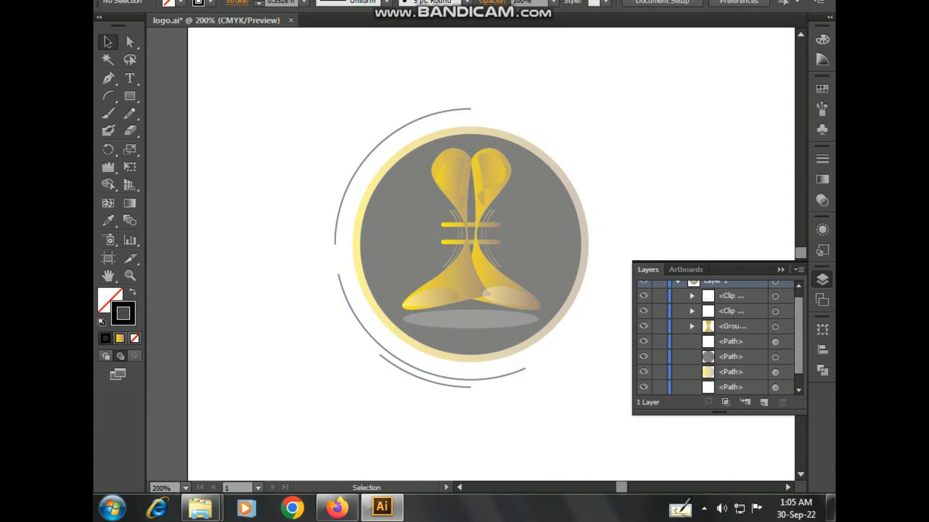
- Enlarge the remaining white circle from its centre until it coincides with the outermost lower arc
left_click(370, 324)
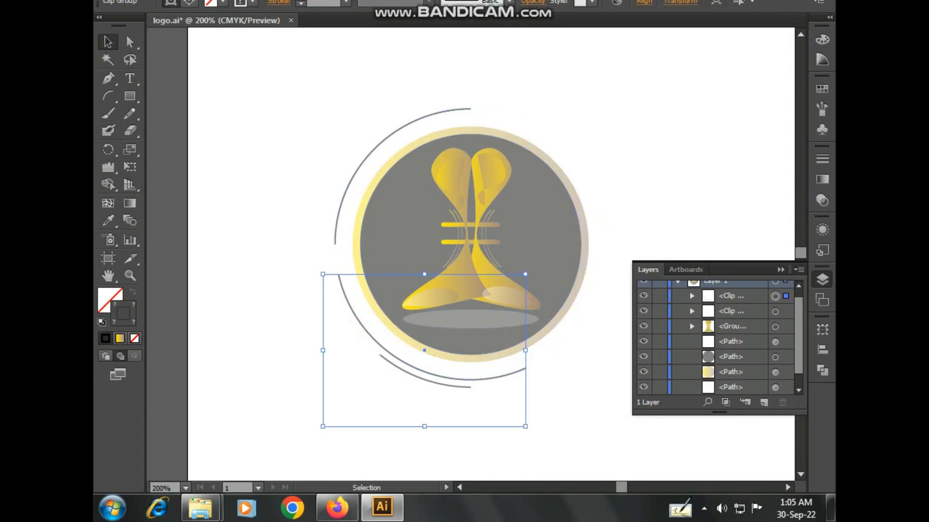
left_click(324, 243)
left_click(344, 233)
left_click_drag(597, 118, 613, 128)
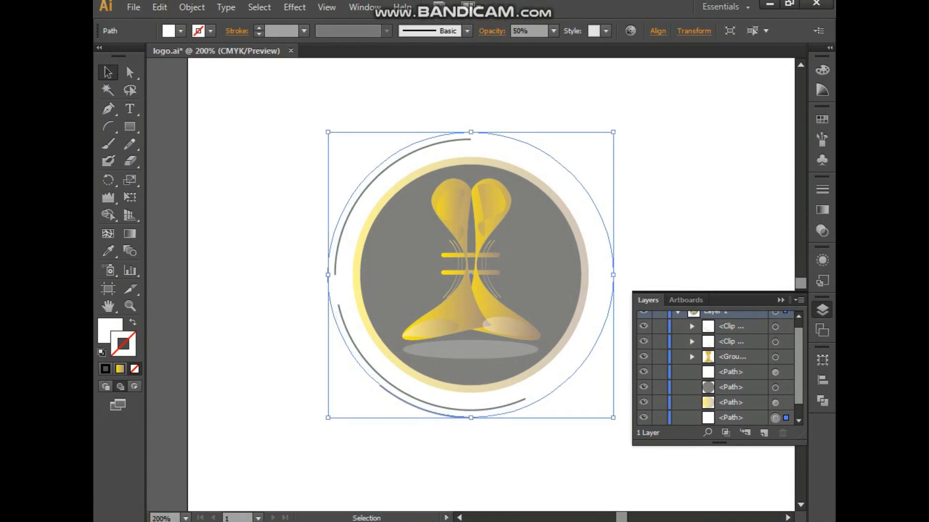
left_click(108, 73)
left_click(276, 115)
left_click(415, 143)
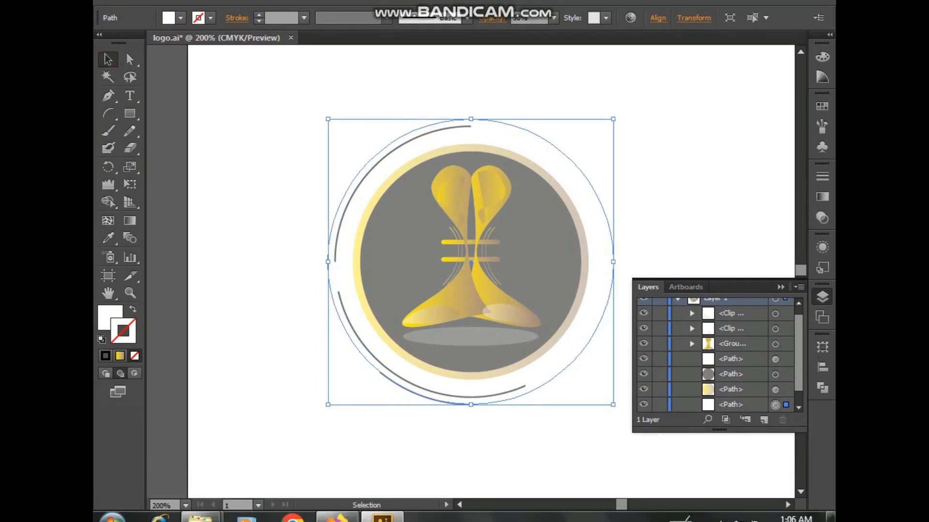
- Swap the outer circle's fill and stroke and set the stroke colour to black, 000000
left_click(133, 309)
double_click(123, 337)
left_click(293, 345)
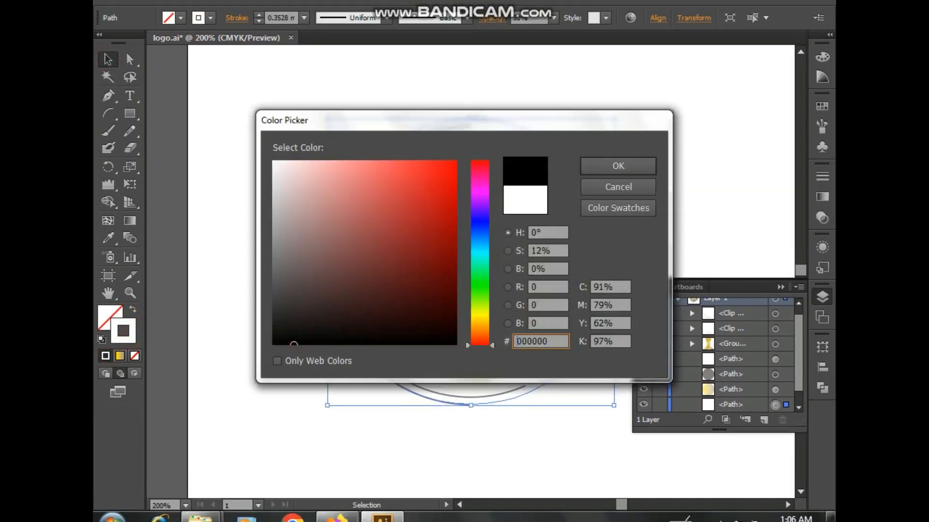
left_click(618, 165)
left_click(260, 217)
- Draw a small rectangle over the outer circle's upper-left part and bring it to the front
left_click(130, 114)
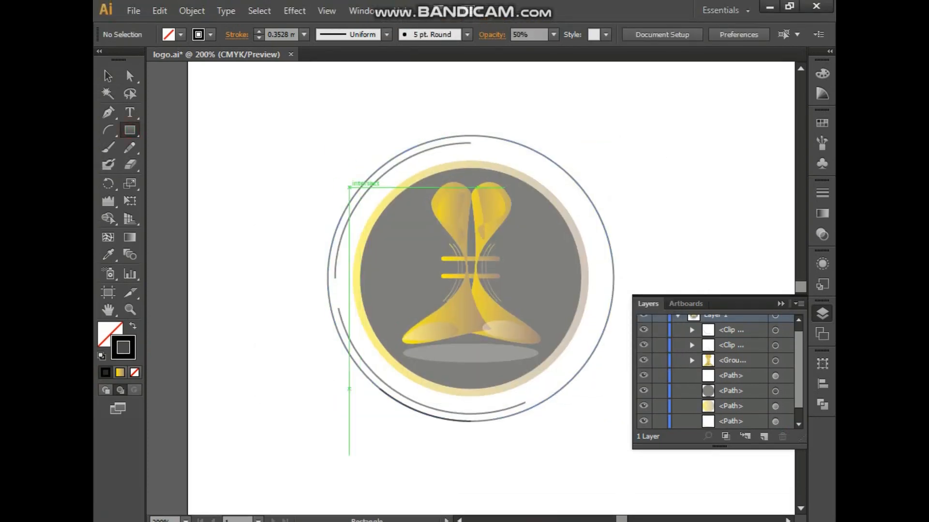
left_click_drag(323, 143, 407, 229)
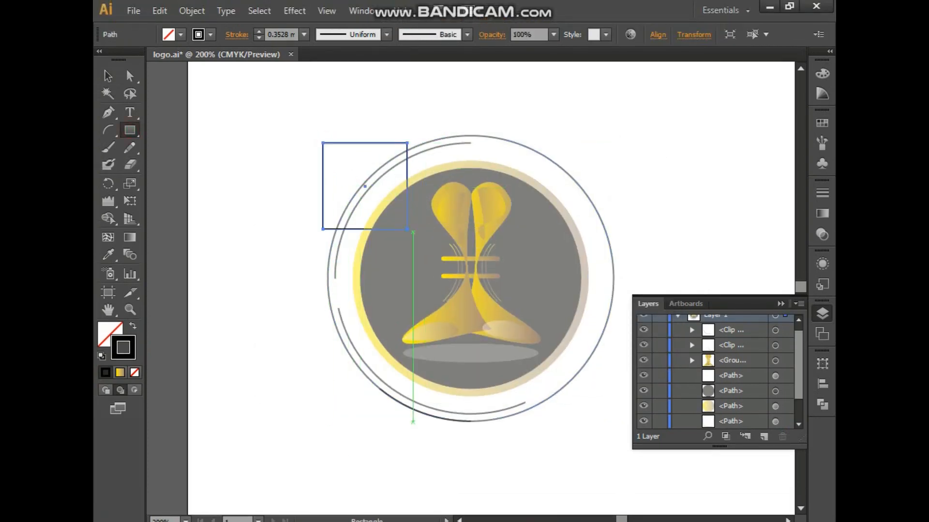
key("v")
right_click(363, 144)
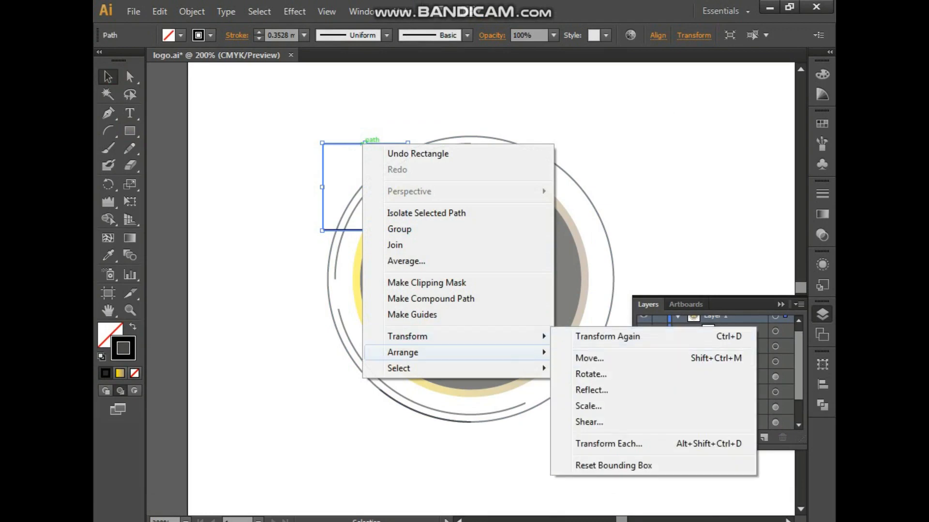
mouse_move(435, 352)
left_click(602, 354)
- Use the small rectangle as a clipping mask for the outer circle, keeping only a short upper-left arc
left_click(366, 185, "shift")
left_click(366, 183)
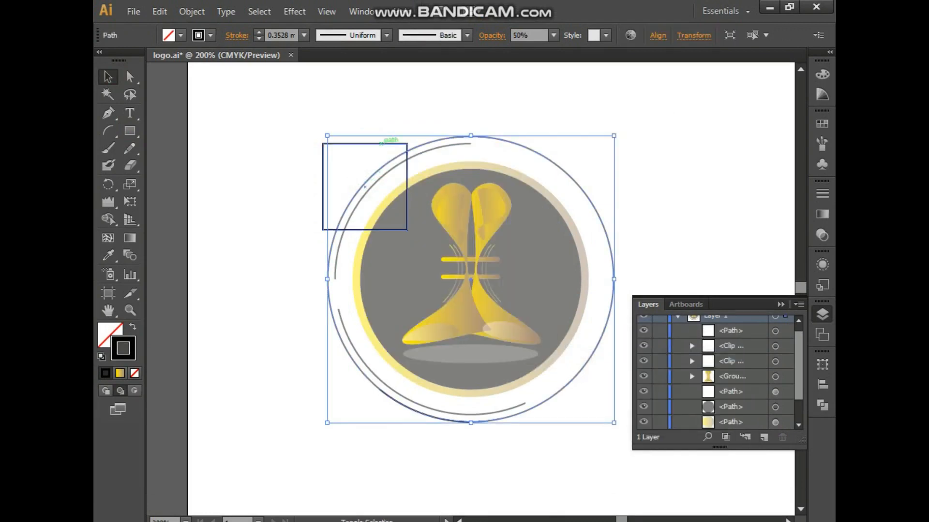
left_click(378, 143, "shift")
right_click(418, 153)
left_click(497, 271)
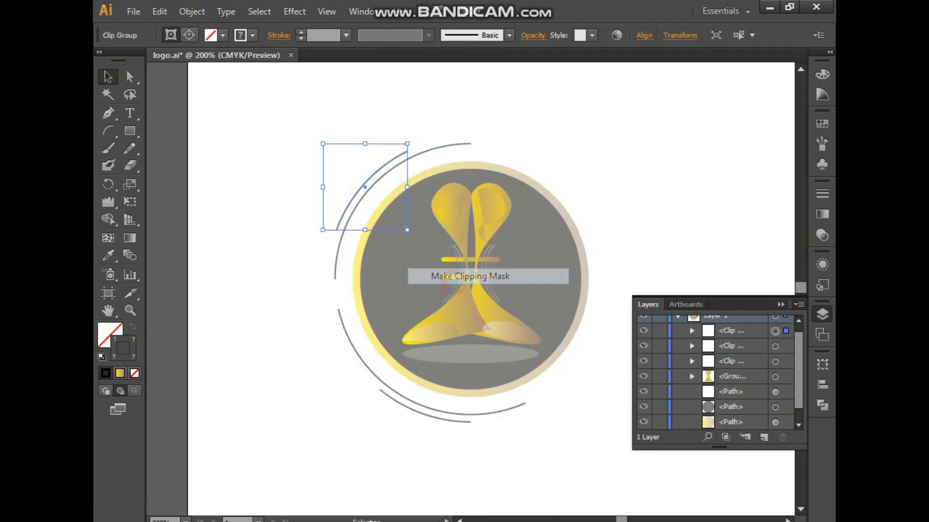
left_click(213, 150)
left_click(479, 462)
left_click(207, 238)
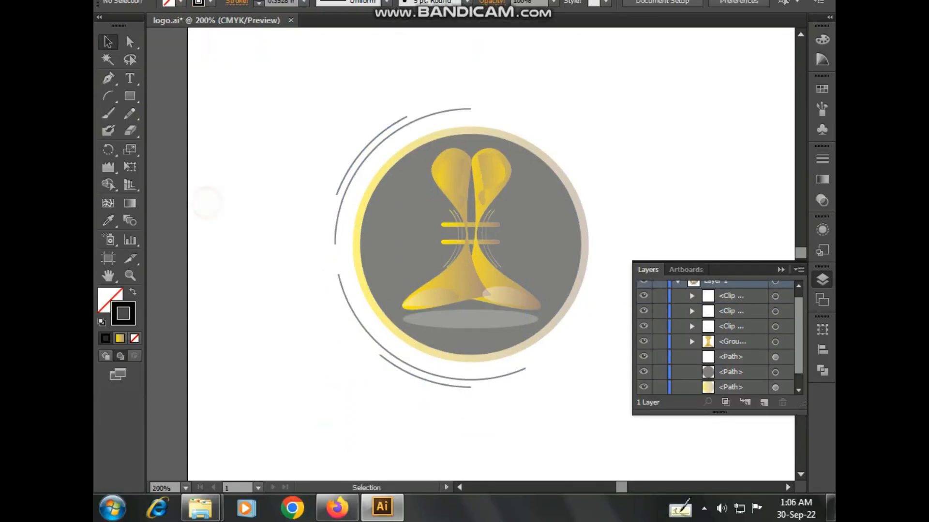
- Select all the logo artwork and move it to the artboard's left side, slightly upwards
scroll(207, 238, "down", 1)
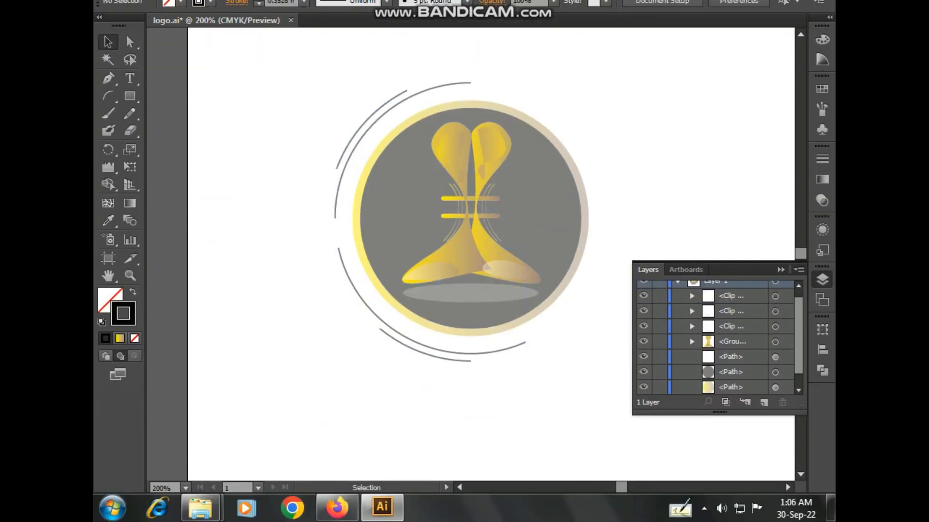
key("ctrl+a")
left_click(591, 430)
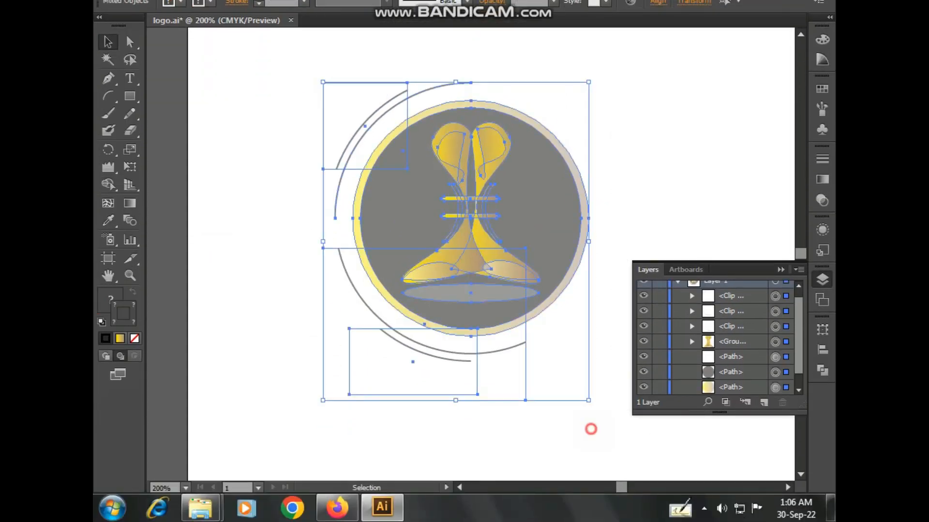
left_click_drag(303, 89, 595, 394)
left_click_drag(481, 186, 364, 157)
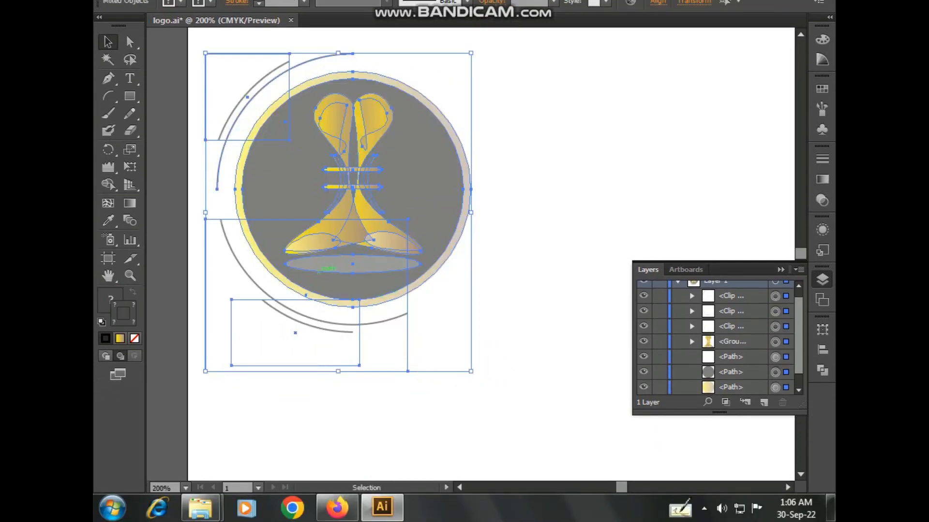
- Draw a horizontal line to the right of the emblem and a slightly shorter one just beneath it with the Line Segment tool
left_click(107, 96)
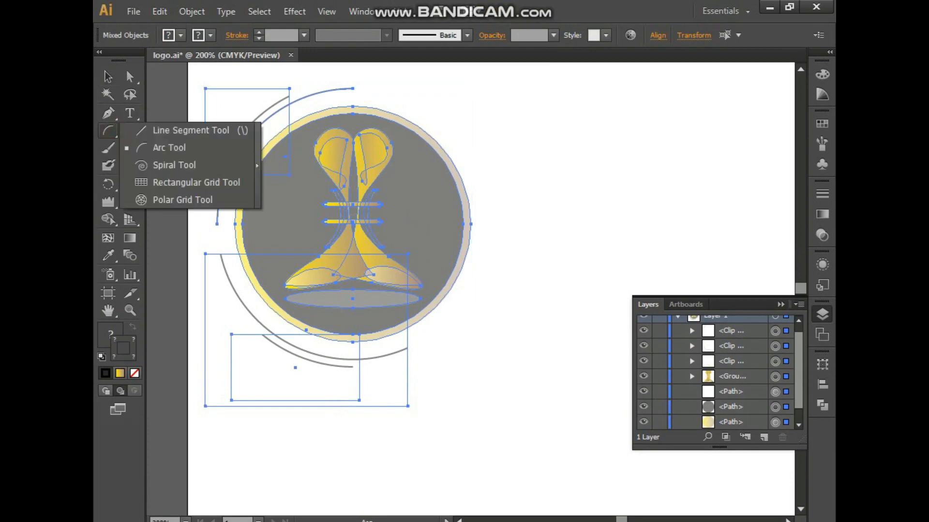
left_click(191, 130)
left_click_drag(205, 254, 707, 254)
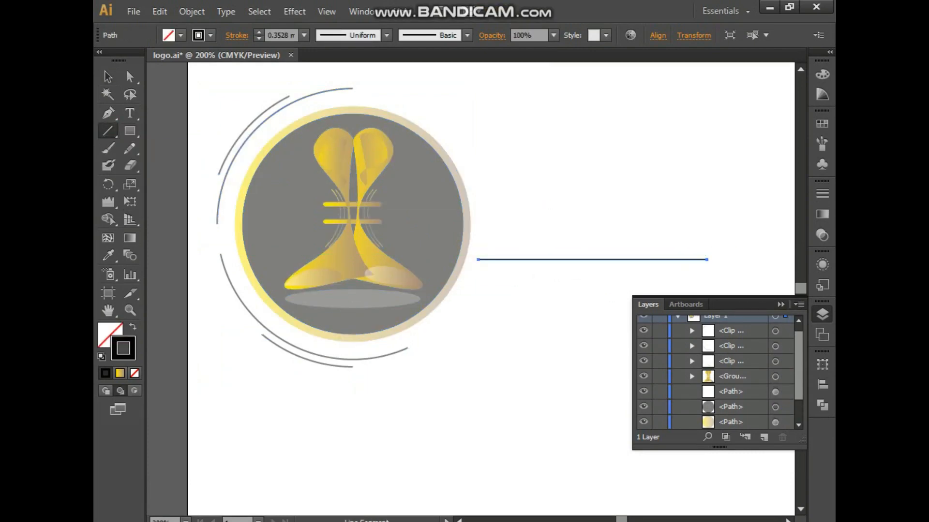
left_click_drag(494, 268, 683, 266)
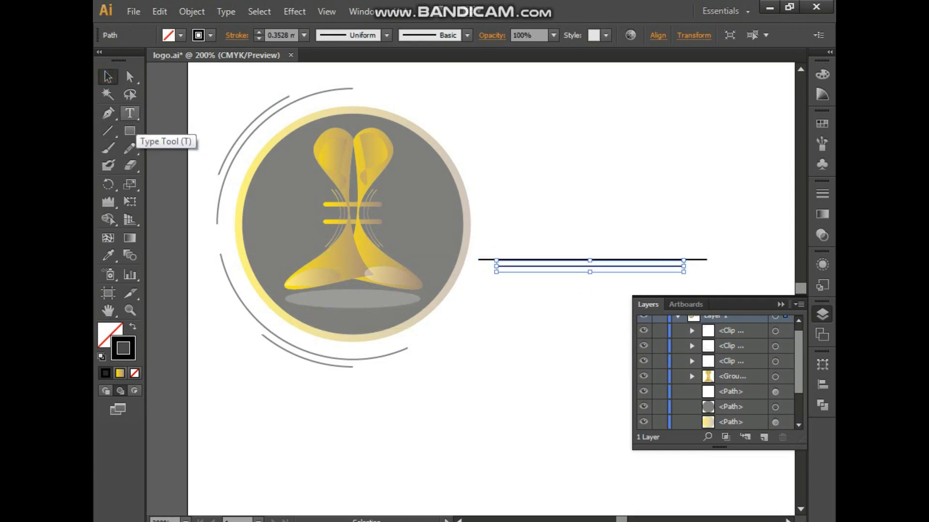
- Add the text HELIXU CUP above the two lines and collapse the layer list
left_click(129, 114)
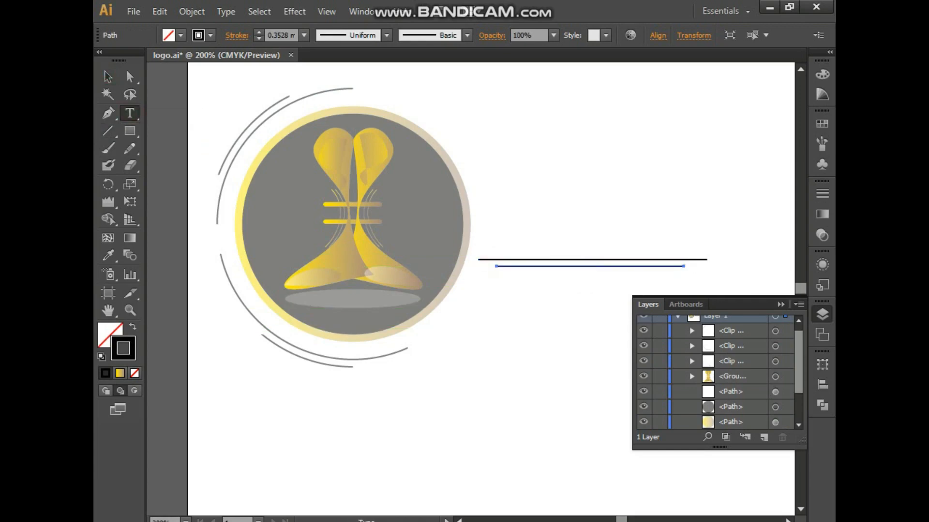
left_click(511, 187)
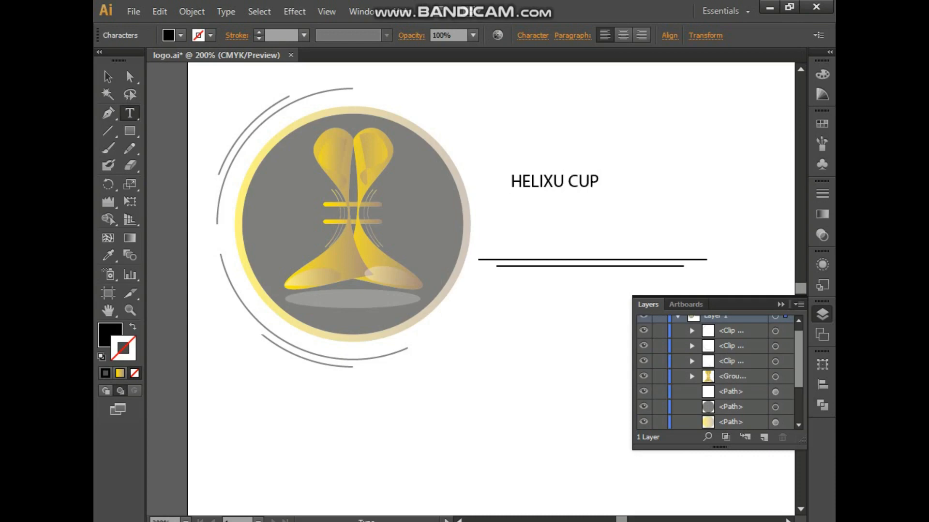
left_click(107, 76)
left_click(781, 305)
left_click(564, 318)
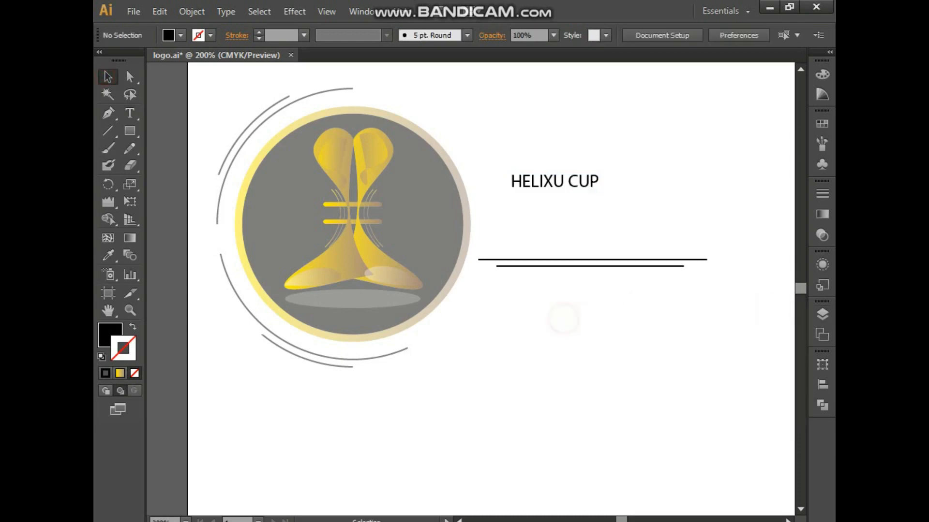
- Move the HELIXU CUP text just above the lines and enlarge it to span the upper line's width
left_click_drag(563, 181, 704, 204)
left_click_drag(509, 205, 478, 190)
left_click(534, 290)
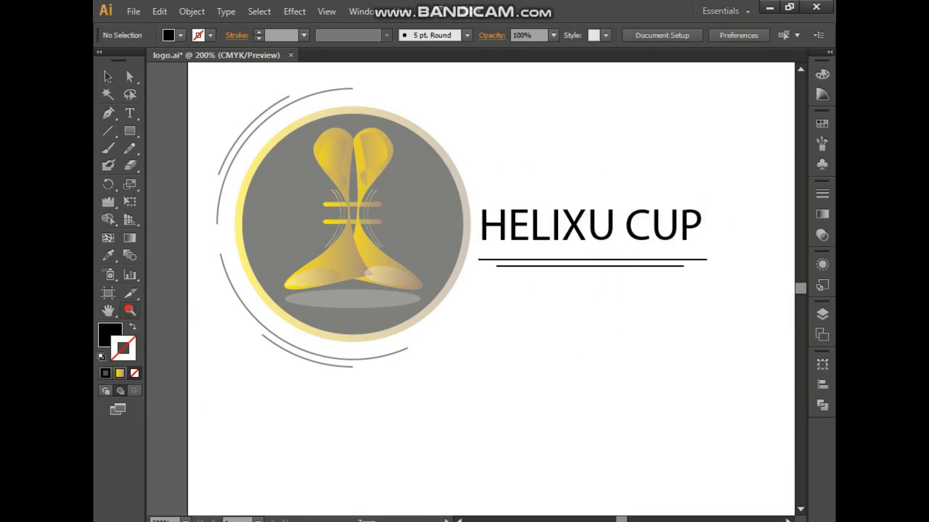
- Select the emblem, text and lines together and enlarge them to nearly fill the artboard's width
left_click(375, 396, "alt")
left_click(375, 369, "alt")
left_click(648, 116, "alt")
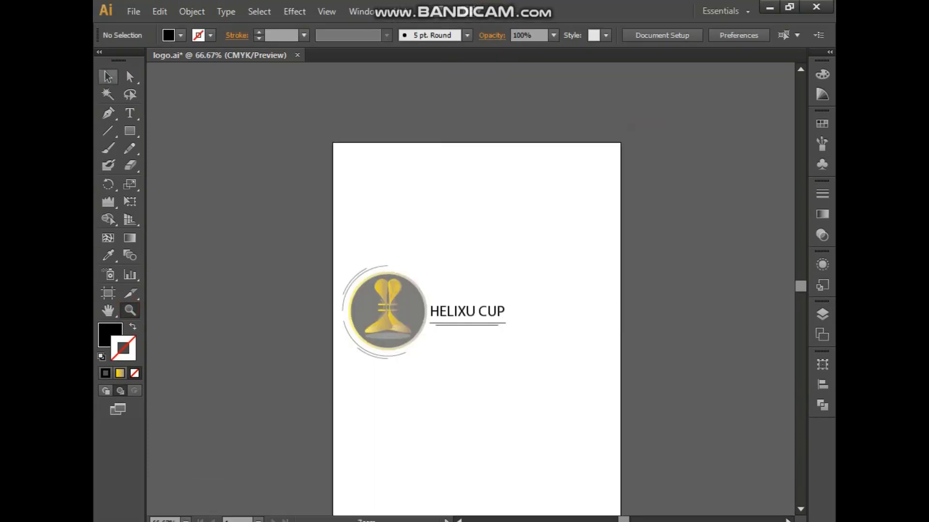
left_click(299, 163, "ctrl")
key("space")
left_click_drag(464, 378, 260, 162)
left_click_drag(448, 364, 310, 155)
left_click(108, 77)
left_click(387, 421)
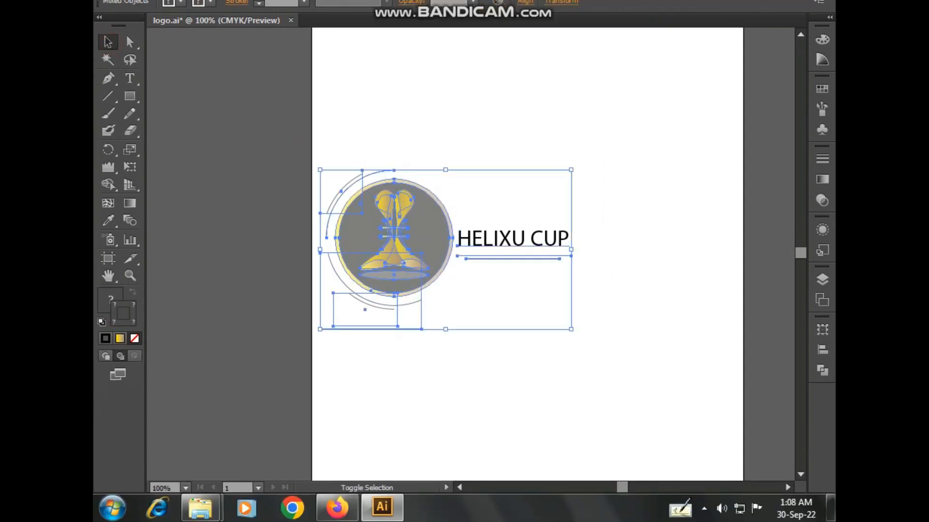
left_click_drag(571, 170, 732, 145)
scroll(580, 271, "down", 7)
left_click(483, 416)
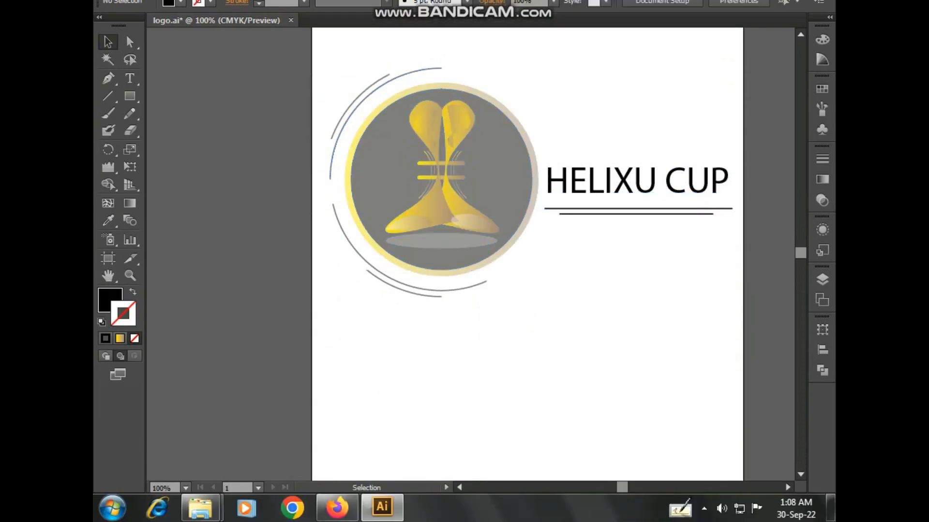